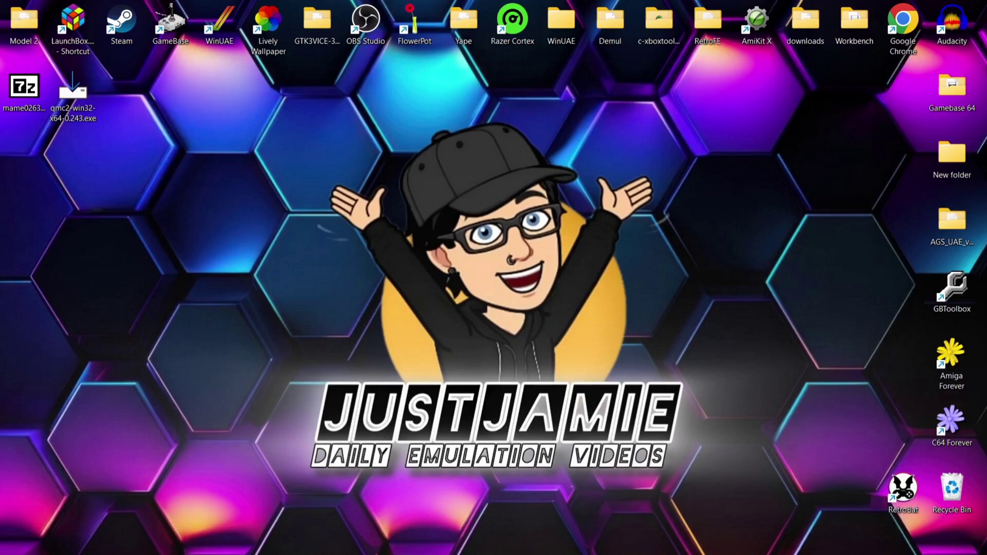
# Switch to Chrome and review the QMC2 0.243 release assets on GitHub and the MAME 0.263 Windows binaries page.
pyautogui.click(525, 541)
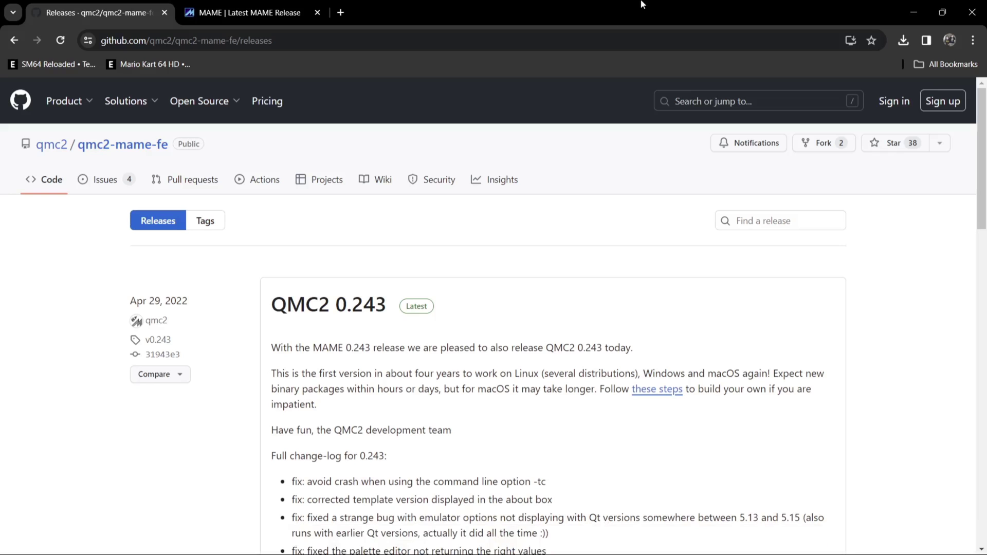
pyautogui.moveTo(984, 161); pyautogui.dragTo(983, 217)
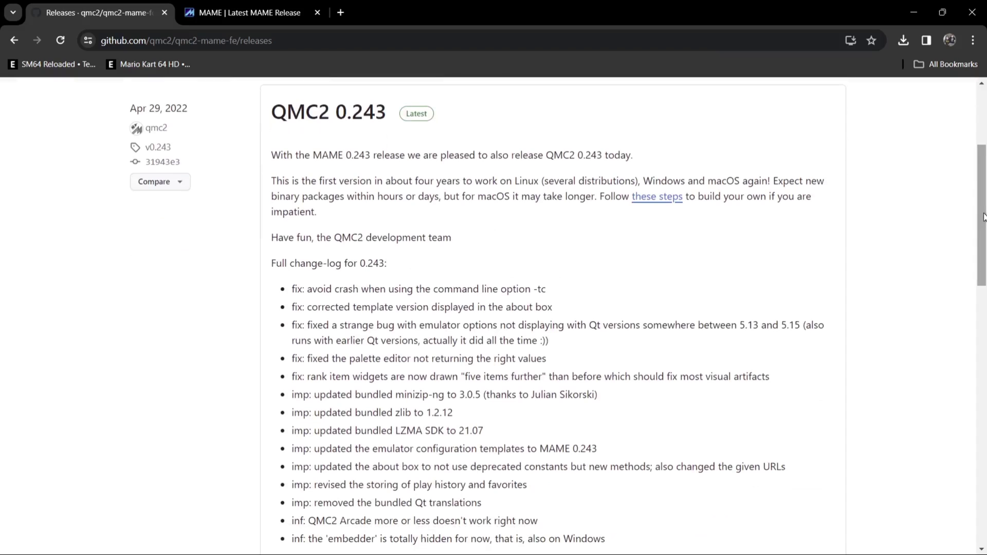
pyautogui.moveTo(984, 216); pyautogui.dragTo(984, 306)
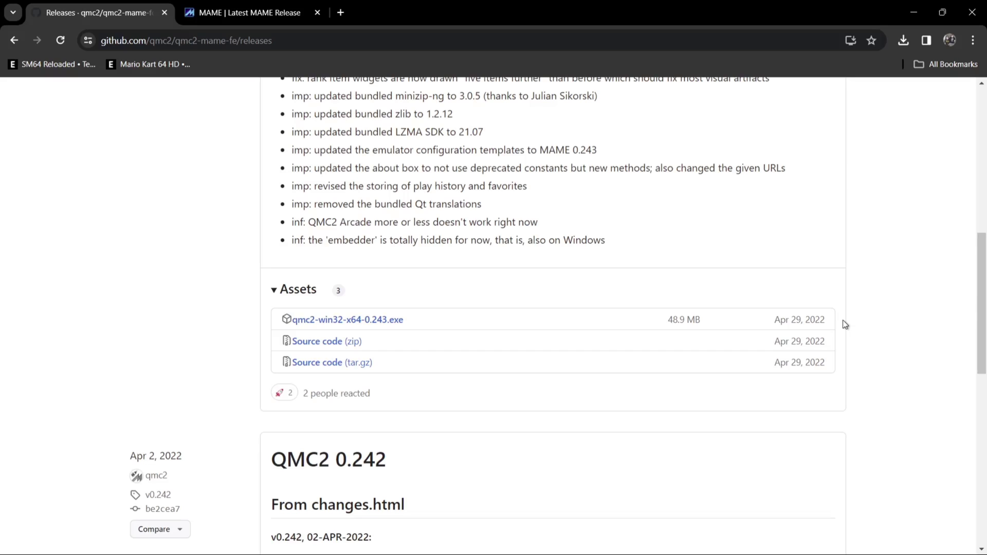
pyautogui.click(259, 6)
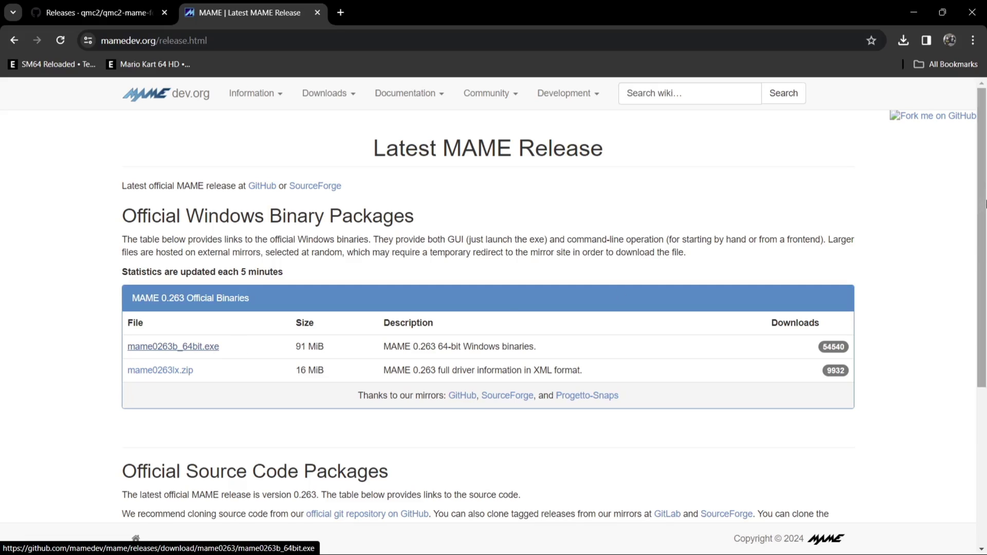
pyautogui.click(914, 12)
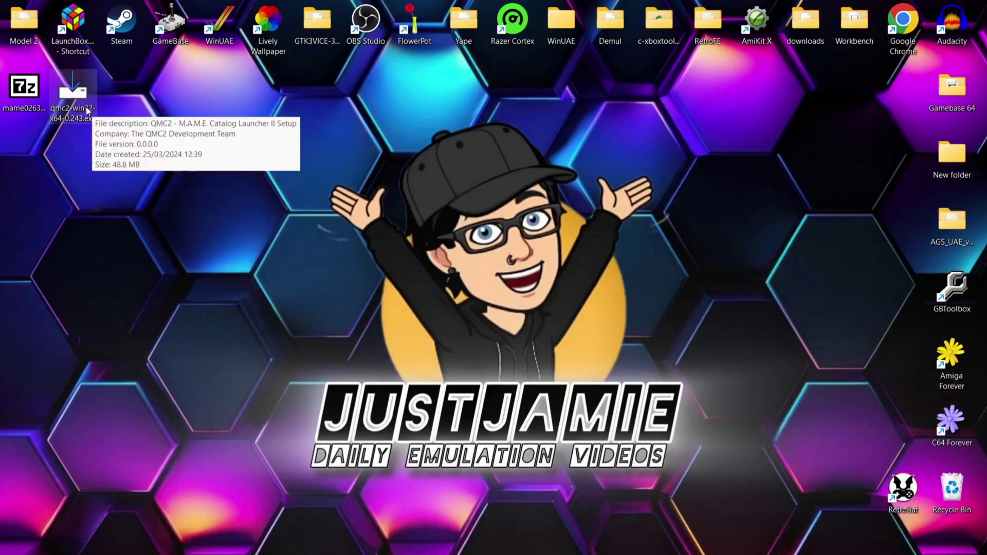
# Create a desktop folder named MAME and move mame0263b_64bit.exe into it.
pyautogui.moveTo(19, 91); pyautogui.dragTo(215, 156)
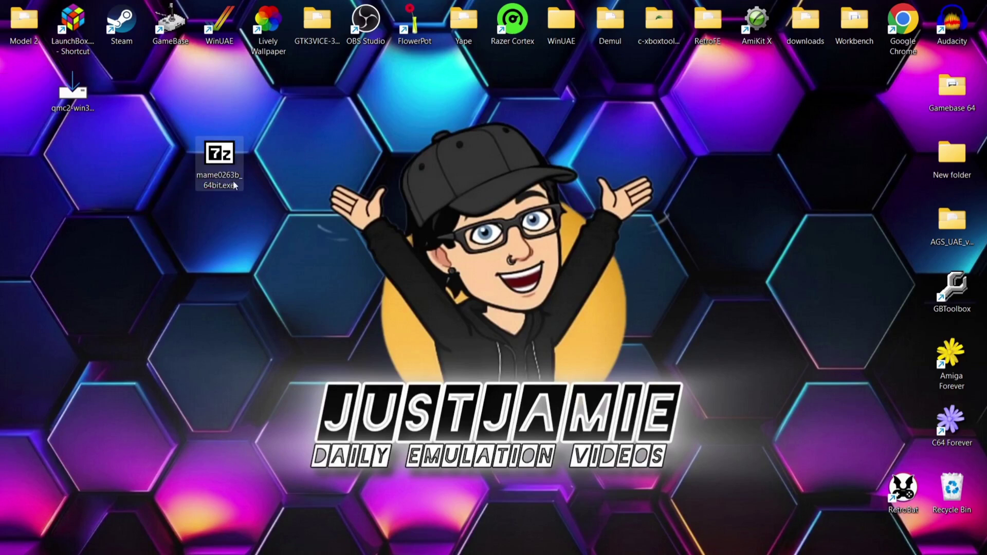
pyautogui.rightClick(235, 263)
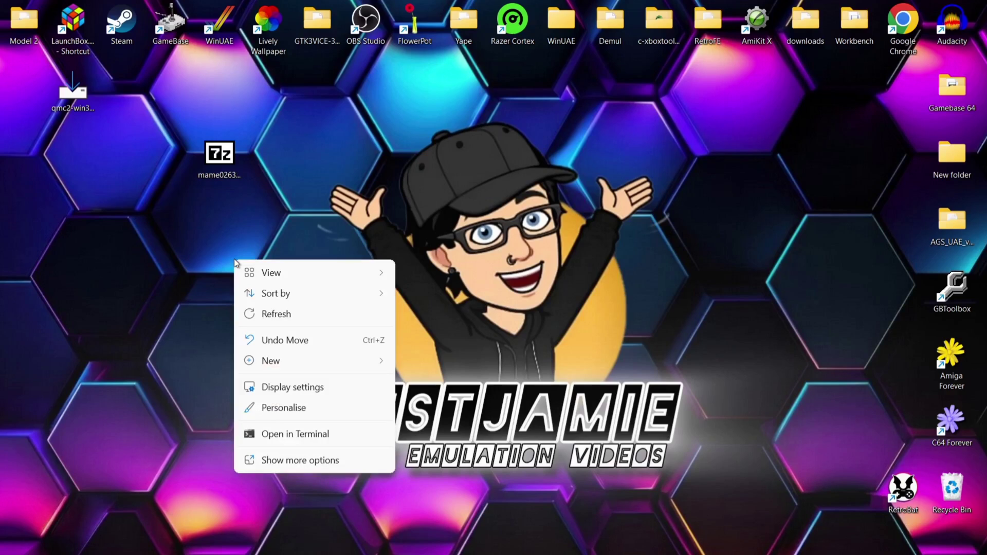
pyautogui.moveTo(303, 360)
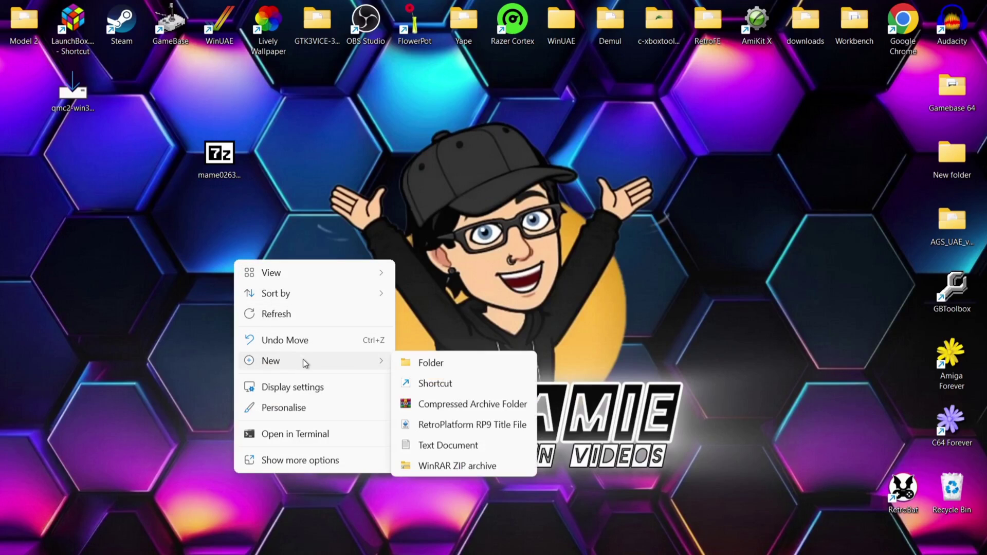
pyautogui.click(435, 364)
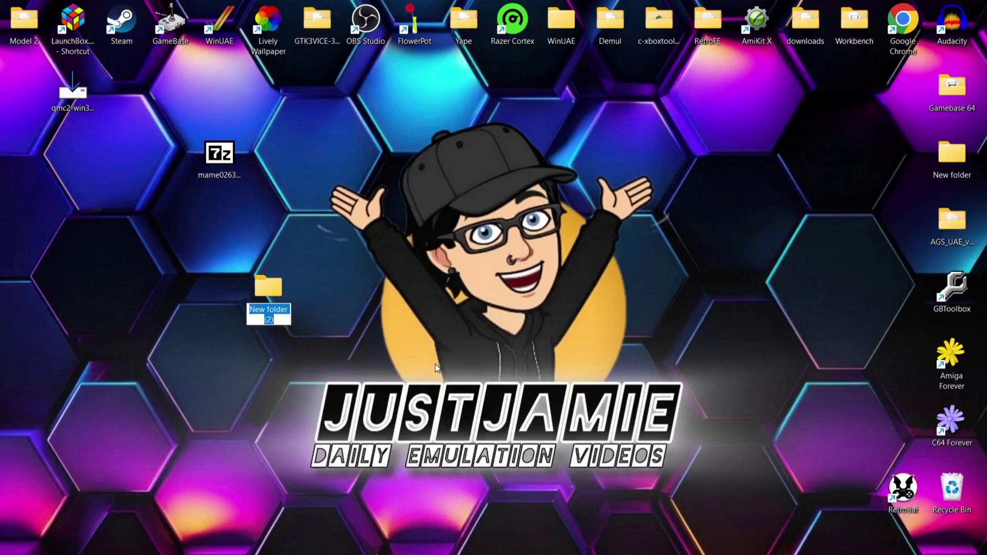
pyautogui.write('MAME')
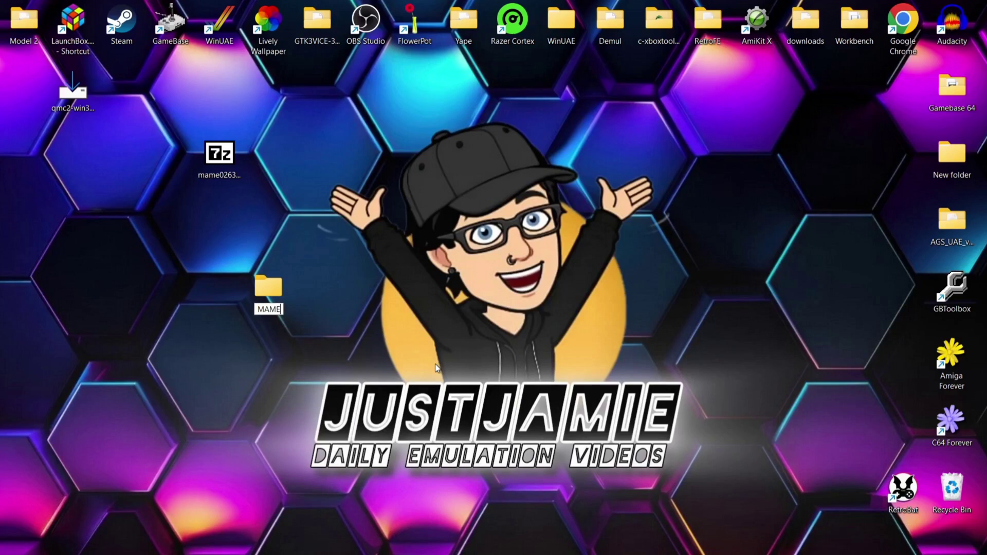
pyautogui.press('Return')
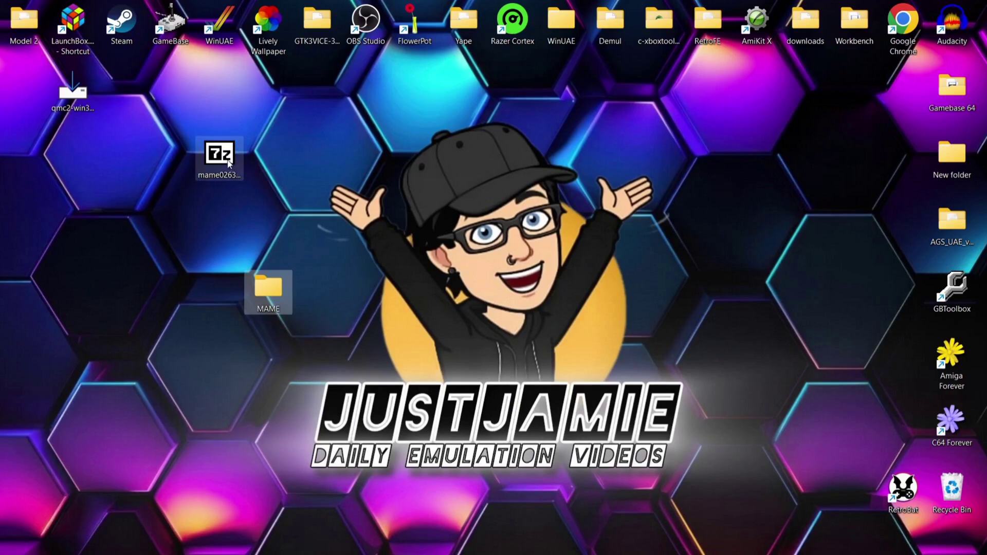
pyautogui.moveTo(220, 155); pyautogui.dragTo(270, 295)
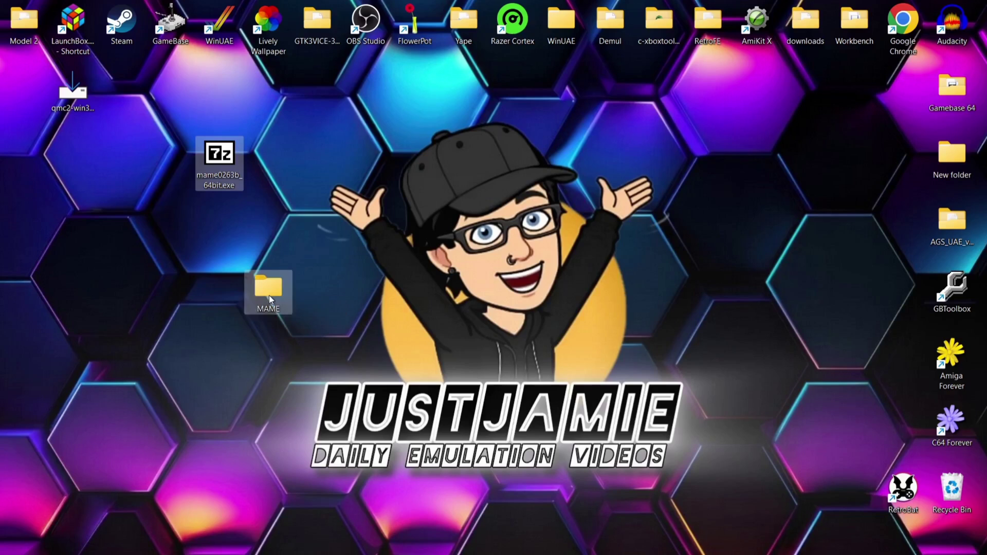
# Extract mame0263b_64bit.exe directly inside the MAME folder with WinRAR and delete the original archive.
pyautogui.doubleClick(268, 297)
pyautogui.click(242, 169)
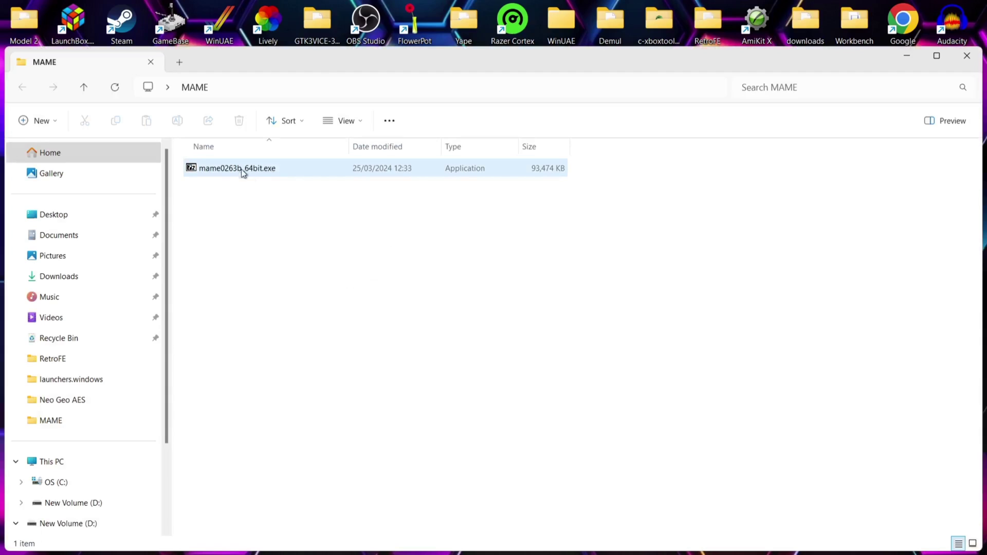
pyautogui.rightClick(237, 169)
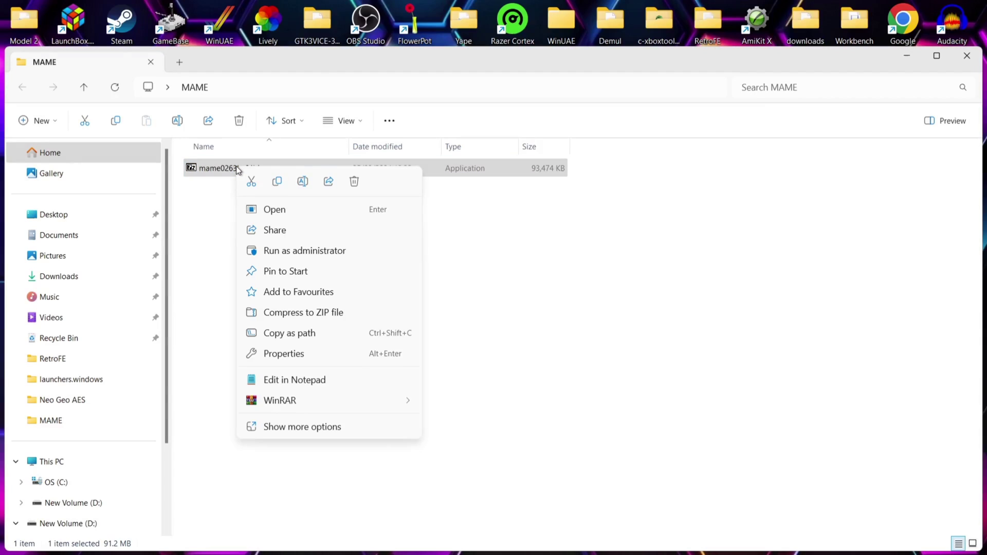
pyautogui.moveTo(282, 402)
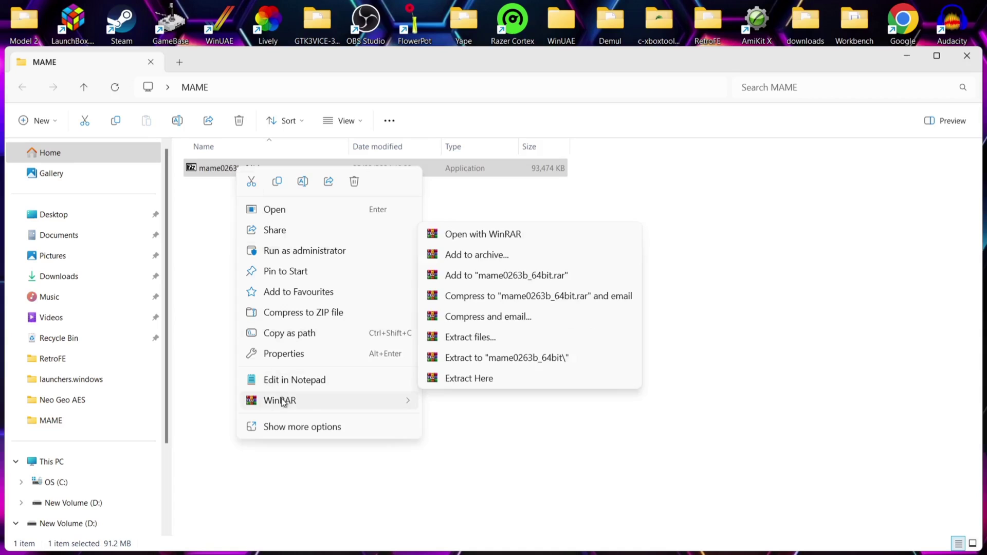
pyautogui.click(511, 378)
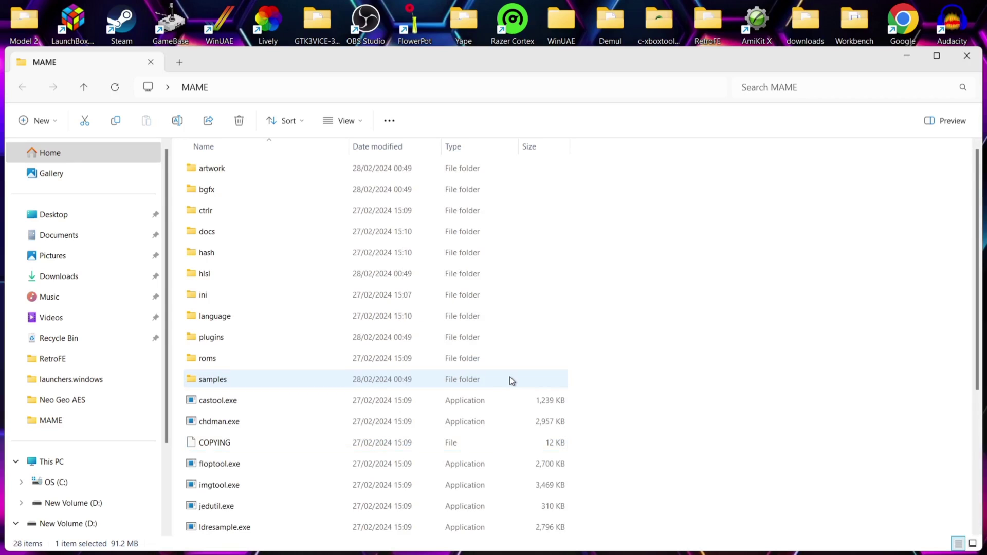
pyautogui.scroll(-5, 977, 241)
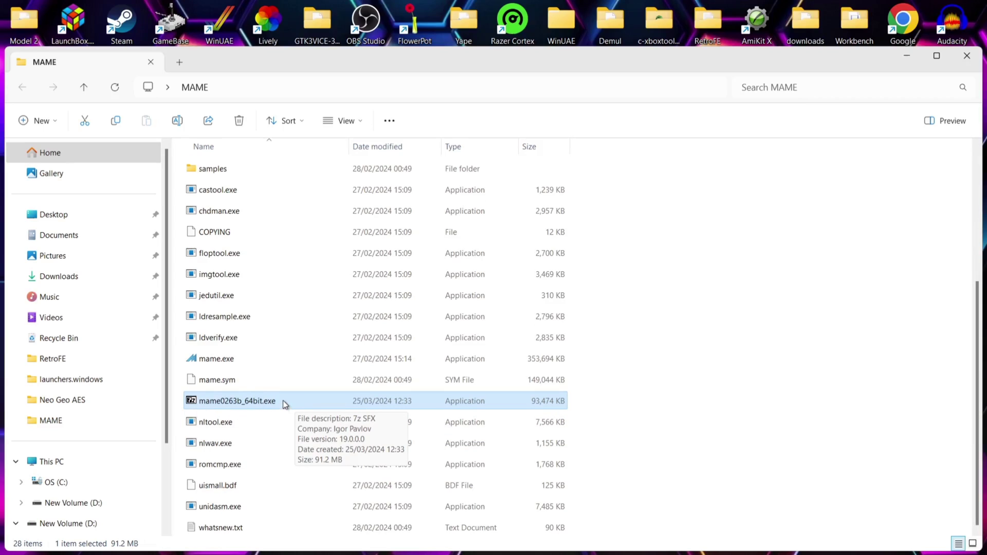
pyautogui.click(239, 122)
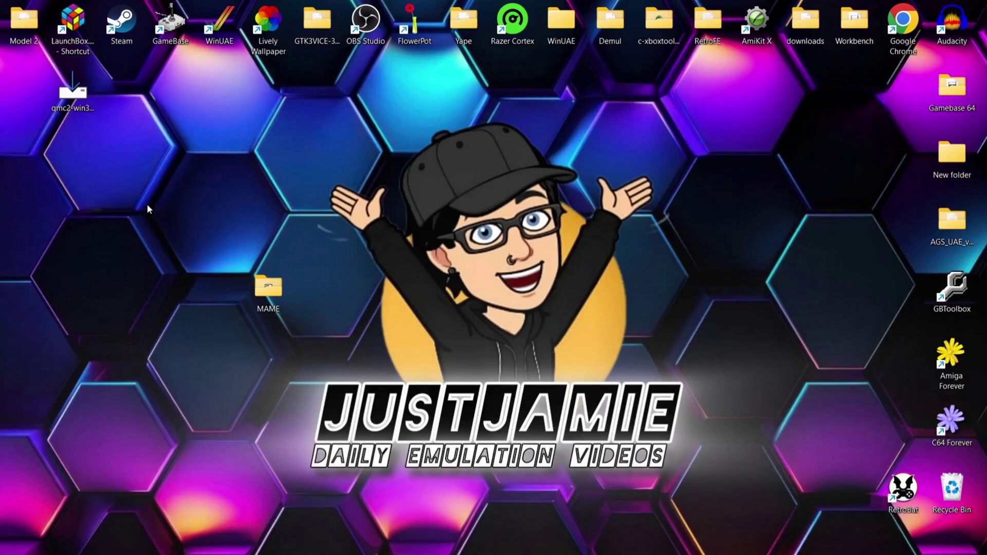
# Launch the qmc2-win32-x64-0.243.exe installer from the desktop and allow it to run past Microsoft Defender SmartScreen.
pyautogui.doubleClick(77, 95)
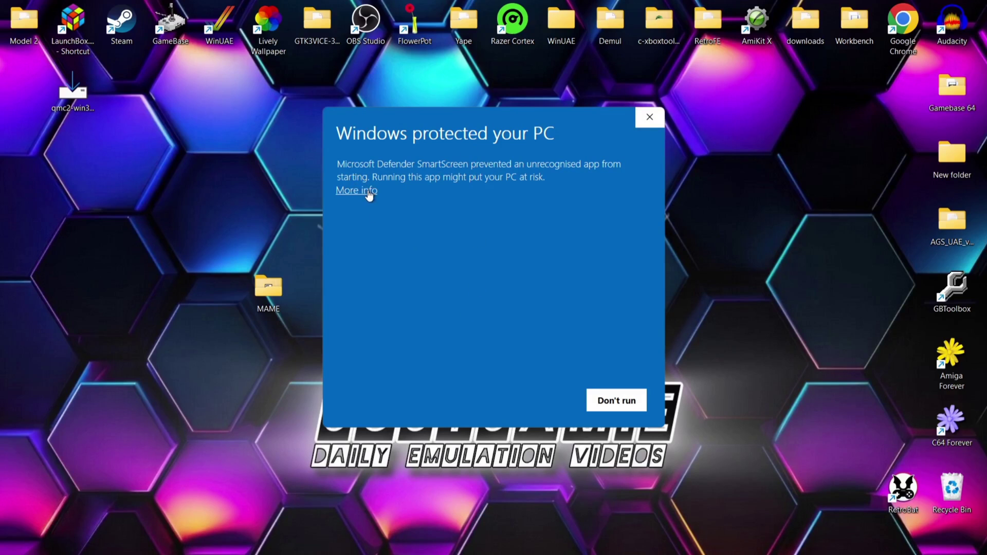
pyautogui.click(369, 193)
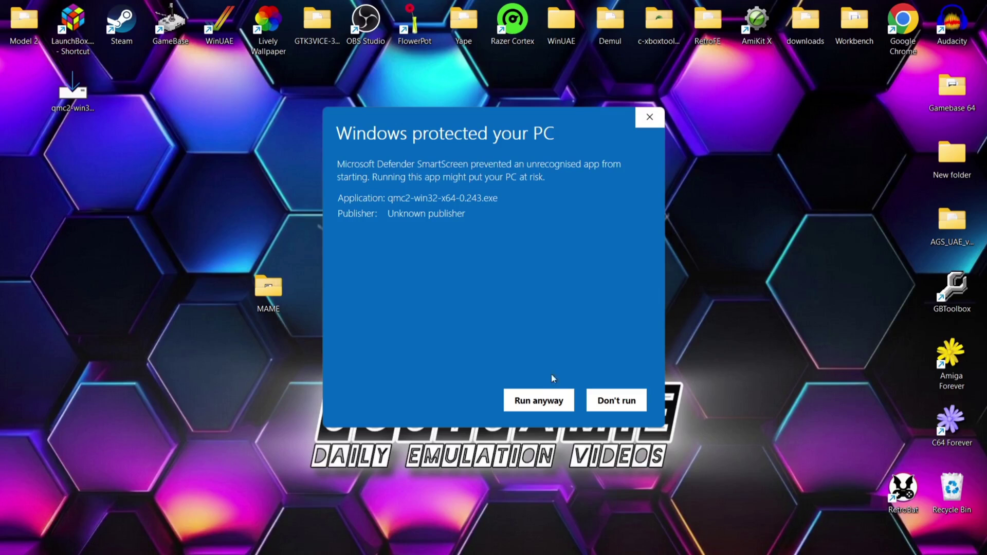
pyautogui.click(545, 405)
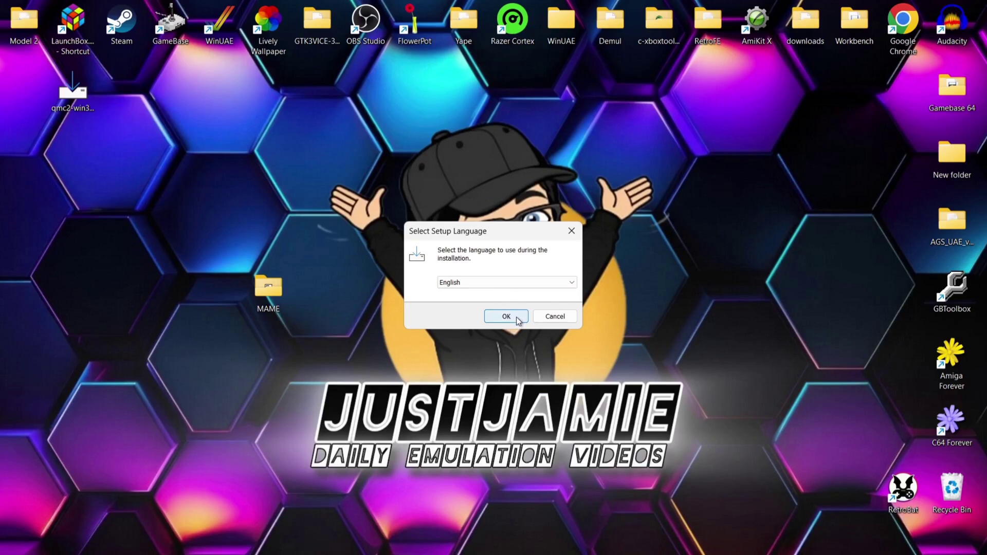
# Keep English as the setup language and accept the QMC2 license agreement.
pyautogui.click(553, 284)
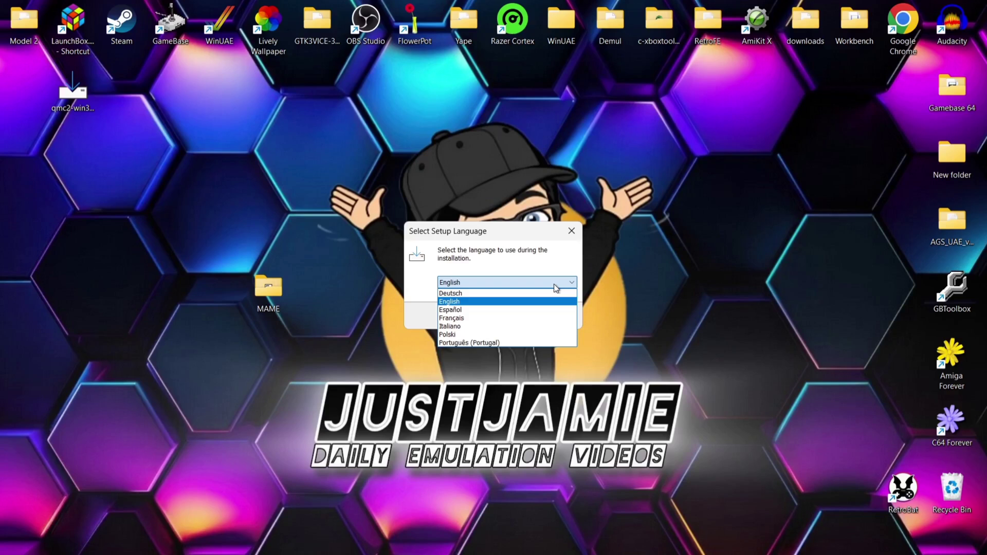
pyautogui.click(554, 284)
pyautogui.click(508, 316)
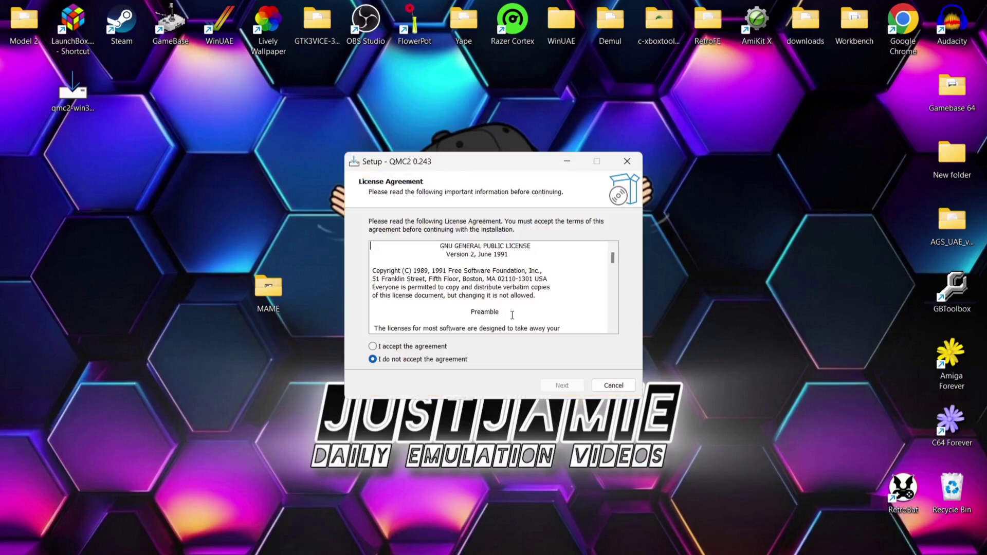
pyautogui.click(432, 347)
pyautogui.click(566, 386)
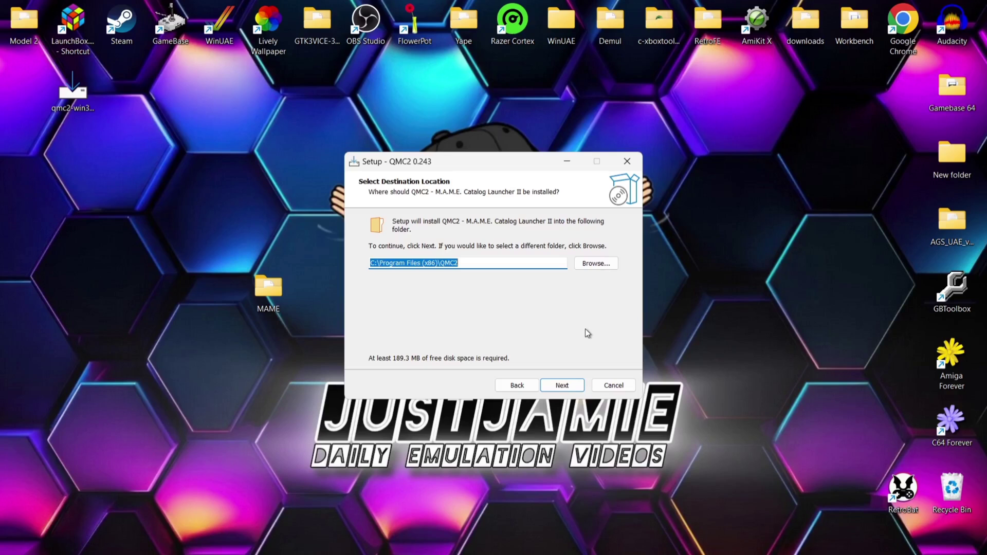
# Create a new folder named QMC2 on the desktop.
pyautogui.rightClick(92, 224)
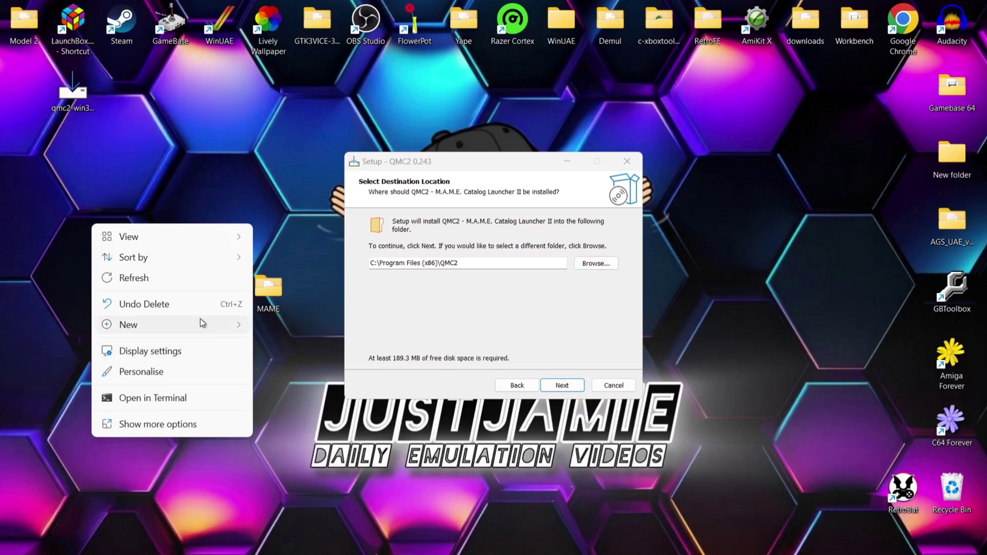
pyautogui.moveTo(199, 321)
pyautogui.click(289, 328)
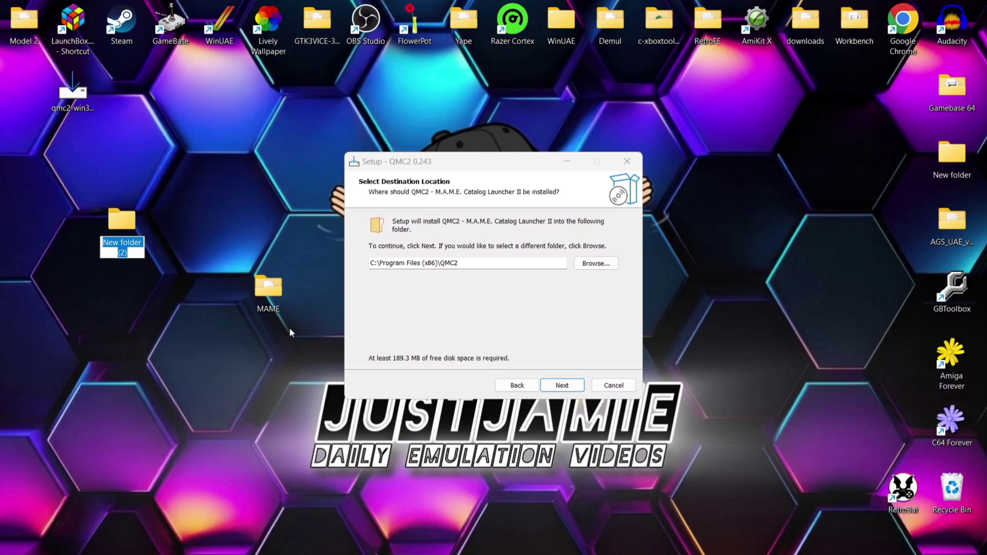
pyautogui.write('QMC2')
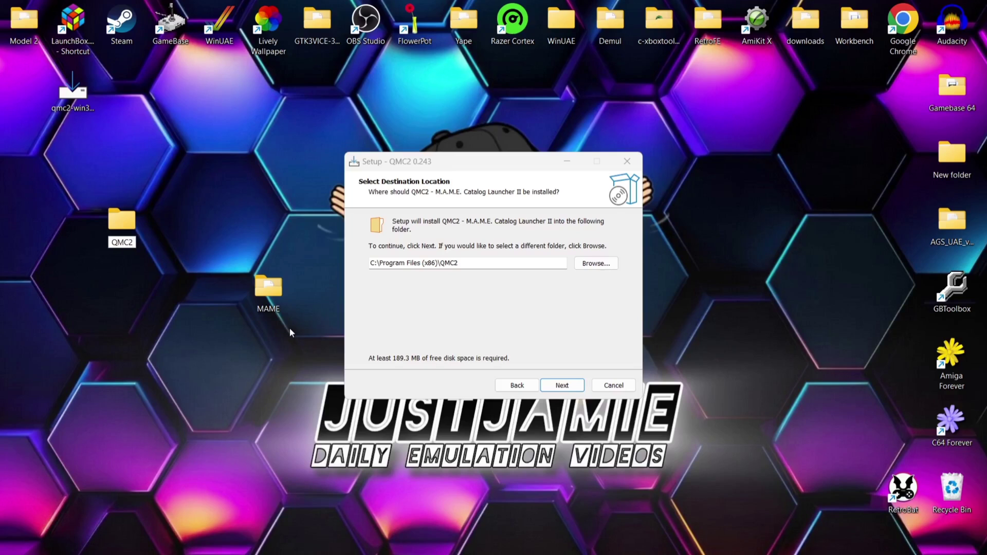
pyautogui.press('Return')
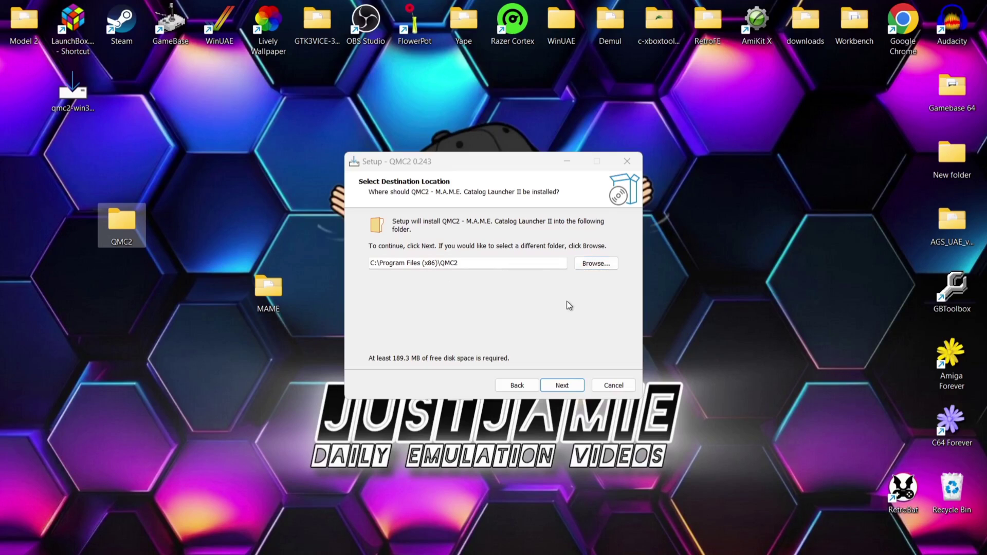
# Set the QMC2 installation destination to Desktop\QMC2\QMC2 in the user's profile and continue the setup.
pyautogui.click(596, 264)
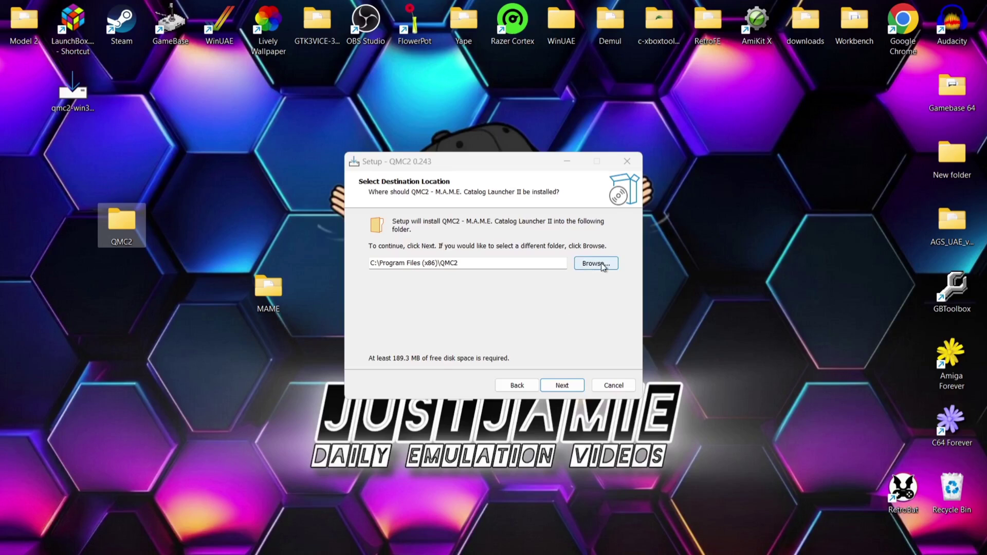
pyautogui.moveTo(585, 263); pyautogui.dragTo(580, 321)
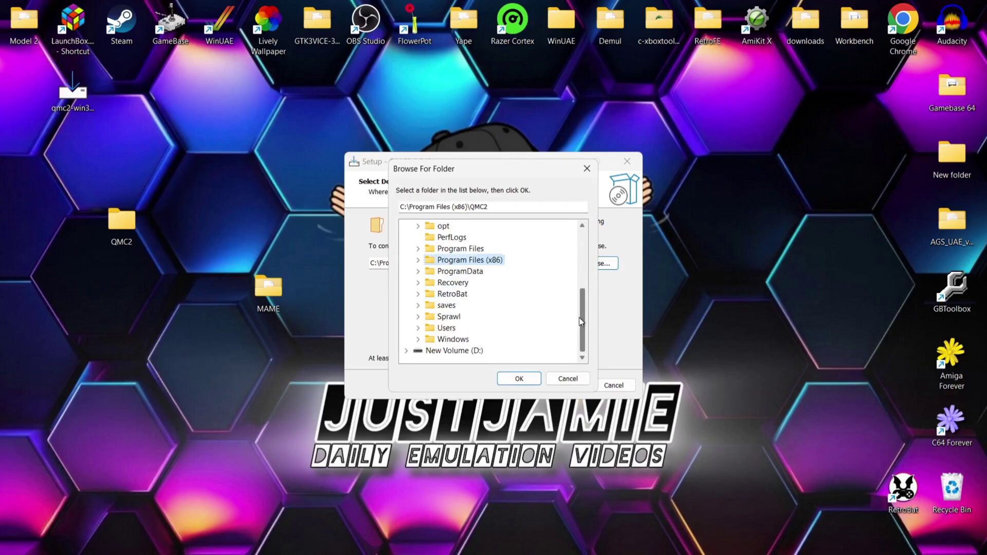
pyautogui.click(446, 329)
pyautogui.doubleClick(446, 329)
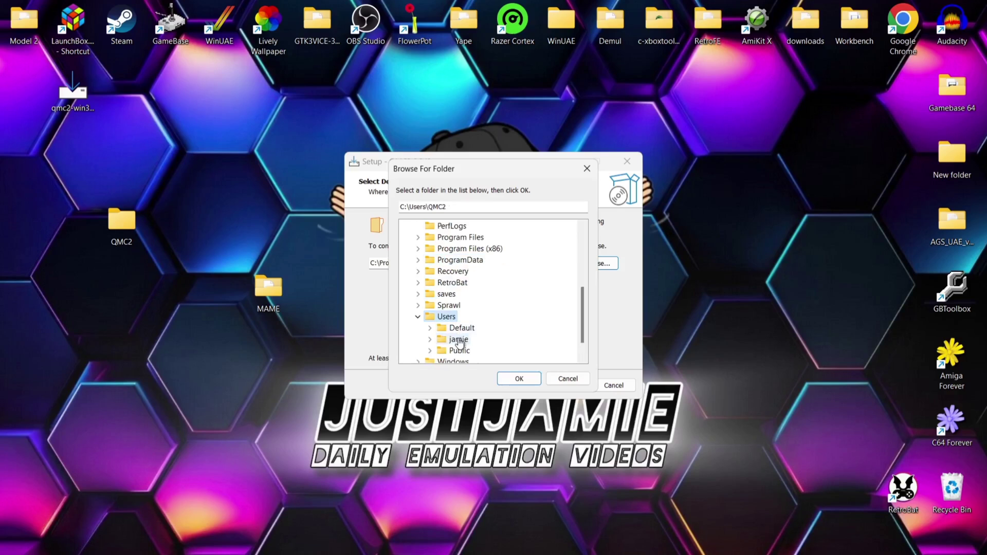
pyautogui.doubleClick(455, 341)
pyautogui.click(482, 329)
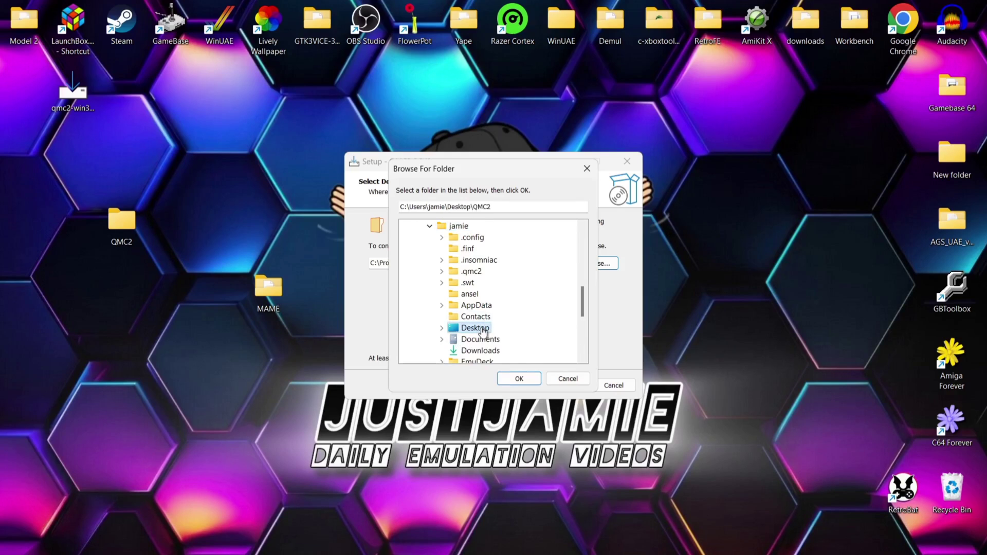
pyautogui.doubleClick(483, 330)
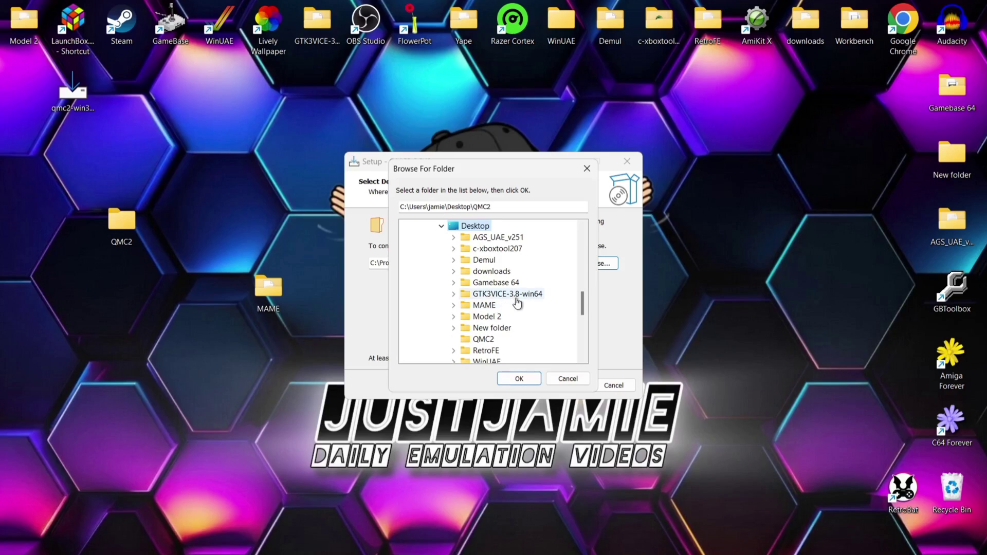
pyautogui.click(483, 340)
pyautogui.click(534, 380)
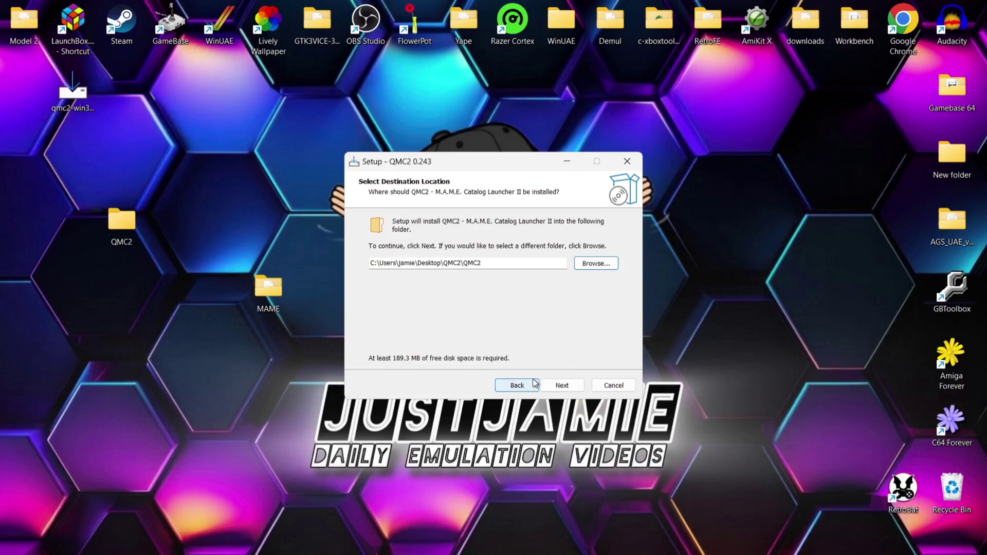
pyautogui.click(565, 385)
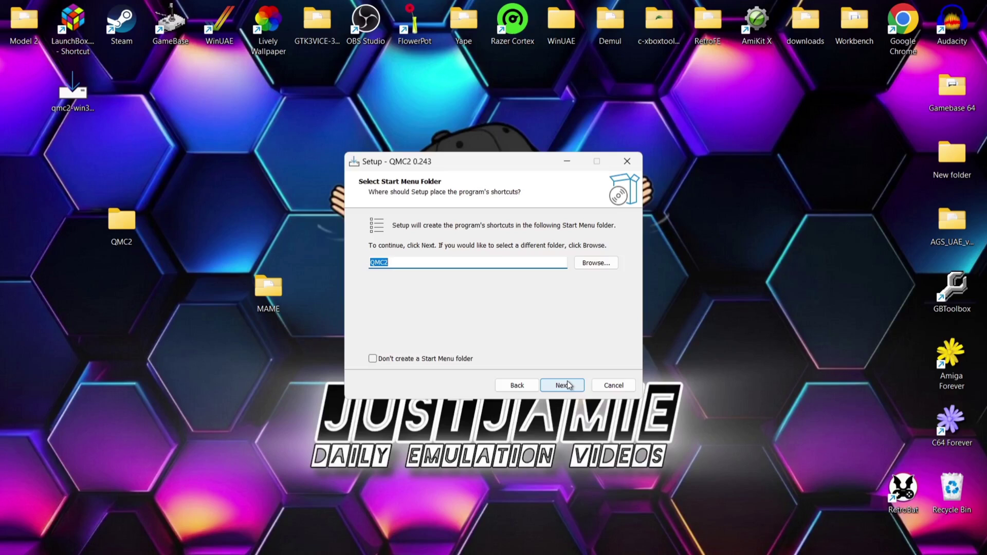
# Keep QMC2 as the Start Menu folder and complete the QMC2 0.243 installation.
pyautogui.click(568, 386)
pyautogui.click(569, 385)
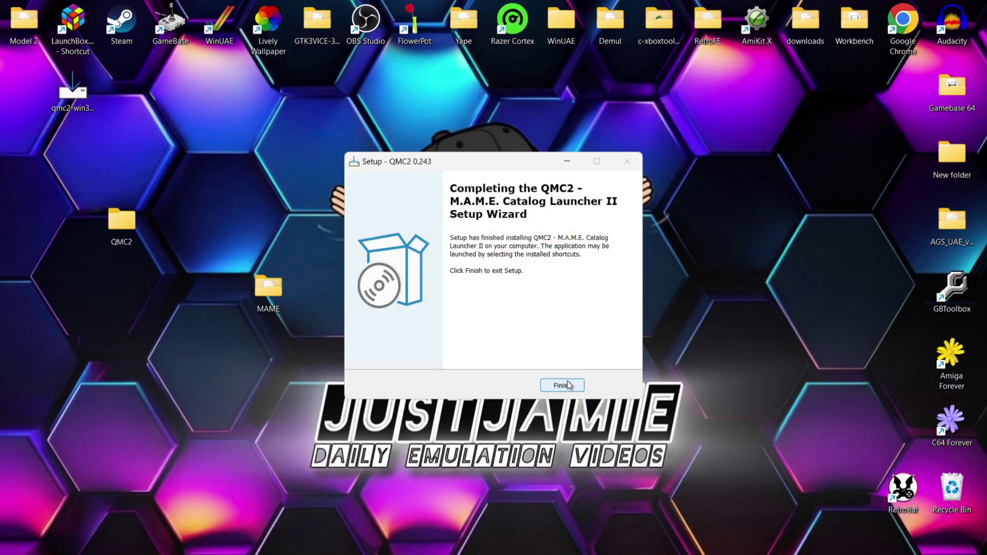
pyautogui.click(569, 385)
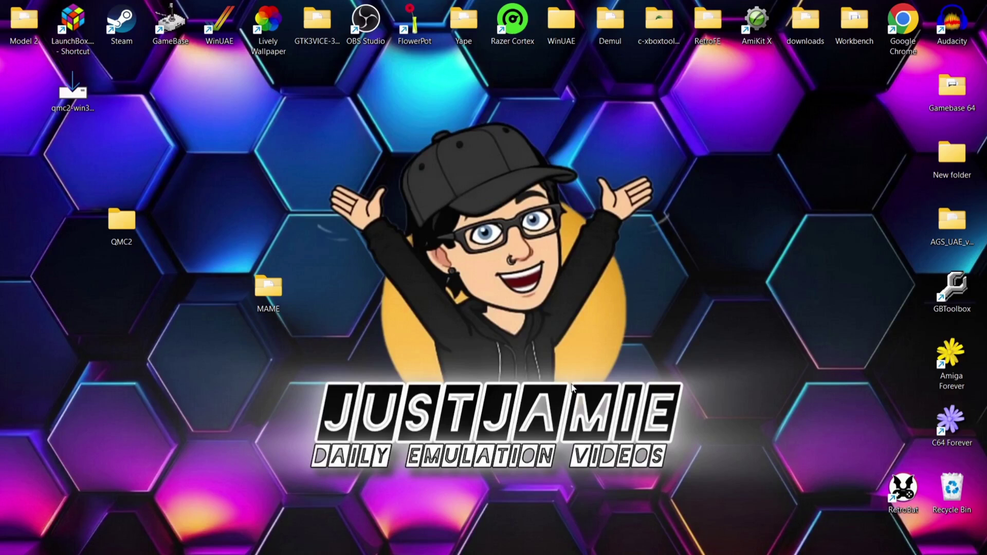
# Launch qmc2-mame.exe from the QMC2\QMC2 folder on the desktop.
pyautogui.doubleClick(129, 228)
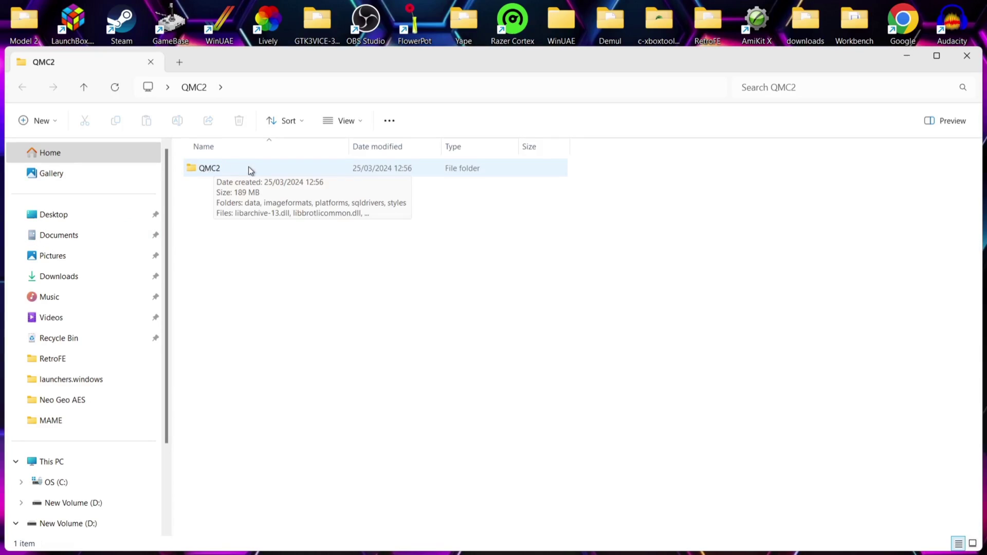
pyautogui.doubleClick(249, 166)
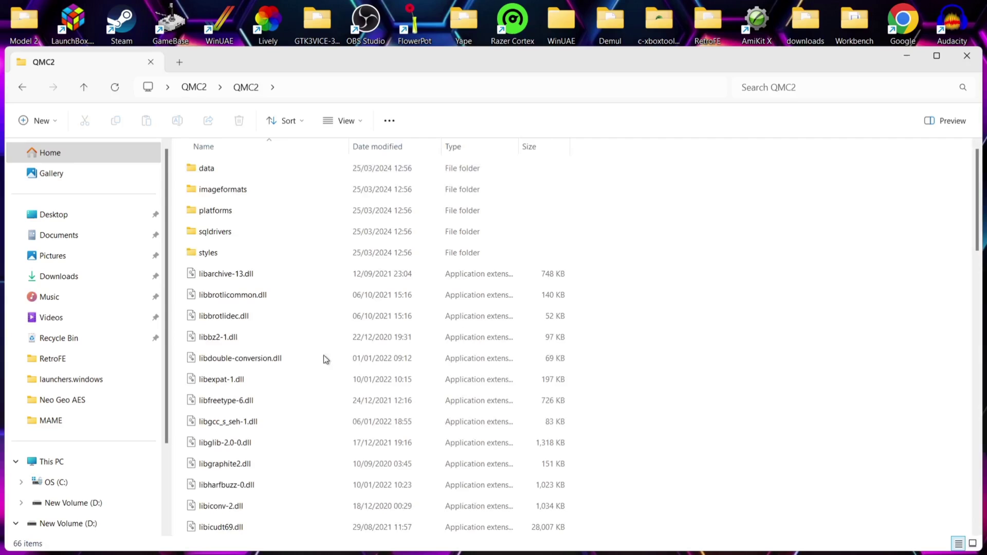
pyautogui.rightClick(977, 352)
pyautogui.moveTo(977, 239); pyautogui.dragTo(978, 381)
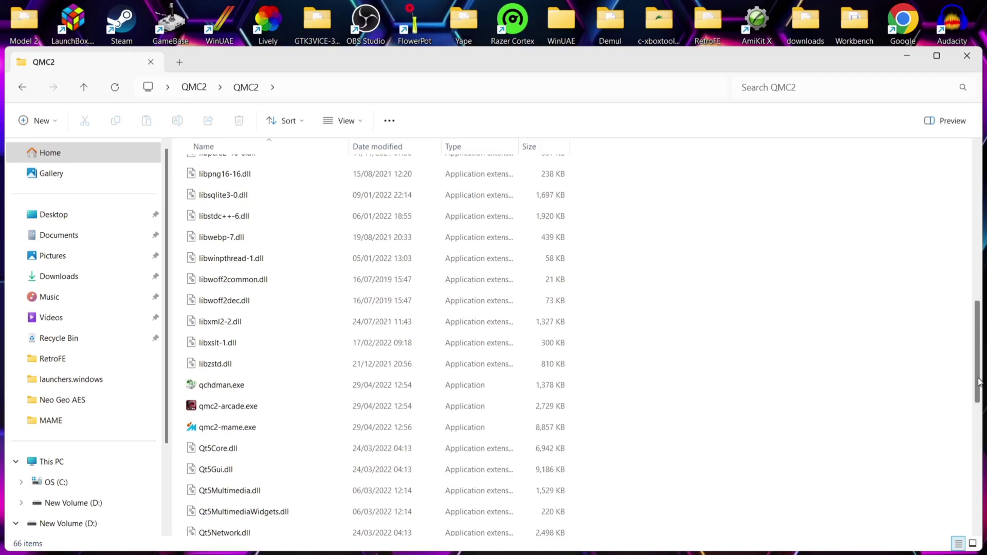
pyautogui.moveTo(979, 381); pyautogui.dragTo(979, 404)
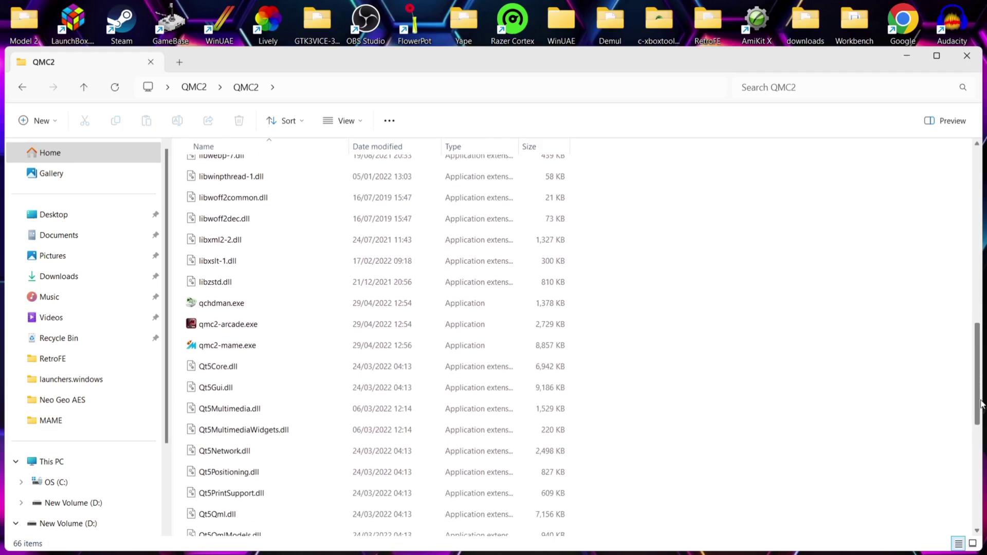
pyautogui.doubleClick(272, 344)
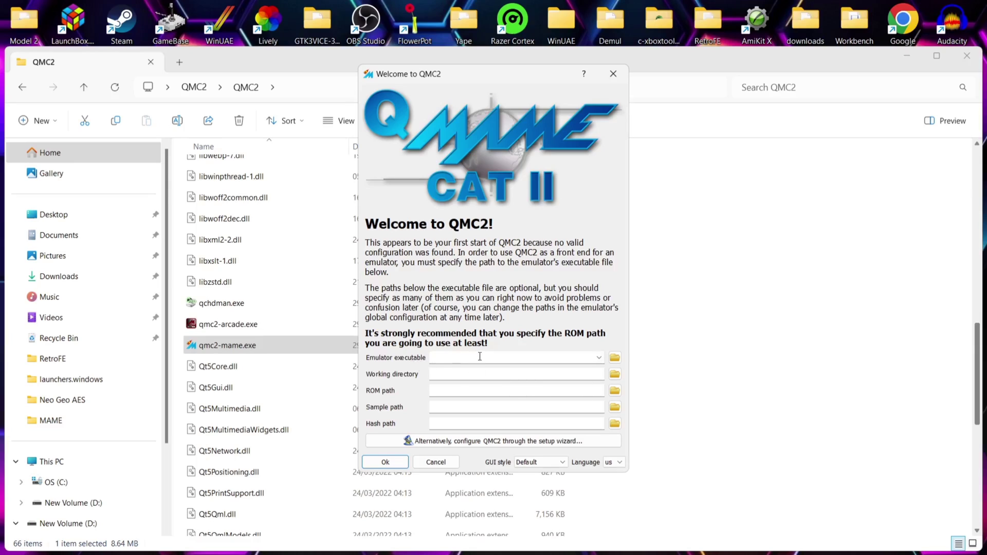
# Set the emulator executable to mame.exe from the MAME folder on the user's desktop.
pyautogui.click(616, 359)
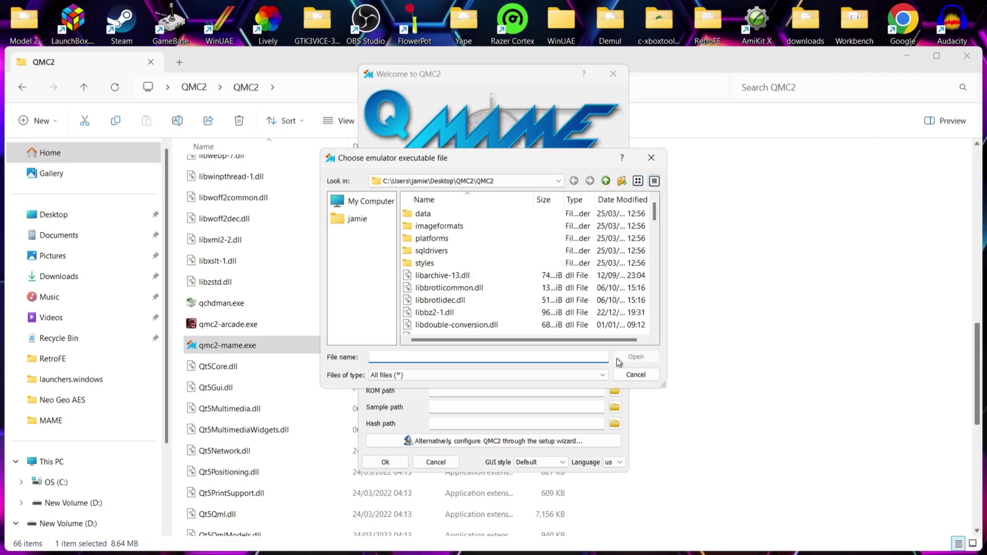
pyautogui.click(365, 220)
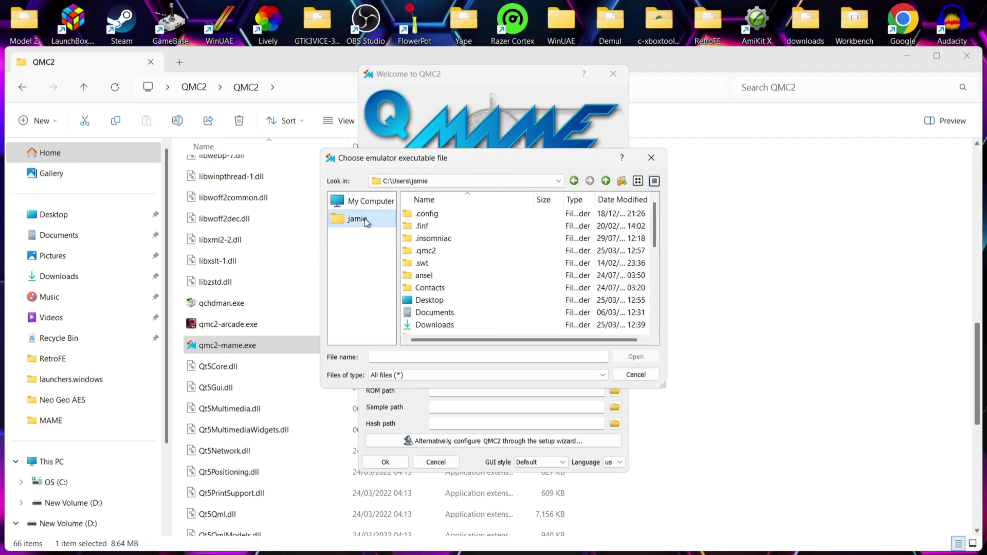
pyautogui.doubleClick(449, 301)
pyautogui.doubleClick(440, 288)
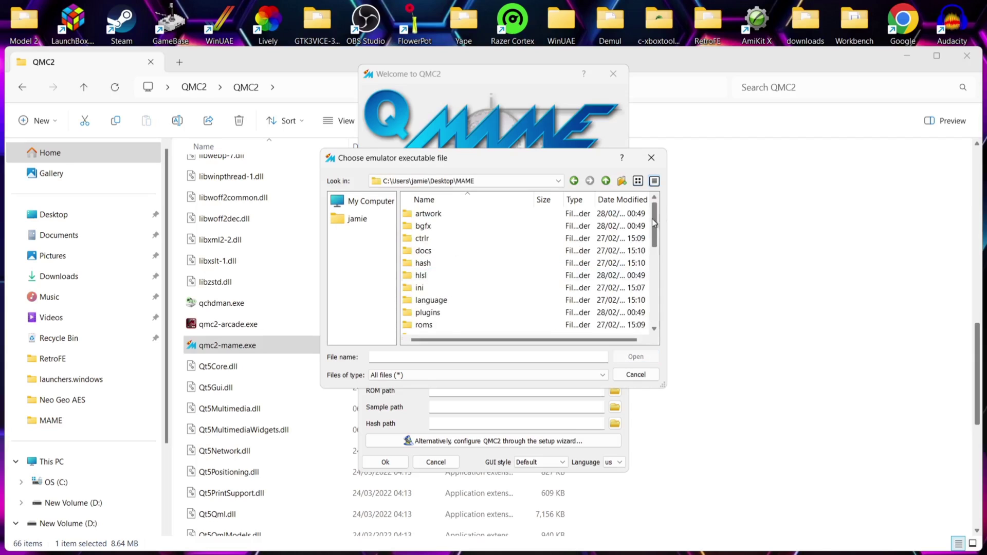
pyautogui.click(653, 302)
pyautogui.click(655, 315)
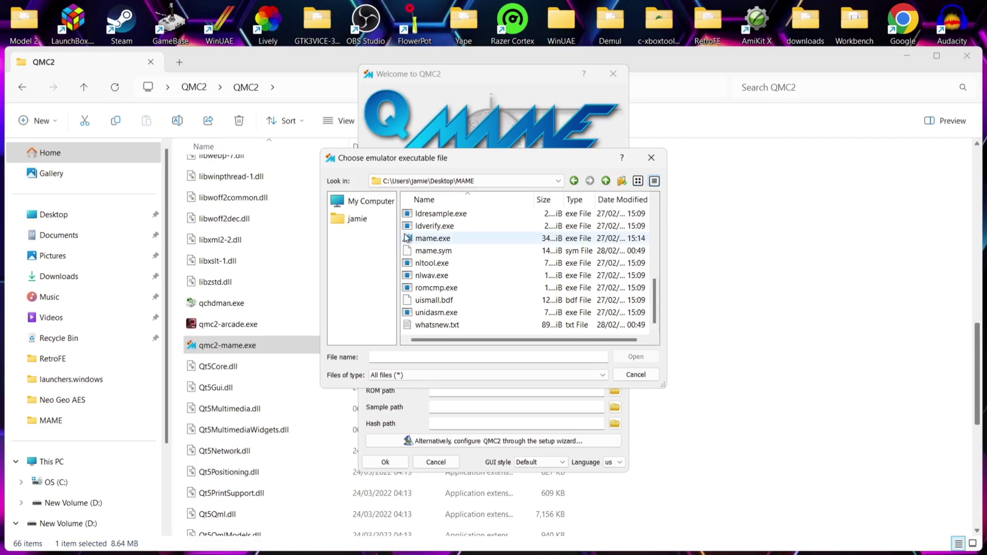
pyautogui.click(426, 240)
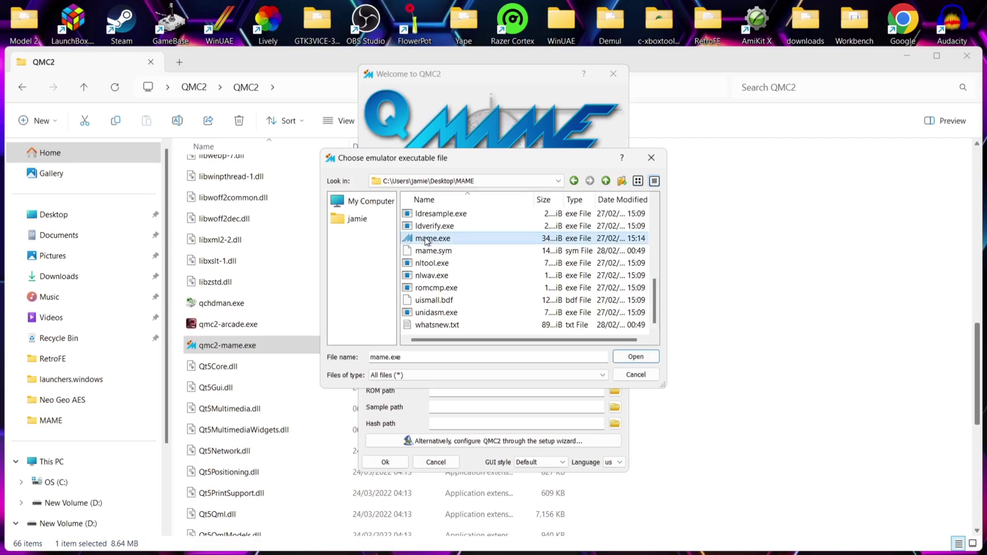
pyautogui.click(635, 356)
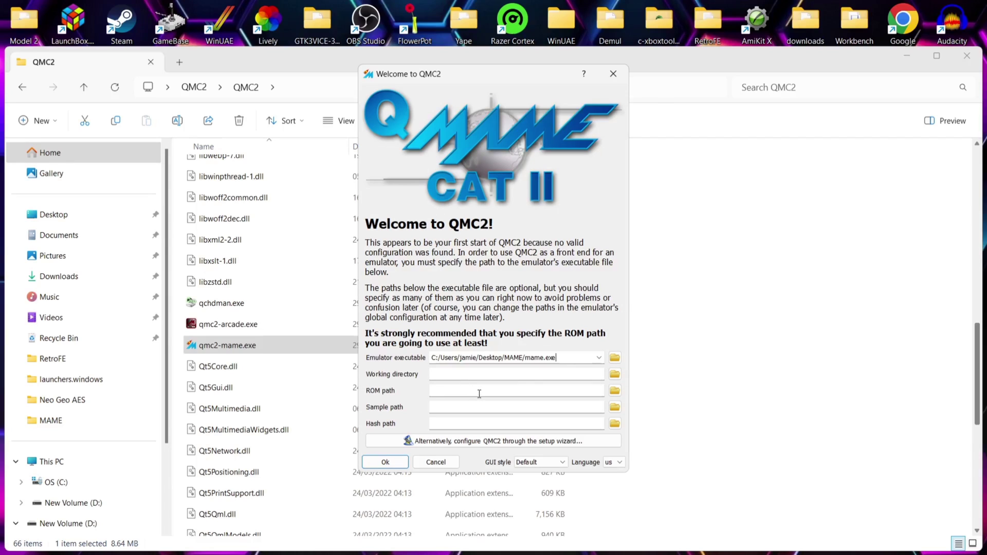
# Set the ROM path to the D:\Launchbox\Roms\mame folder.
pyautogui.click(615, 391)
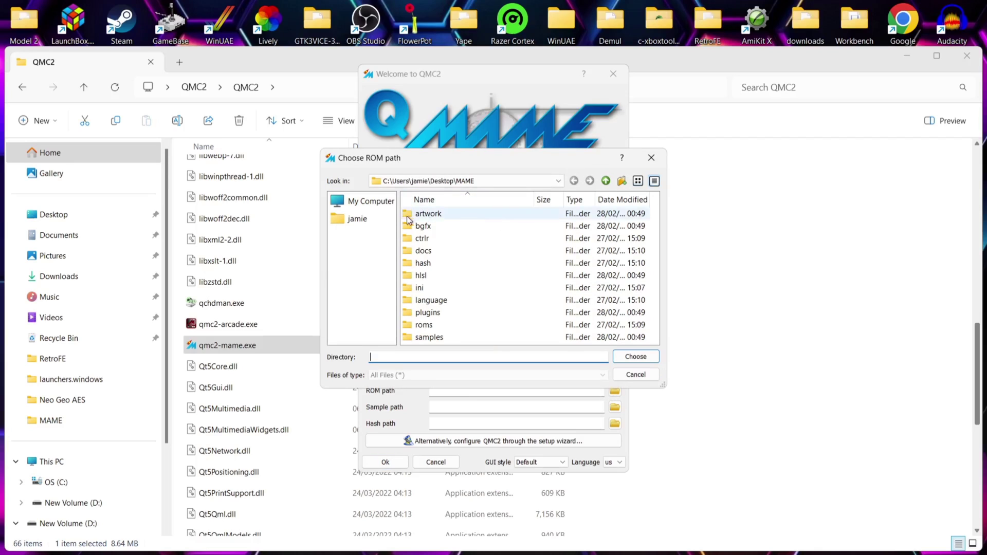
pyautogui.click(381, 204)
pyautogui.click(445, 227)
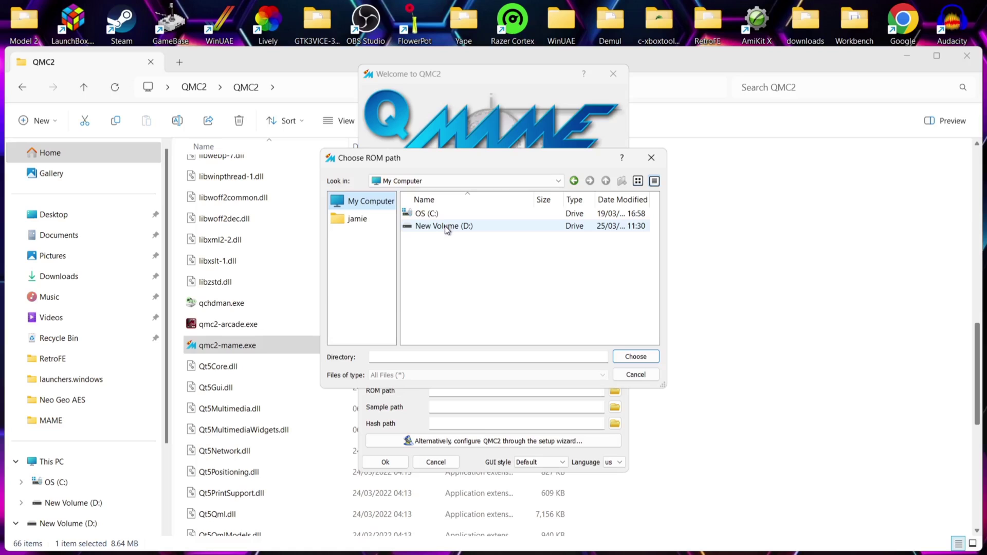
pyautogui.doubleClick(446, 227)
pyautogui.click(433, 214)
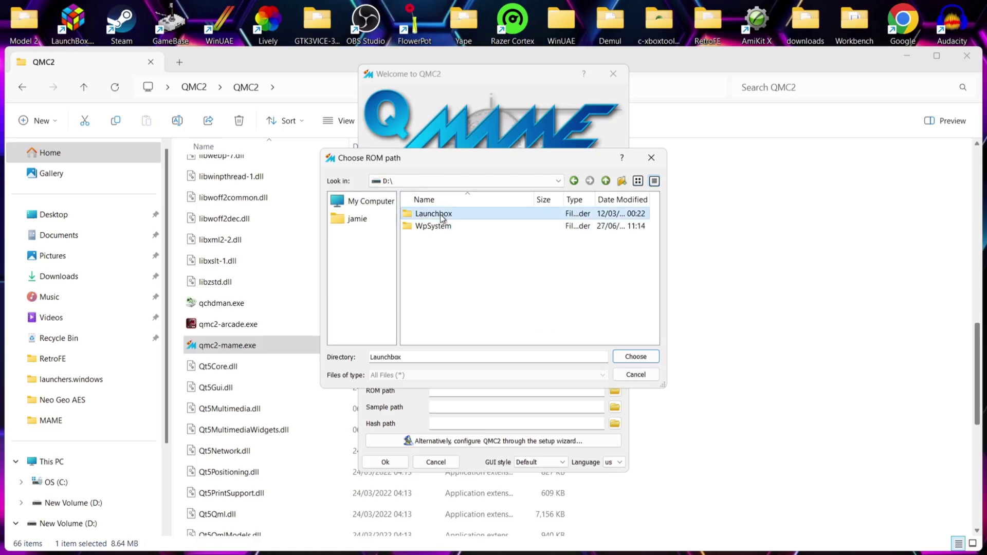
pyautogui.doubleClick(434, 213)
pyautogui.doubleClick(479, 221)
pyautogui.click(479, 215)
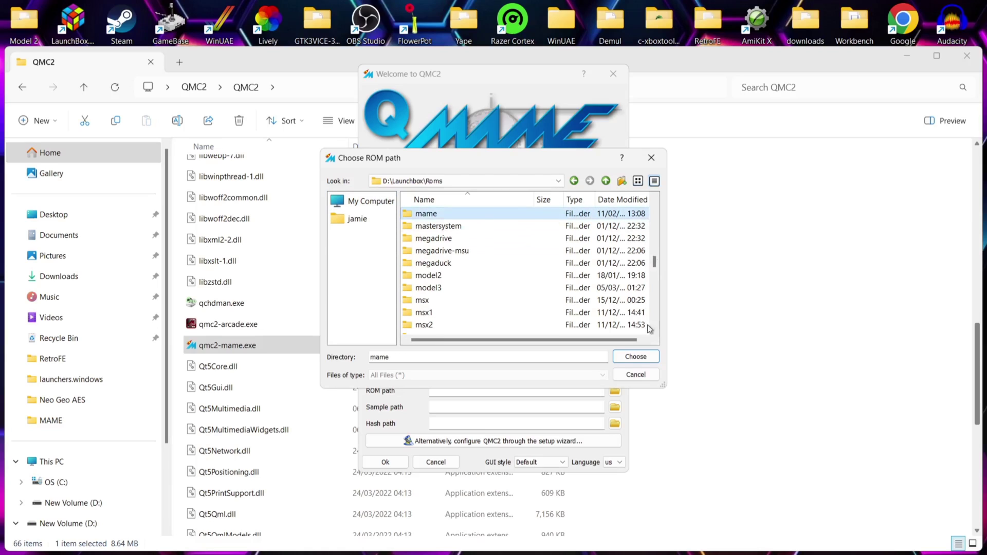
pyautogui.click(644, 356)
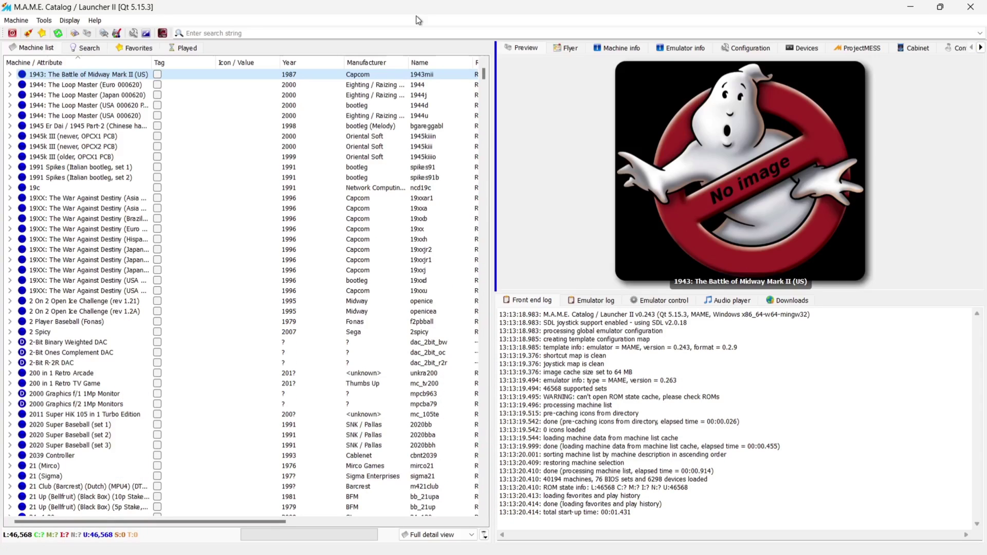
# Search the machine list for 1942.
pyautogui.click(303, 32)
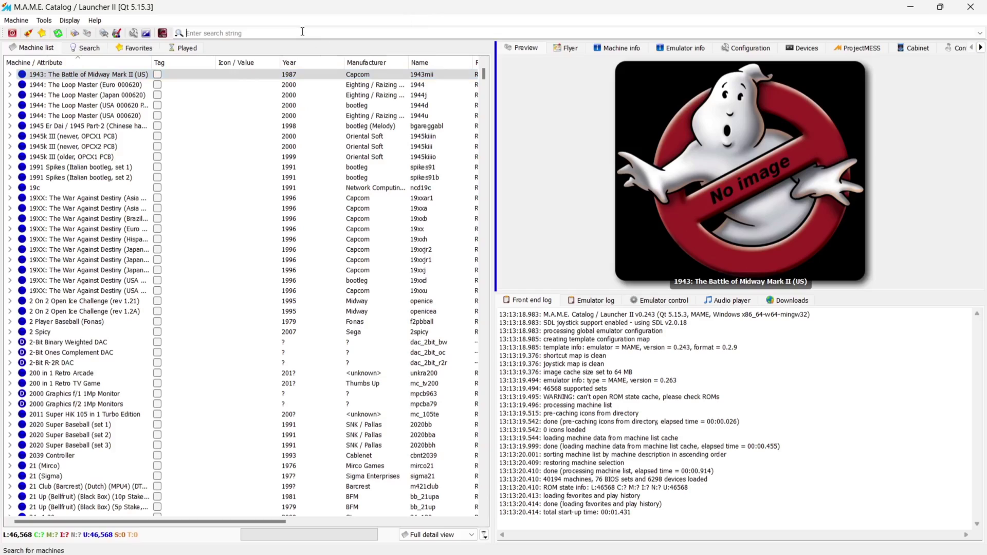
pyautogui.write('1942')
pyautogui.press('Return')
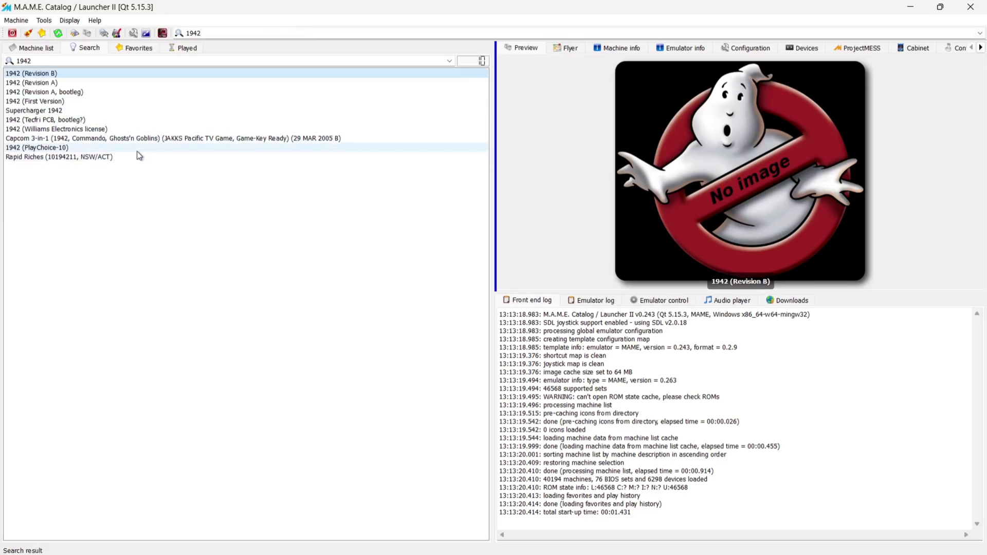
# Play 1942 (Revision A) from the search results and start a one-player game.
pyautogui.click(43, 84)
pyautogui.doubleClick(44, 84)
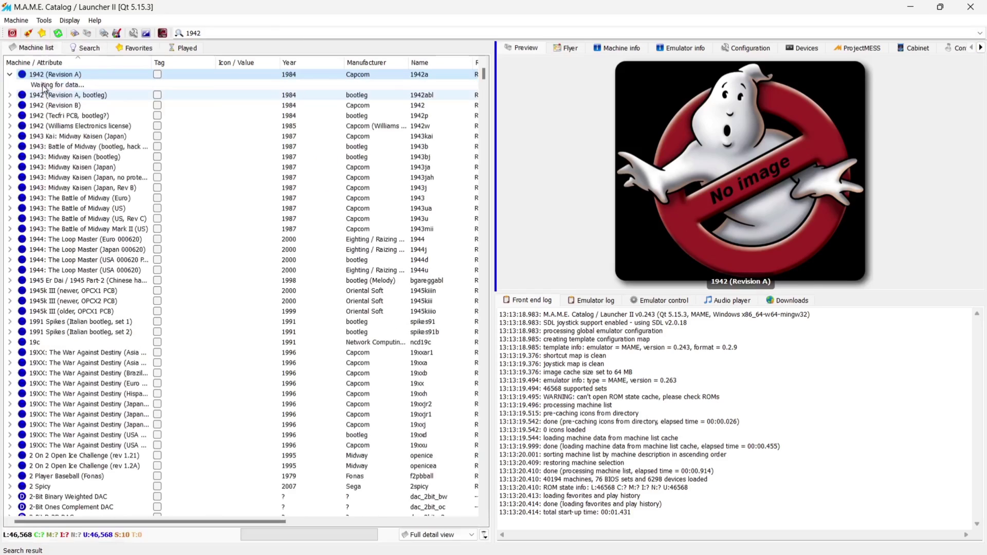
pyautogui.rightClick(58, 76)
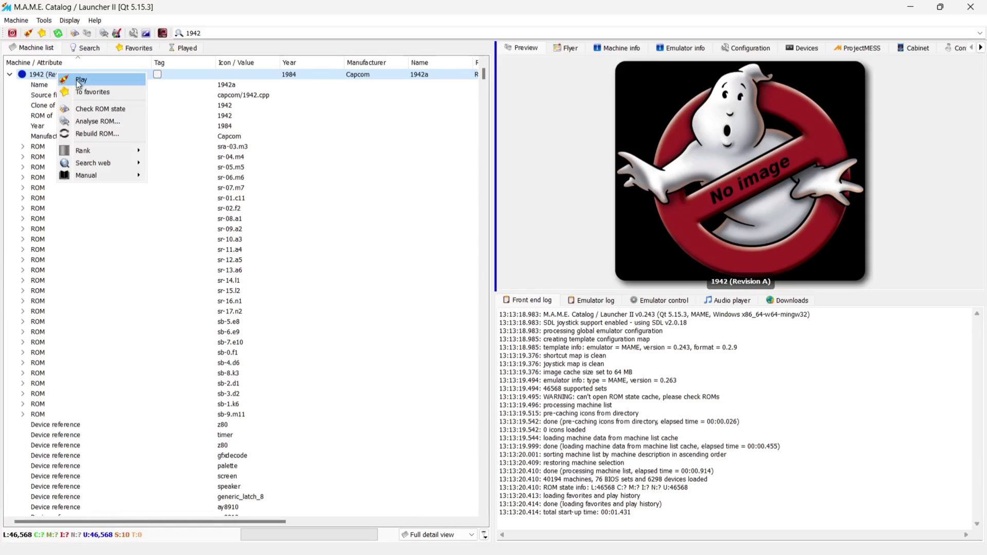
pyautogui.click(76, 79)
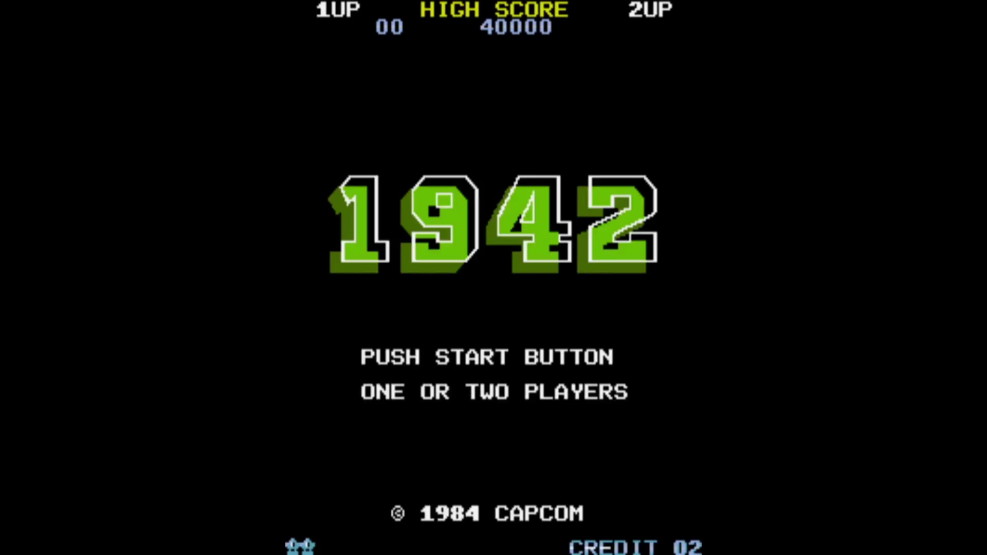
pyautogui.press('1')
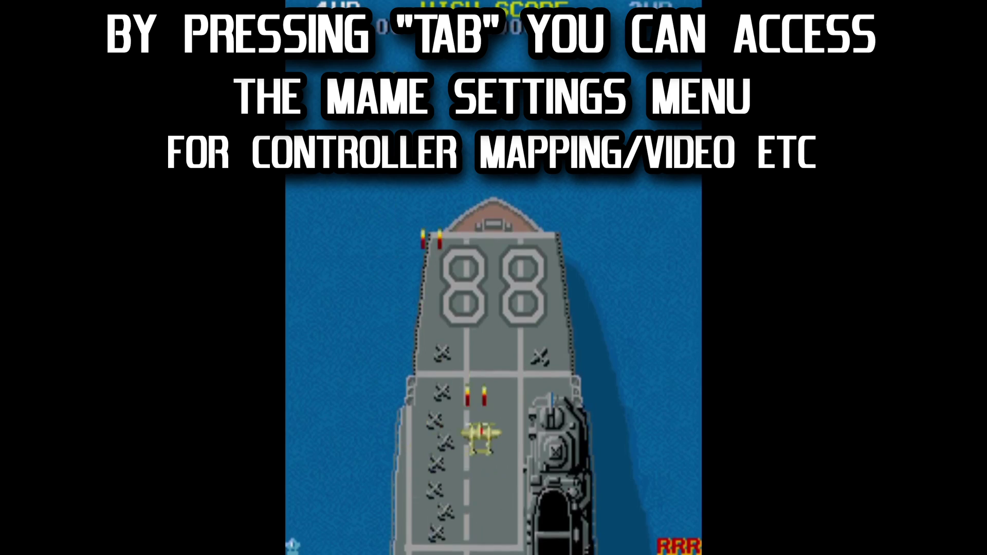
pyautogui.press('Right')
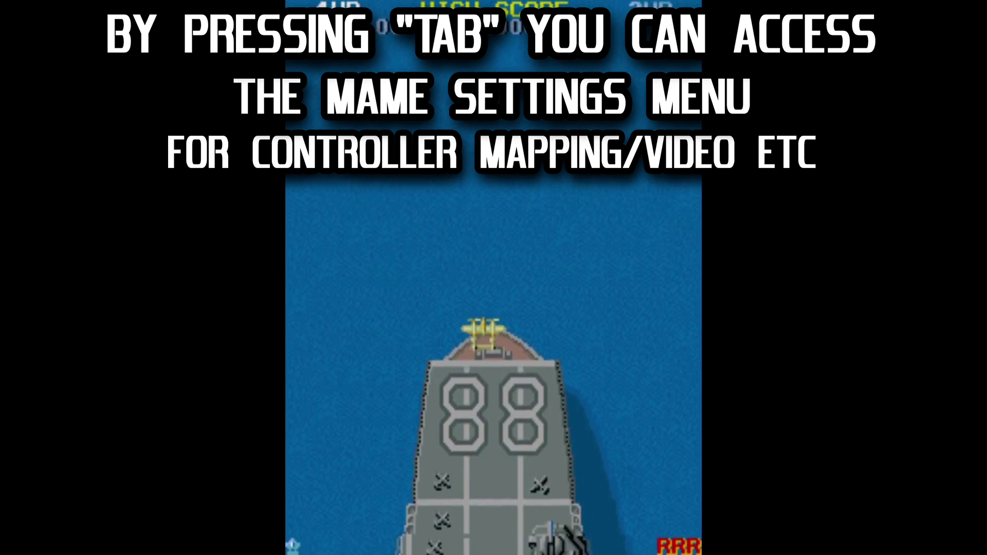
pyautogui.press('Right')
pyautogui.press('Down')
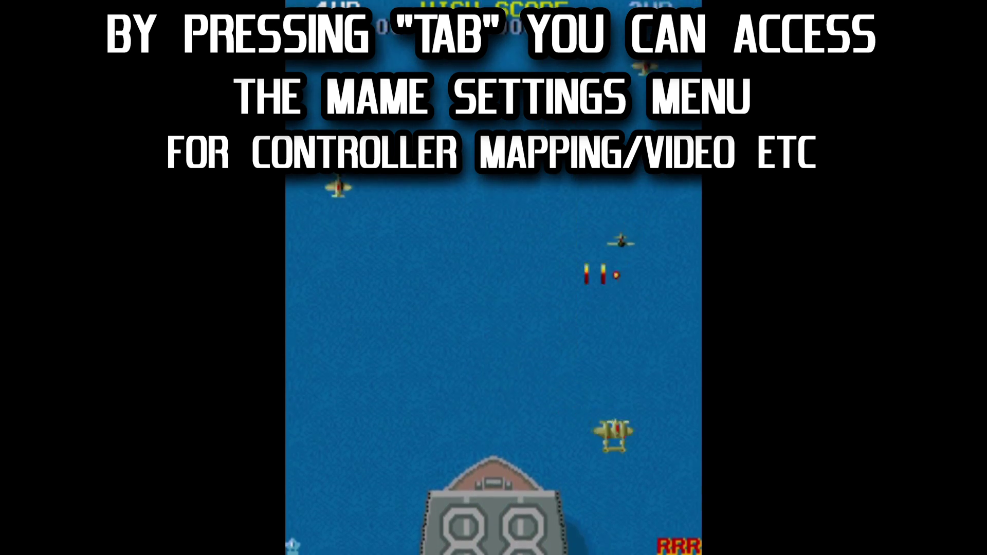
pyautogui.press('ctrl')
pyautogui.press('Left')
pyautogui.press('Up')
pyautogui.press('Down')
pyautogui.press('Left')
pyautogui.press('ctrl')
pyautogui.press('Right')
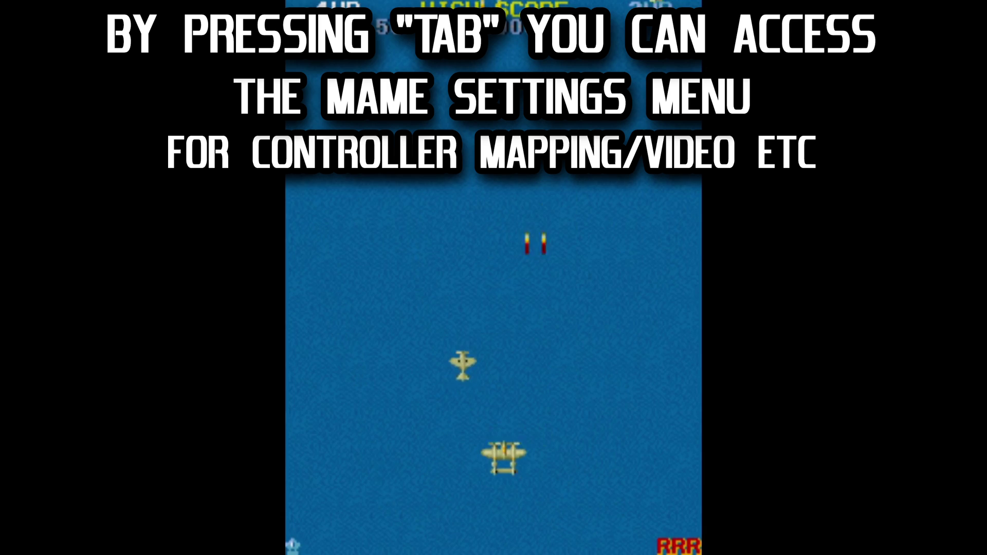
pyautogui.press('ctrl')
pyautogui.press('Left')
pyautogui.press('ctrl')
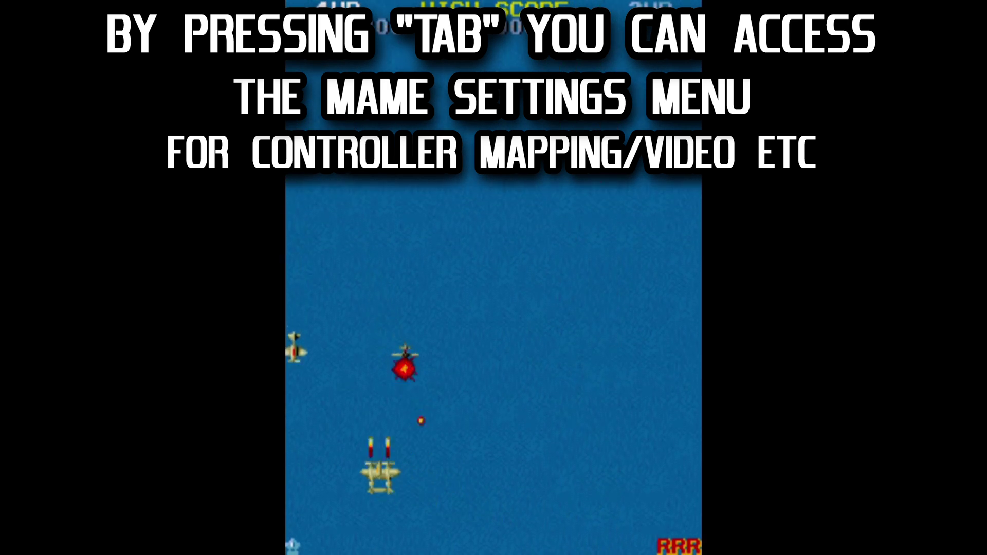
pyautogui.press('Right')
pyautogui.press('Up')
pyautogui.press('ctrl')
pyautogui.press('Right')
pyautogui.press('Up')
pyautogui.press('ctrl')
pyautogui.press('Left')
pyautogui.press('Down')
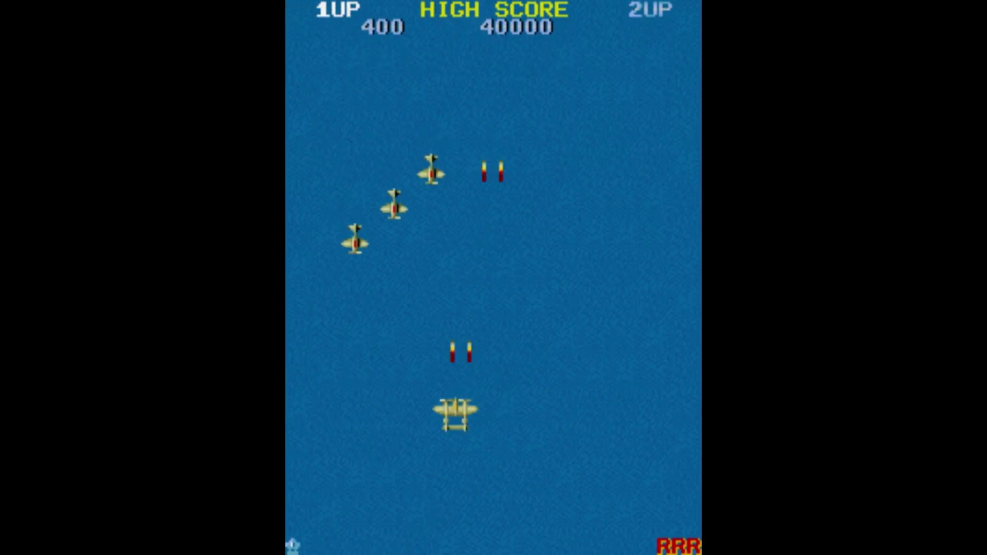
pyautogui.press('ctrl')
pyautogui.press('ctrl')
pyautogui.press('Right')
pyautogui.press('Up')
pyautogui.press('Down')
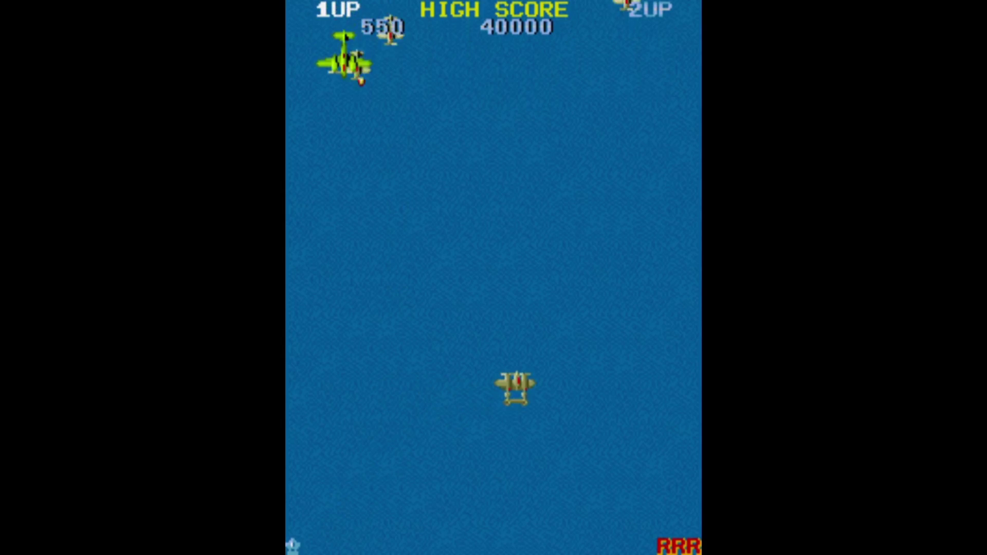
pyautogui.press('Left')
pyautogui.press('ctrl')
pyautogui.press('ctrl')
pyautogui.press('Left')
pyautogui.press('ctrl')
pyautogui.press('Right')
pyautogui.press('Up')
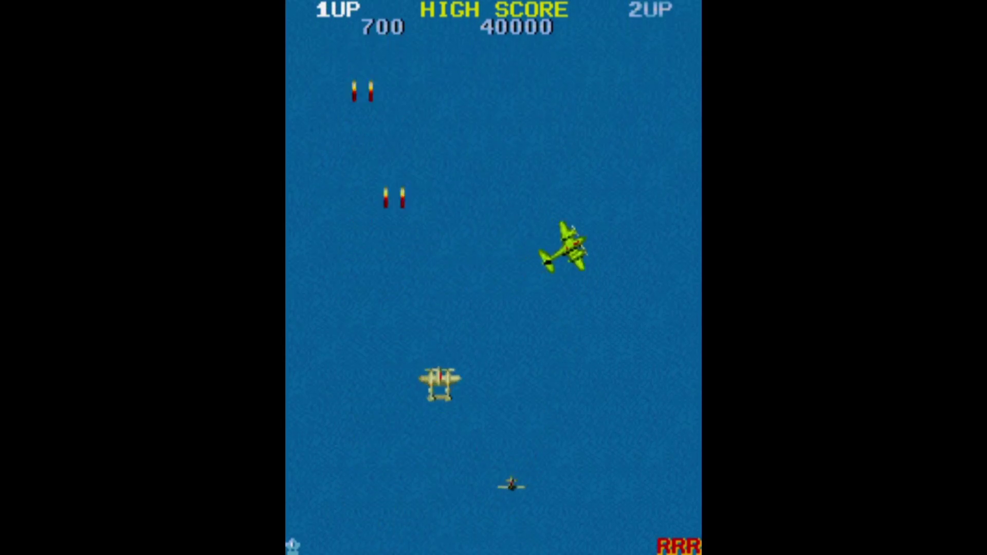
pyautogui.press('ctrl')
pyautogui.press('Up')
pyautogui.press('Left')
pyautogui.press('Down')
pyautogui.press('ctrl')
pyautogui.press('ctrl')
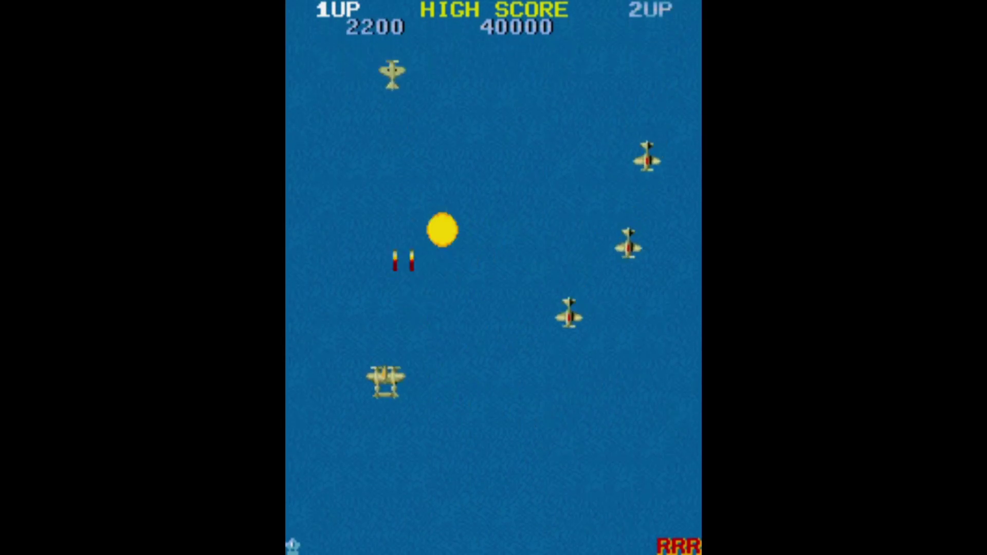
pyautogui.press('Right')
pyautogui.press('Up')
pyautogui.press('Right')
pyautogui.press('Up')
pyautogui.press('ctrl')
pyautogui.press('Down')
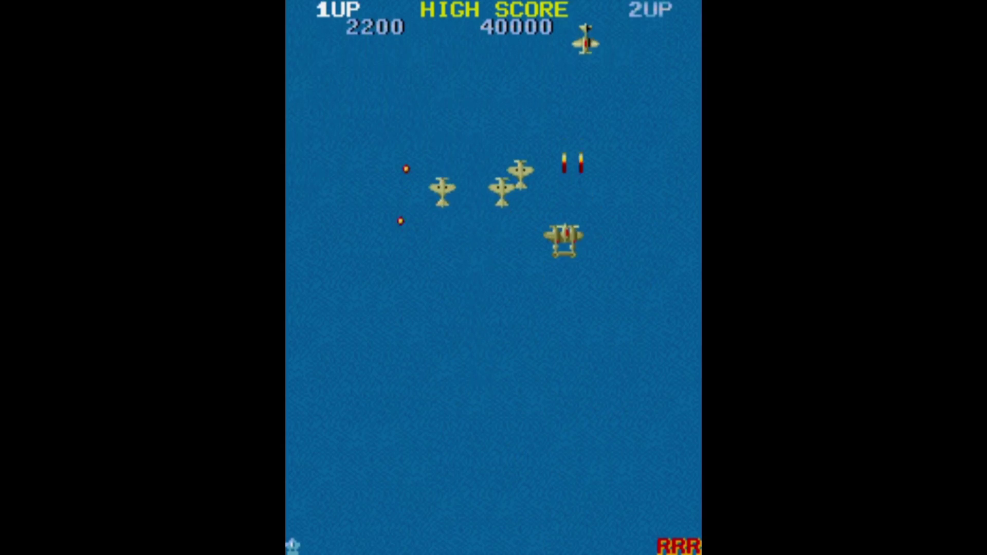
pyautogui.press('Left')
pyautogui.press('ctrl')
pyautogui.press('Down')
pyautogui.press('ctrl')
pyautogui.press('Right')
pyautogui.press('Down')
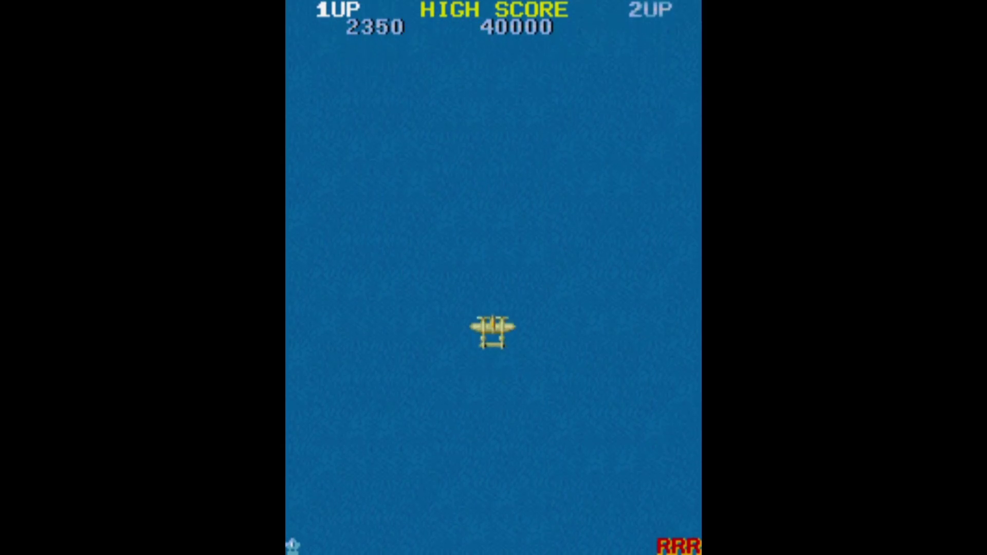
pyautogui.press('alt')
pyautogui.press('Left')
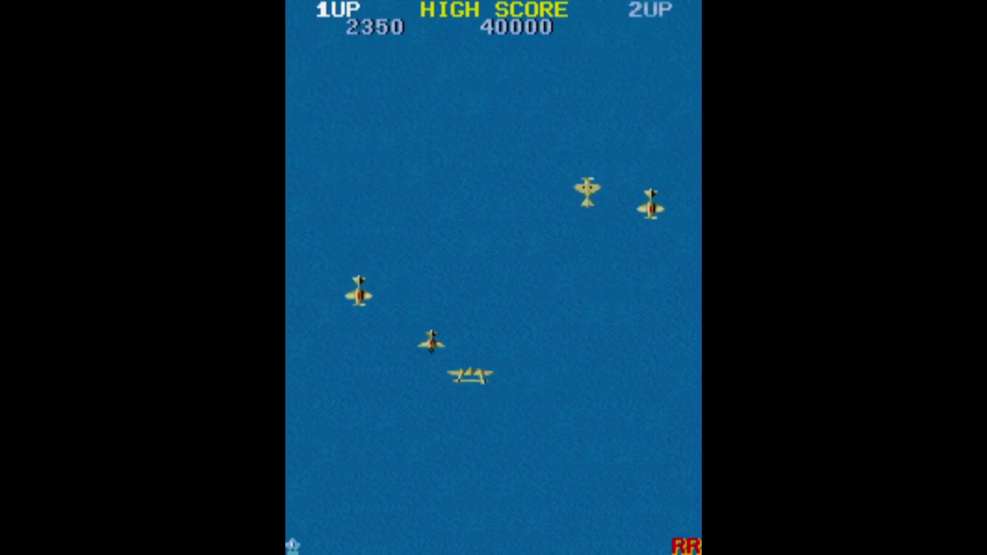
# Play a little more of 1942, quit back to the front end, and collapse the 1942 (Revision A) entry in the machine list.
pyautogui.press('Up')
pyautogui.press('ctrl')
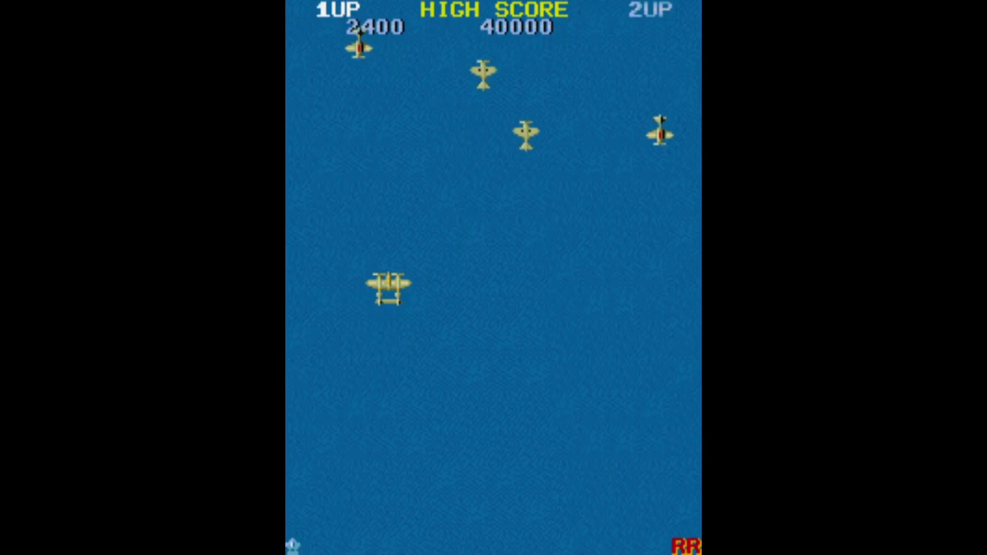
pyautogui.press('Escape')
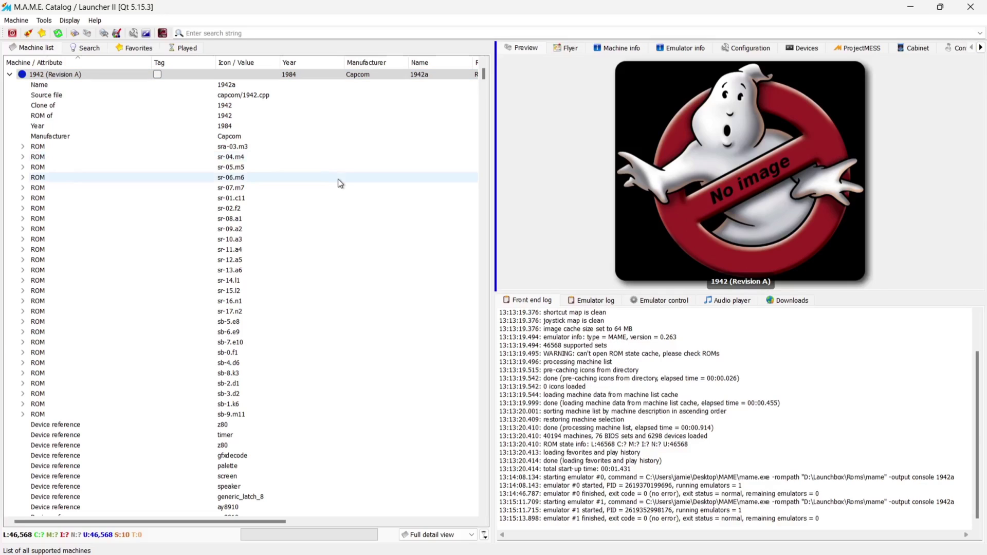
pyautogui.click(10, 75)
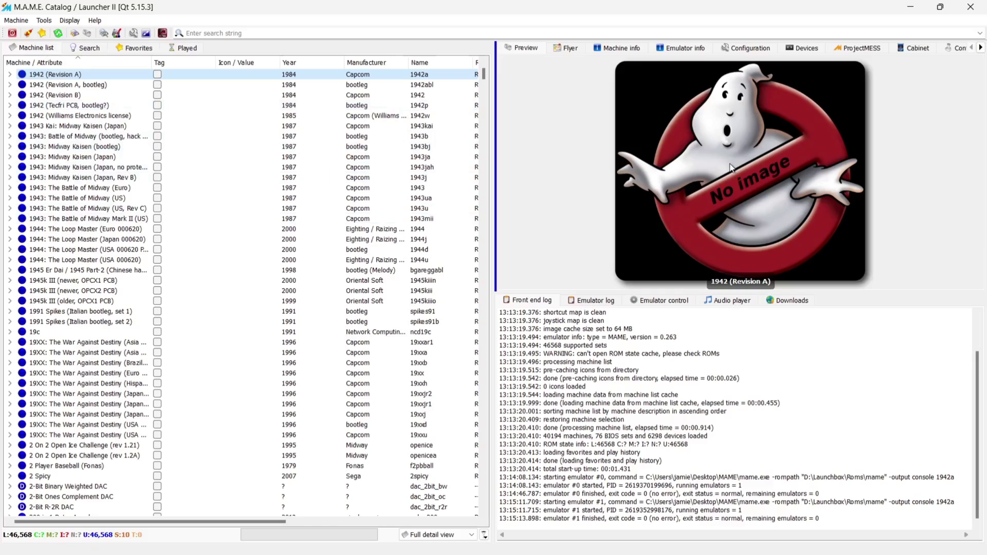
# Check the game's flyer and preview artwork, and examine the front end's artwork directory paths in the options.
pyautogui.click(568, 49)
pyautogui.click(523, 48)
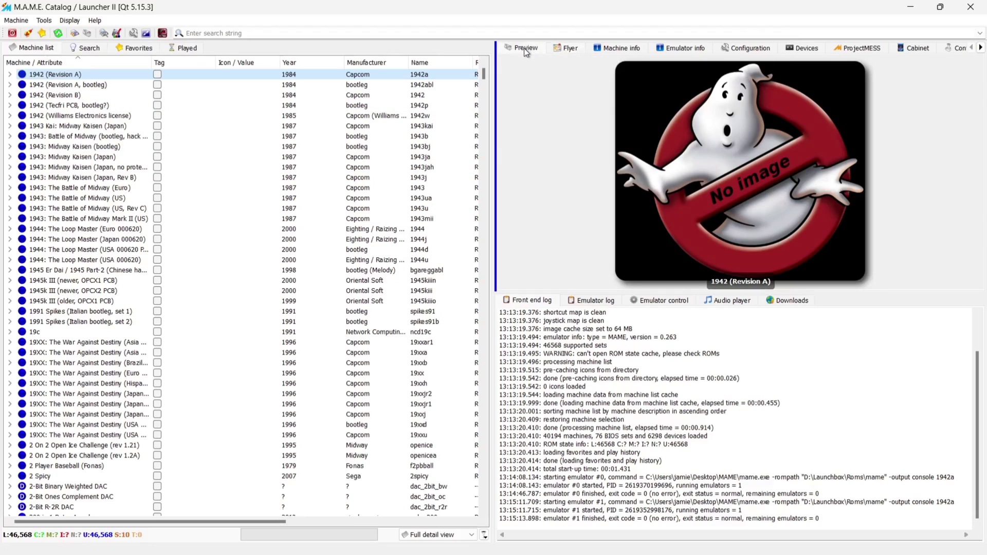
pyautogui.click(135, 33)
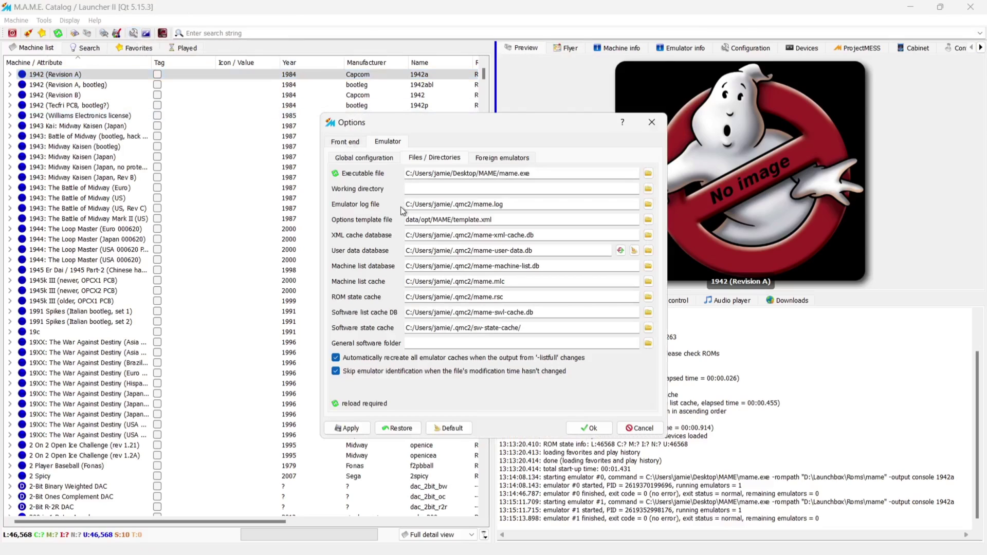
pyautogui.click(345, 142)
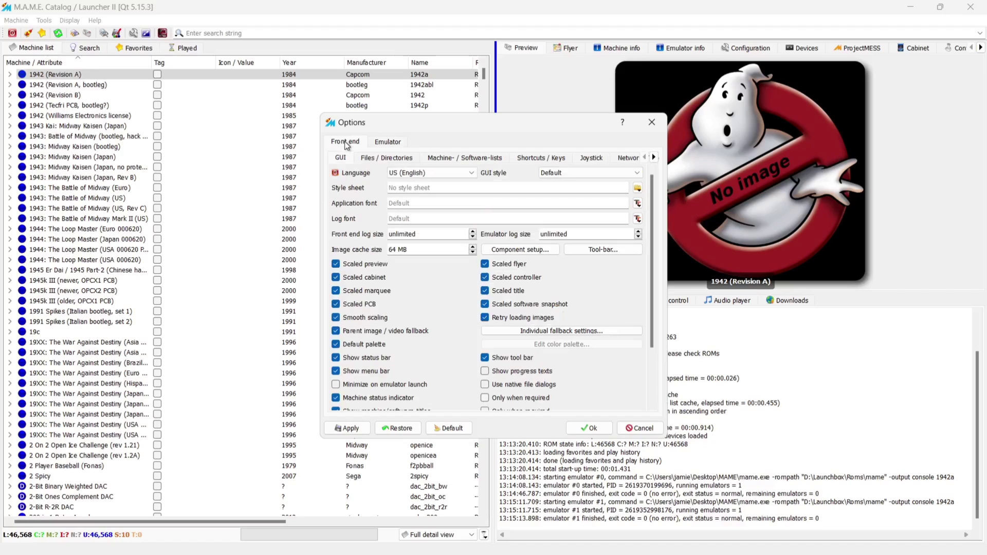
pyautogui.click(392, 160)
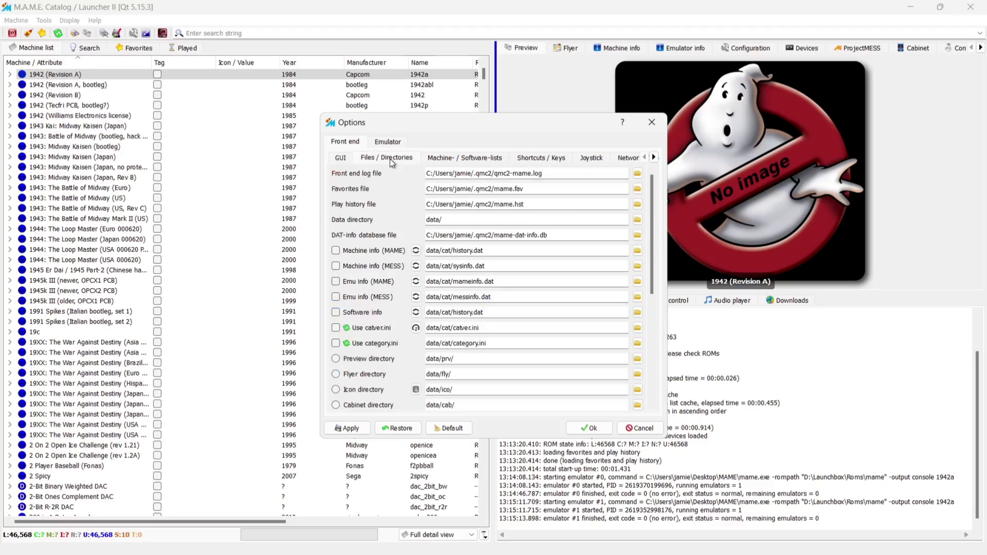
pyautogui.scroll(-3, 644, 268)
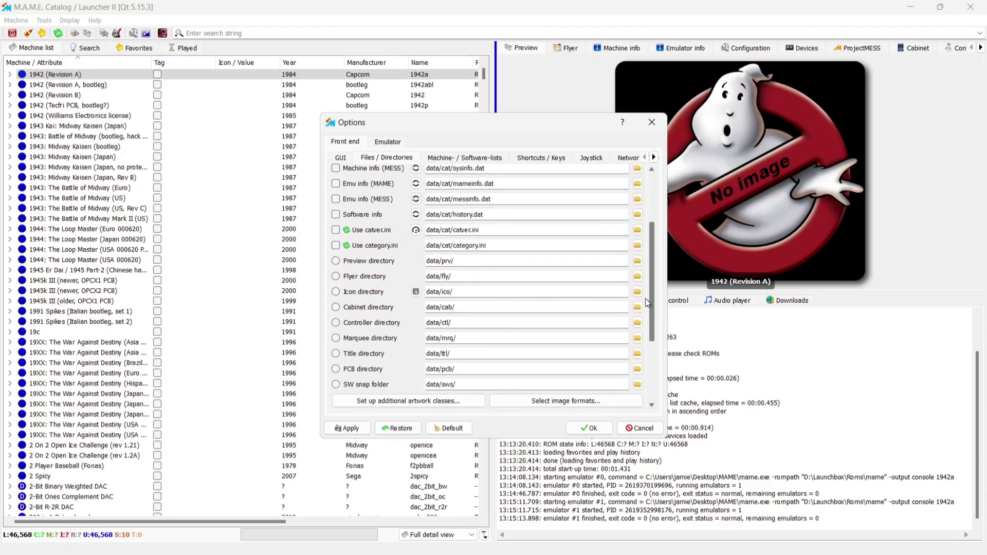
# Switch to the progetto-SNAPS site in the browser and download the Full-Set 0.258 pack of MAME icons.
pyautogui.scroll(-1, 645, 305)
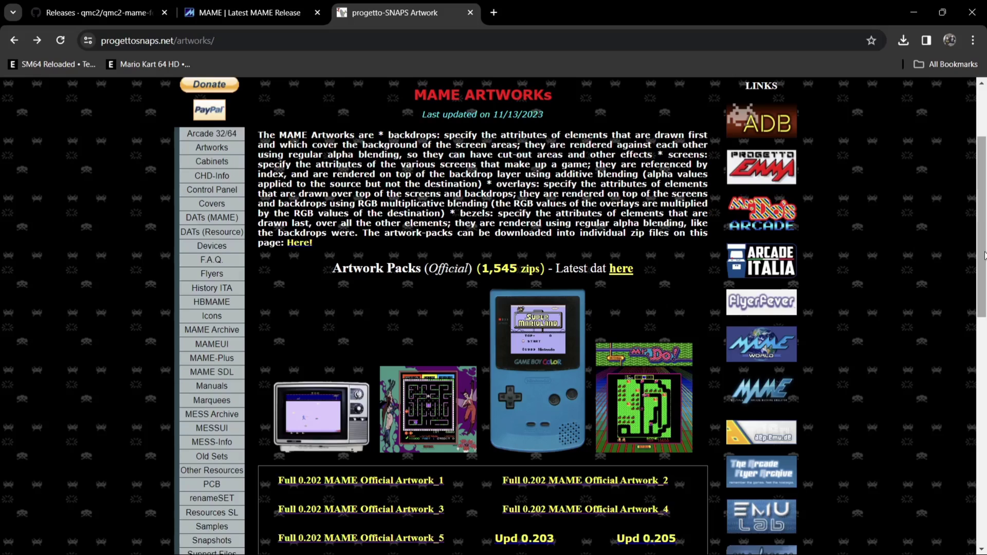
pyautogui.click(212, 317)
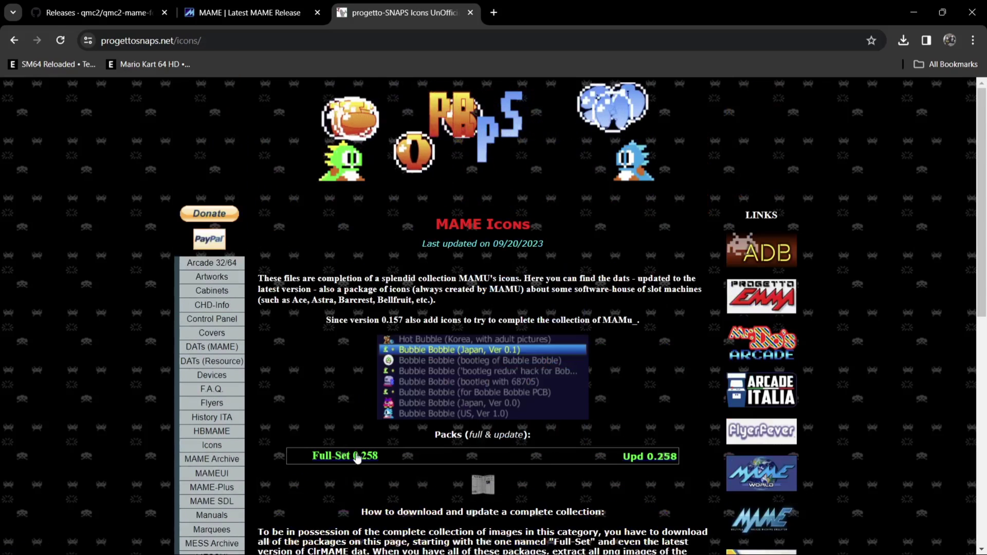
pyautogui.click(353, 458)
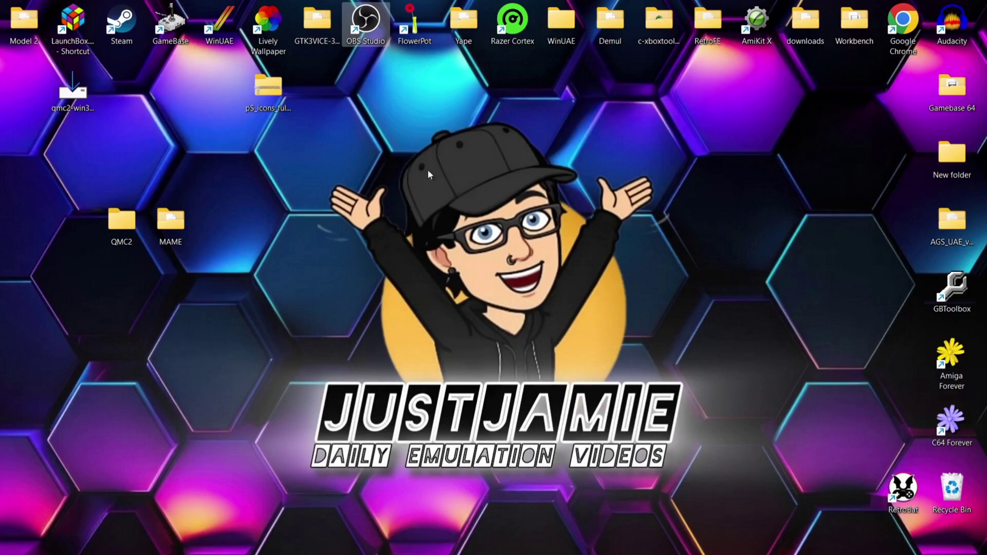
# Open the QMC2 folder on the desktop, shrink its window, and go to the data\ico subfolder.
pyautogui.doubleClick(126, 221)
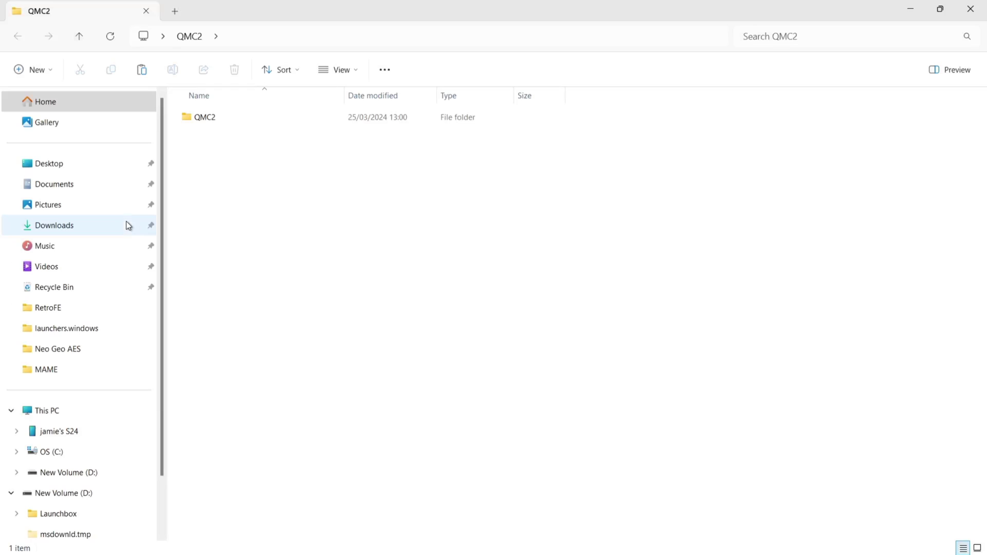
pyautogui.doubleClick(266, 116)
pyautogui.doubleClick(370, 5)
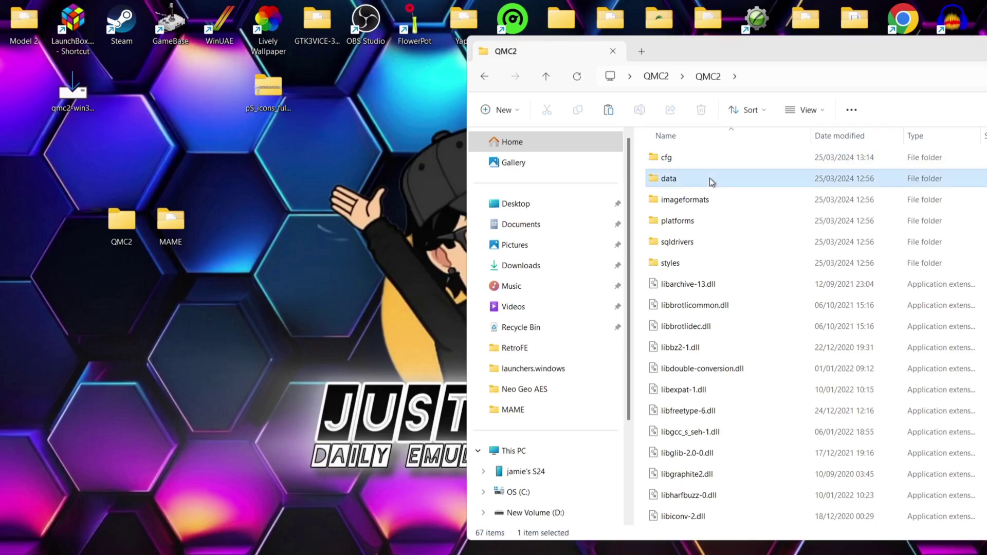
pyautogui.doubleClick(712, 182)
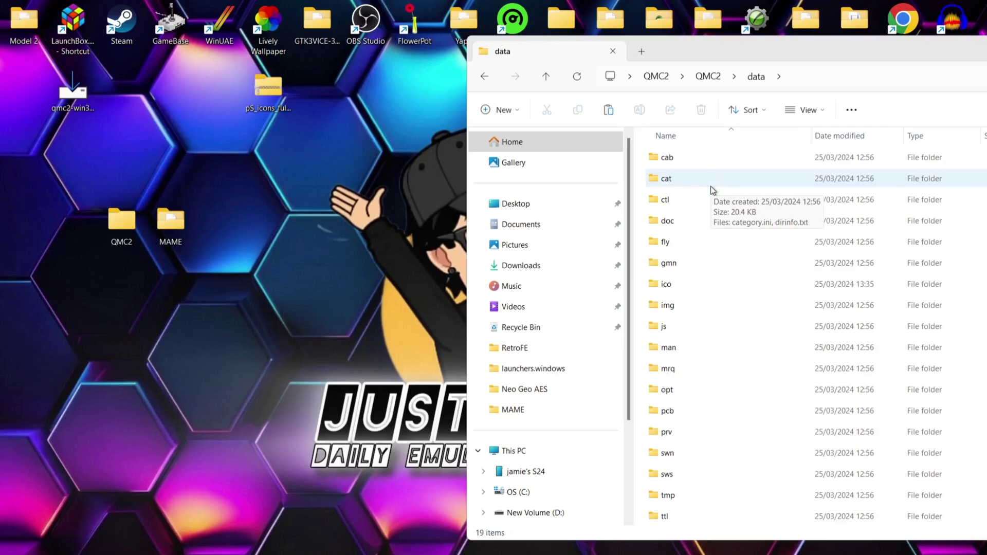
pyautogui.doubleClick(709, 289)
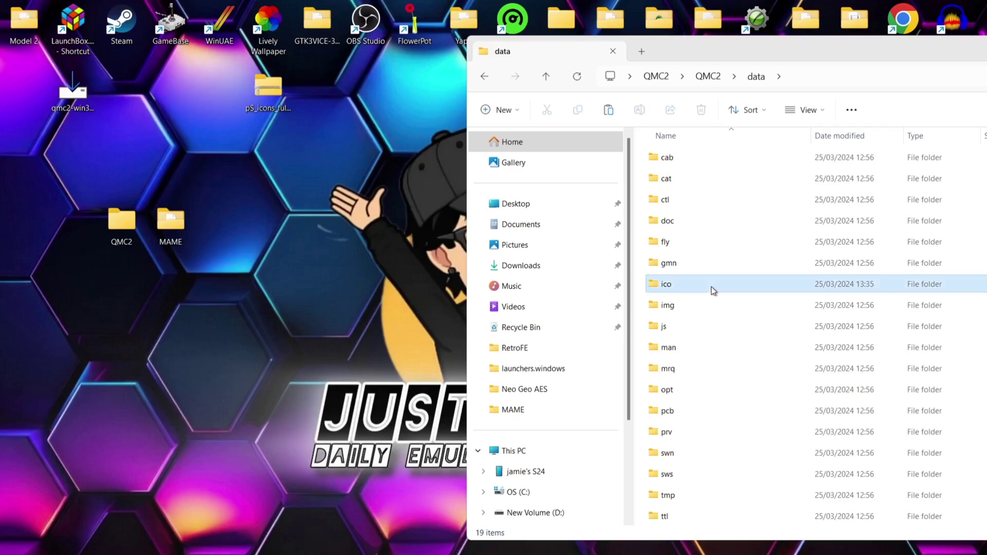
# Copy all contents of the downloaded icons zip, pS_icons_fullset_258.zip, into QMC2's ico folder.
pyautogui.doubleClick(263, 85)
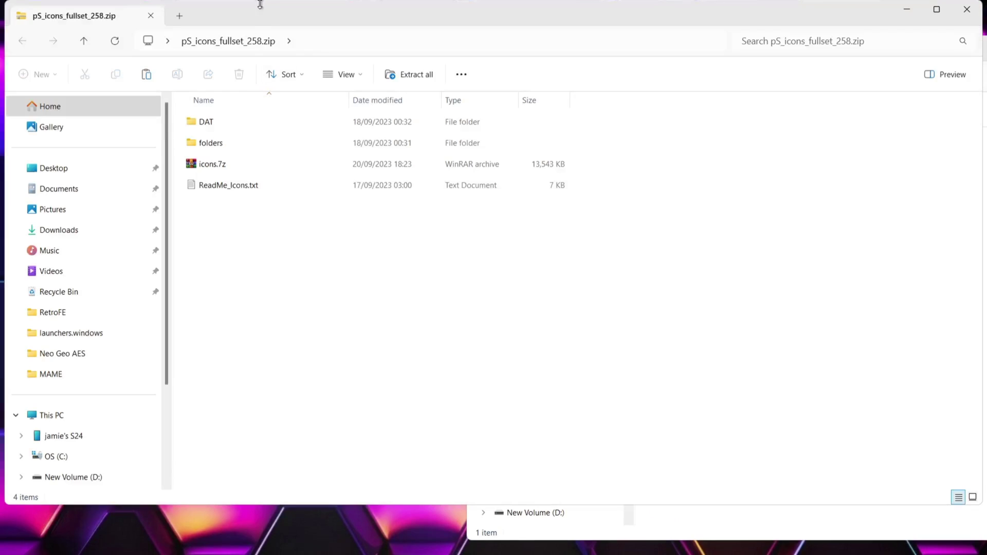
pyautogui.moveTo(257, 9); pyautogui.dragTo(125, 2)
pyautogui.hotkey('ctrl', 'a')
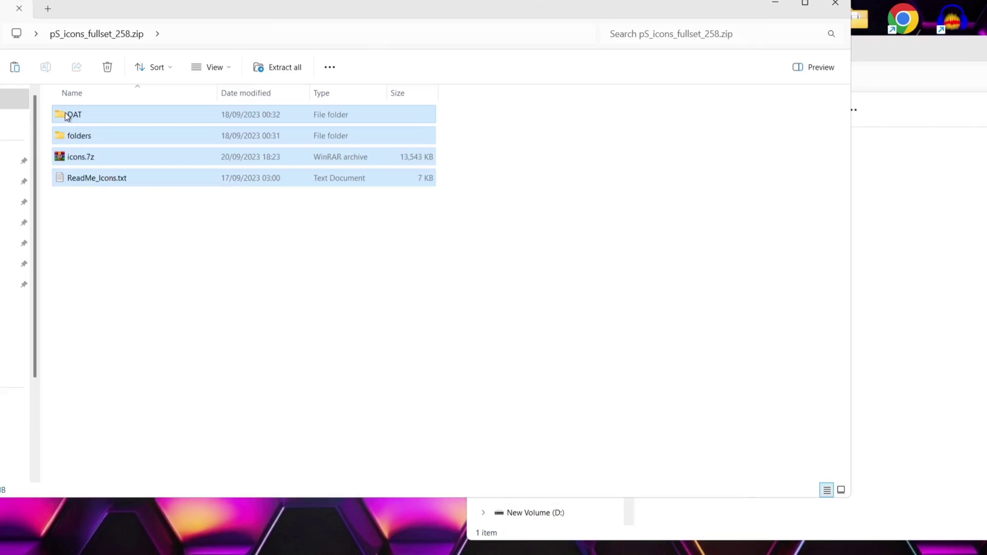
pyautogui.moveTo(65, 113); pyautogui.dragTo(912, 322)
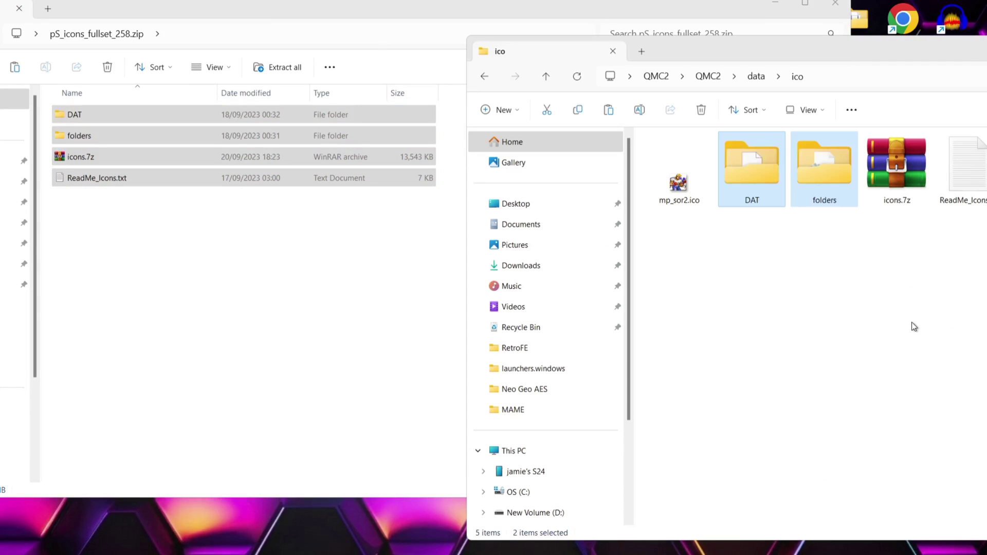
pyautogui.click(913, 327)
# Extract icons.7z directly into the ico folder with WinRAR.
pyautogui.doubleClick(783, 50)
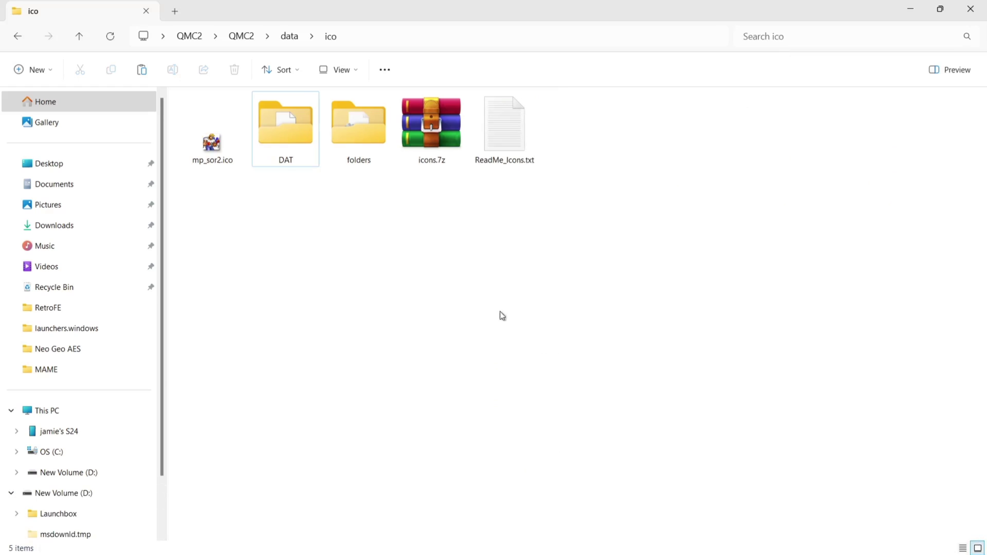
pyautogui.click(435, 135)
pyautogui.rightClick(437, 138)
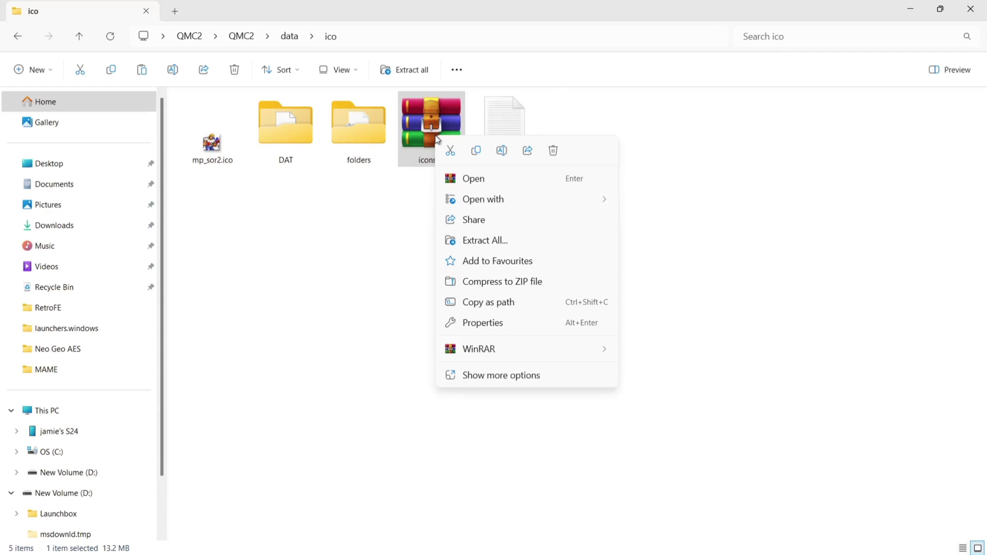
pyautogui.moveTo(496, 350)
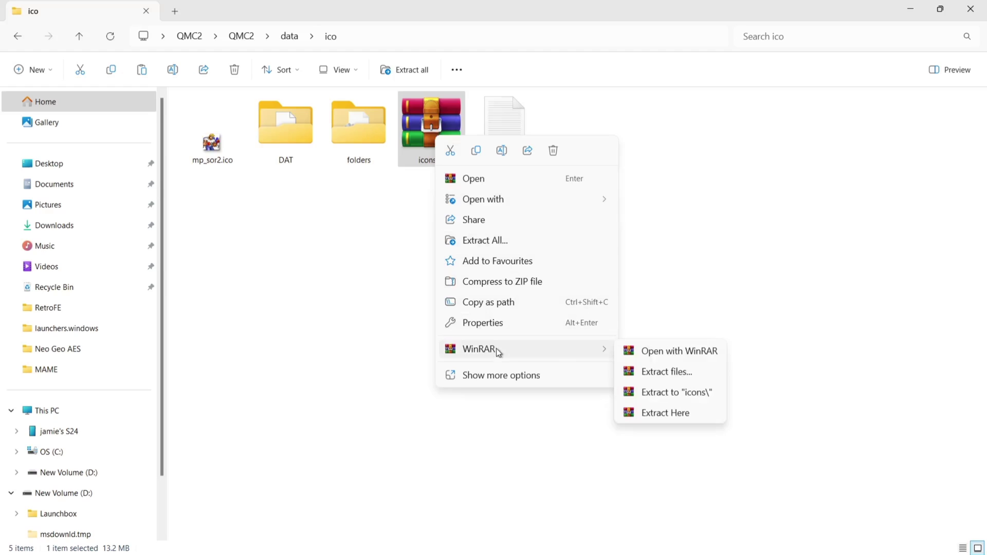
pyautogui.click(675, 413)
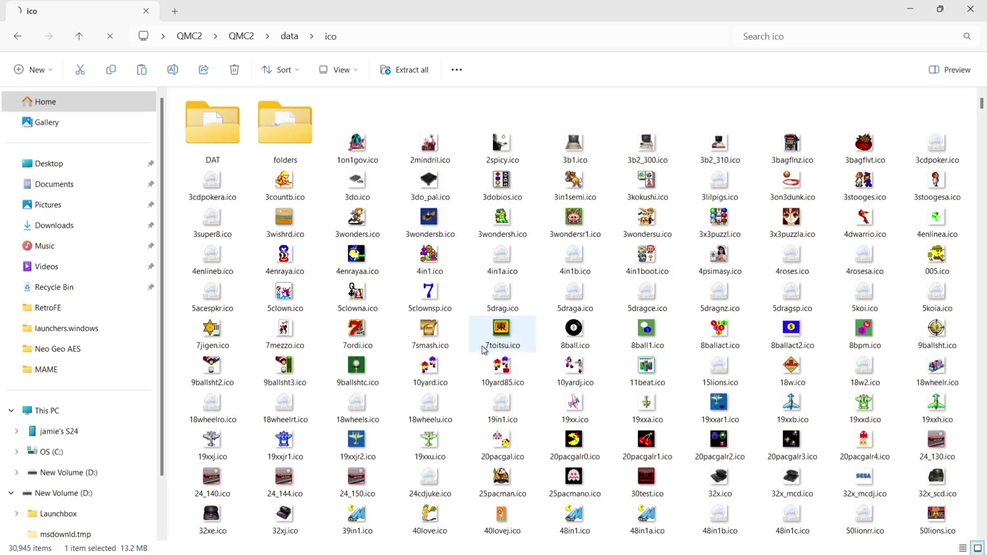
# Return to the main QMC2 program folder and launch qmc2-mame.exe.
pyautogui.click(17, 37)
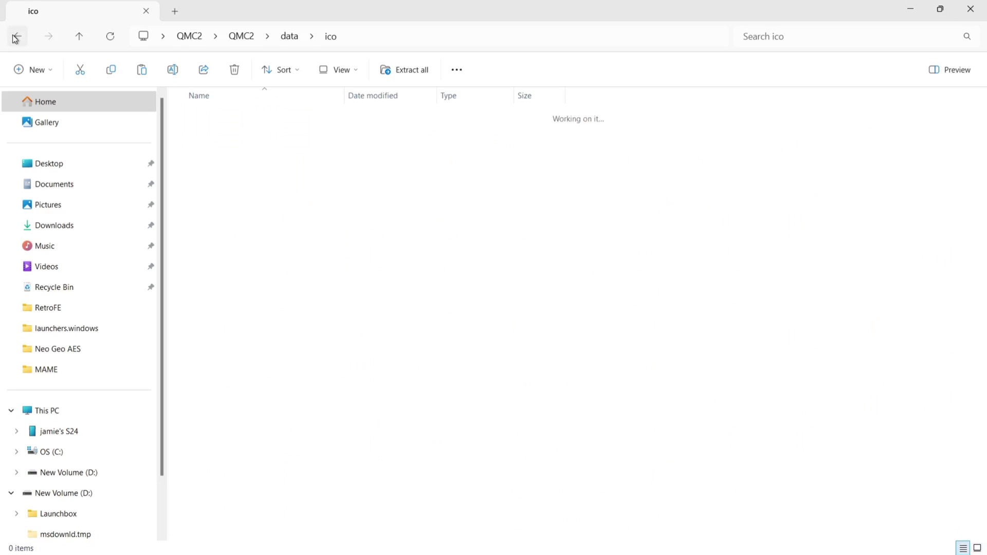
pyautogui.click(16, 36)
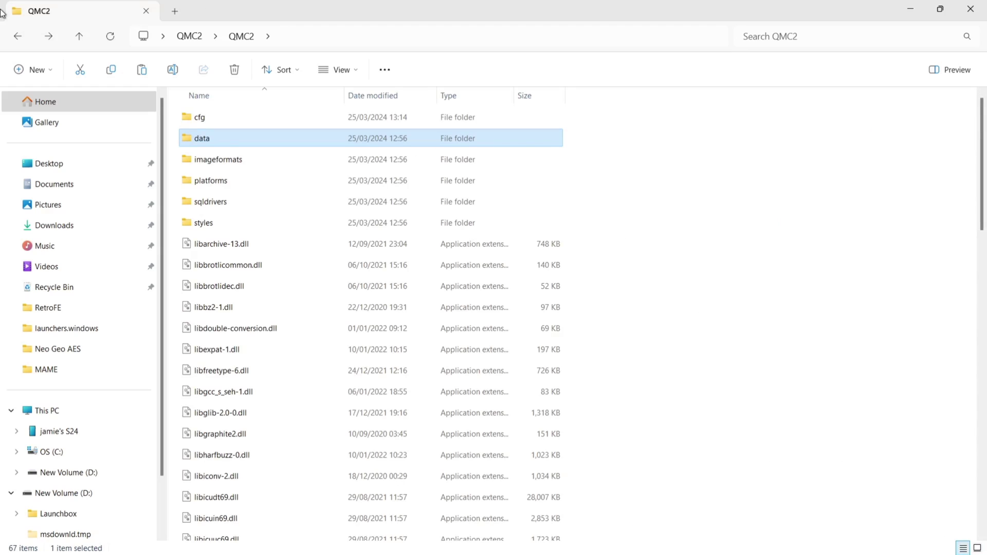
pyautogui.moveTo(984, 146); pyautogui.dragTo(985, 315)
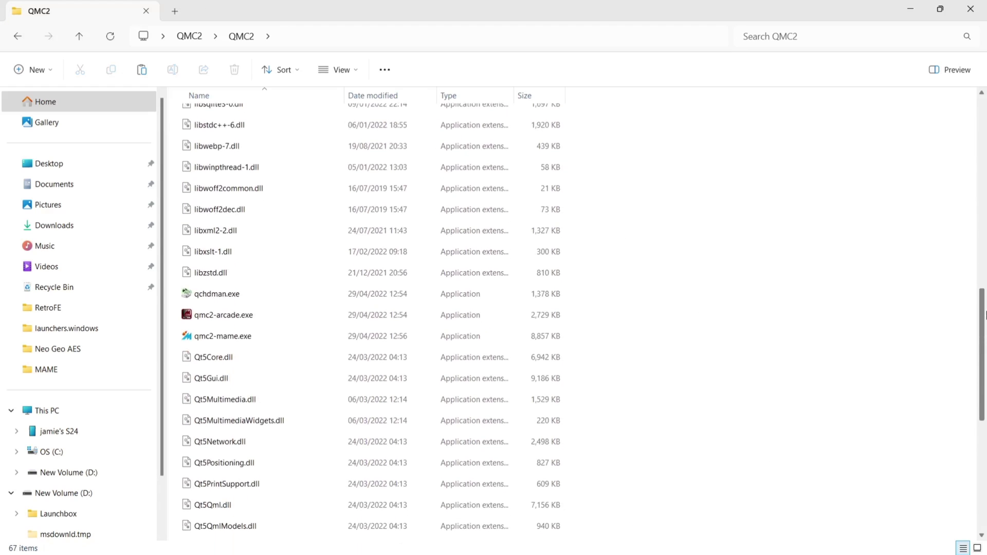
pyautogui.doubleClick(295, 336)
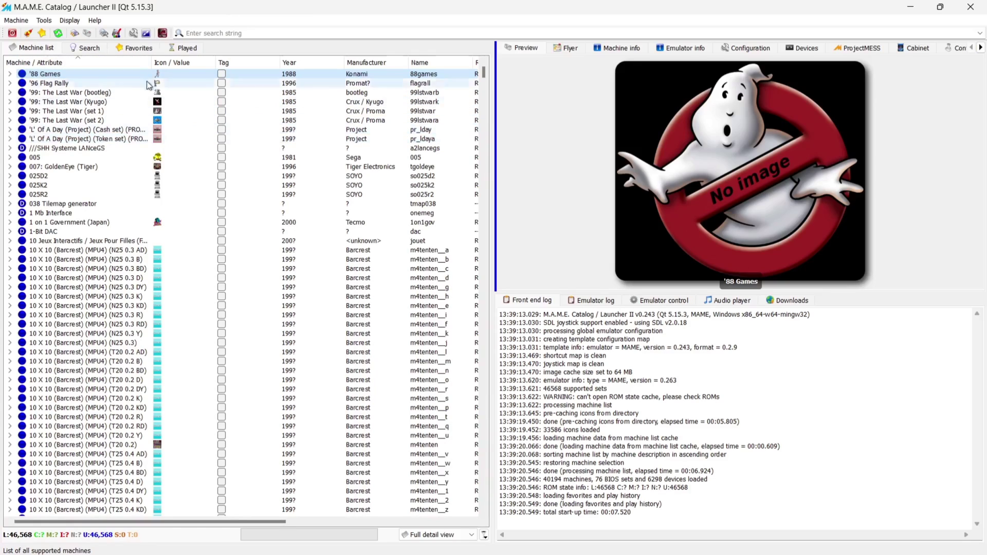
# Review the icon, cabinet and other artwork directory paths in the front end's file options, and close the options.
pyautogui.click(134, 33)
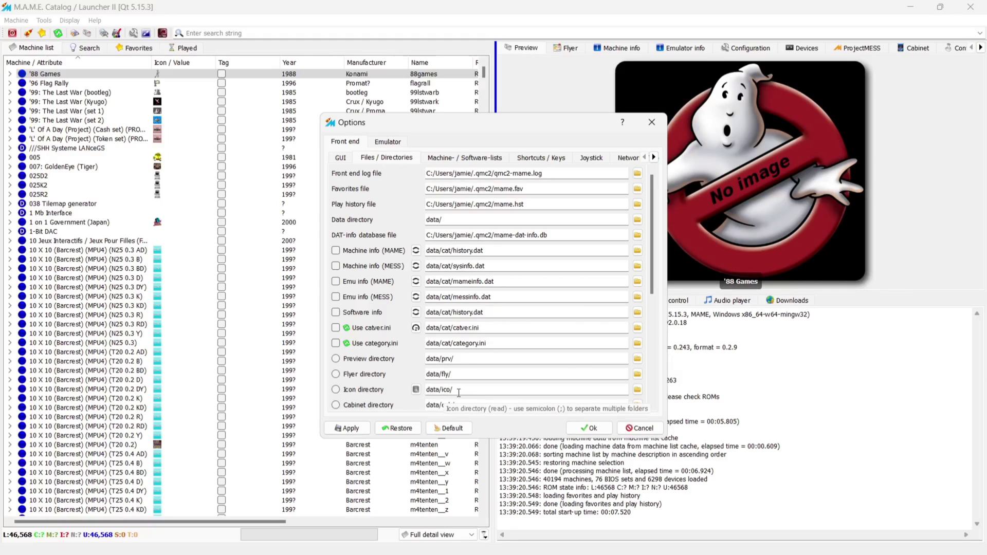
pyautogui.click(500, 385)
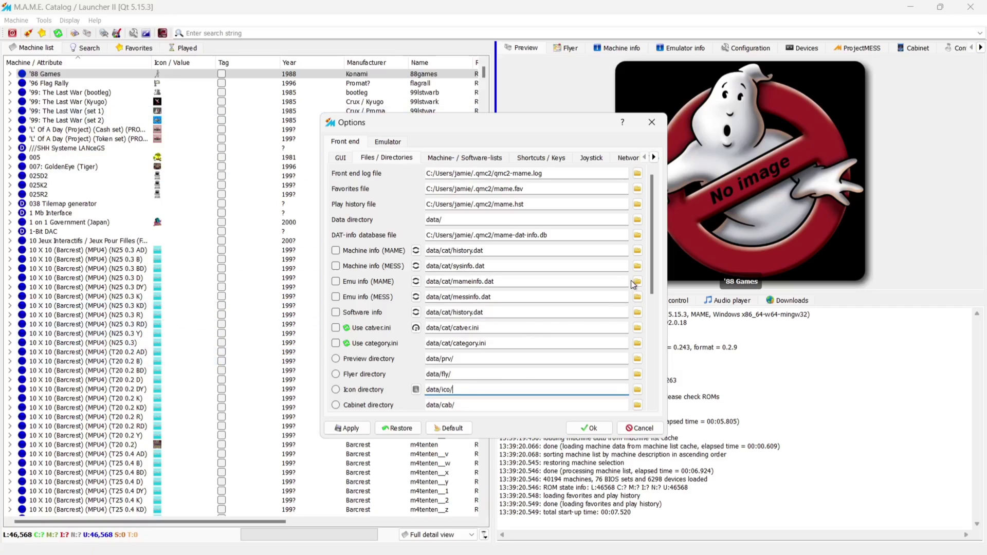
pyautogui.moveTo(650, 266); pyautogui.dragTo(661, 311)
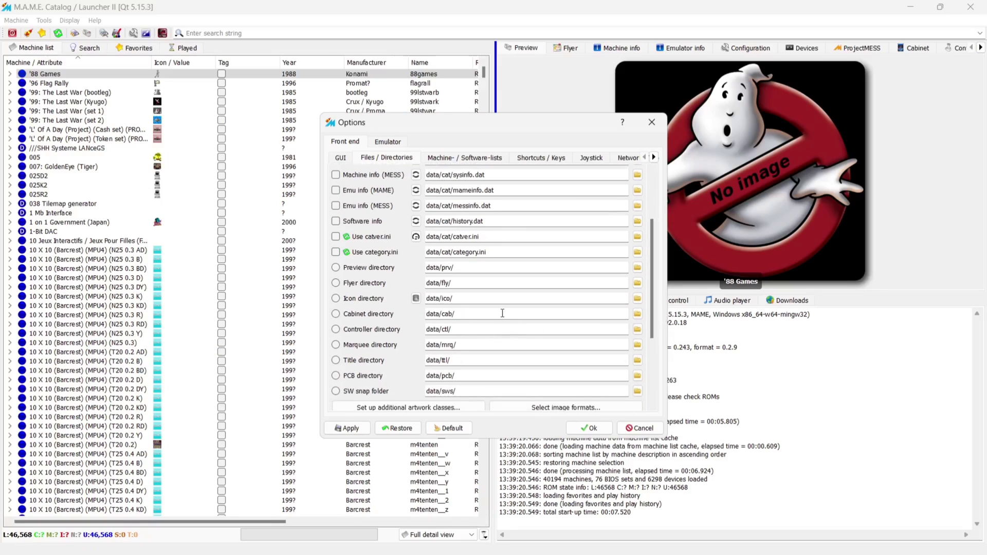
pyautogui.click(590, 427)
# Switch to the browser and download the Full-Set 0.230_1 pack from the progetto-SNAPS cabinets page.
pyautogui.click(518, 546)
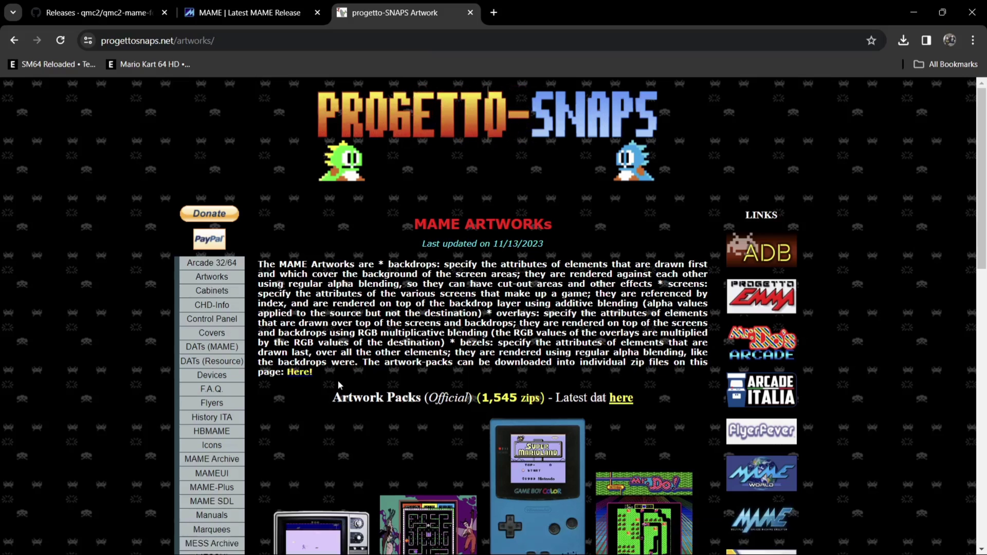
pyautogui.click(219, 290)
pyautogui.scroll(-5, 390, 345)
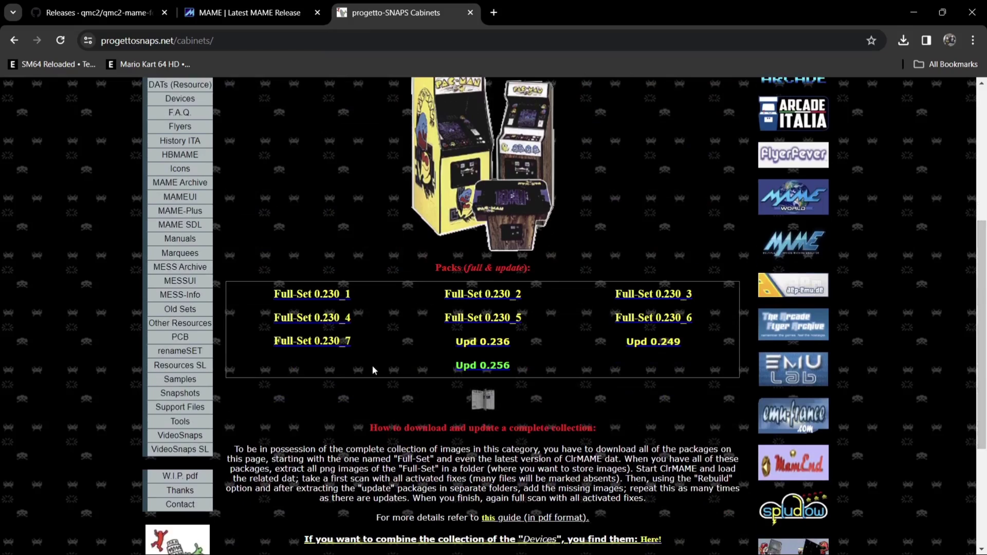
pyautogui.click(335, 297)
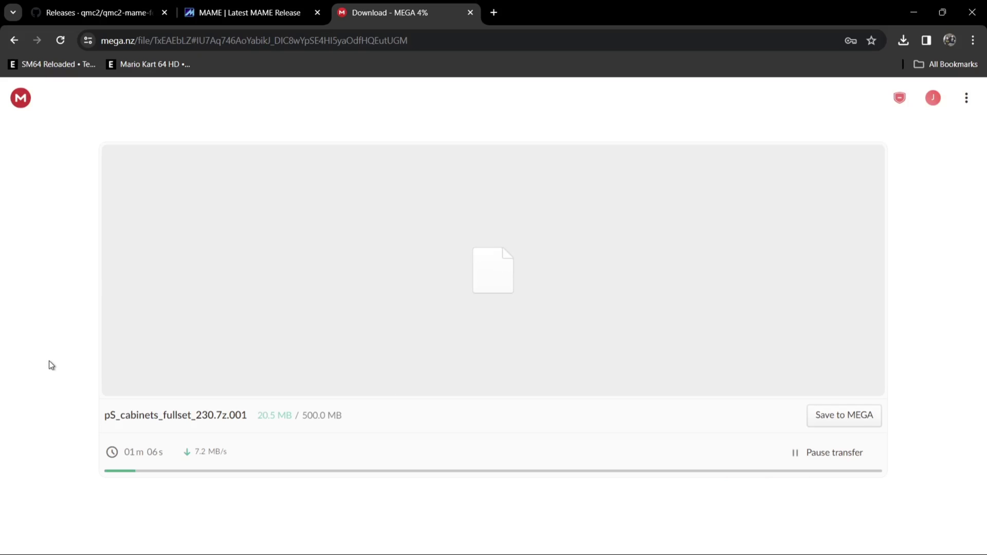
# Download the remaining cabinets packs, Full-Set 0.230_2 through Full-Set 0.230_7, from their MEGA pages.
pyautogui.hotkey('alt', 'Left')
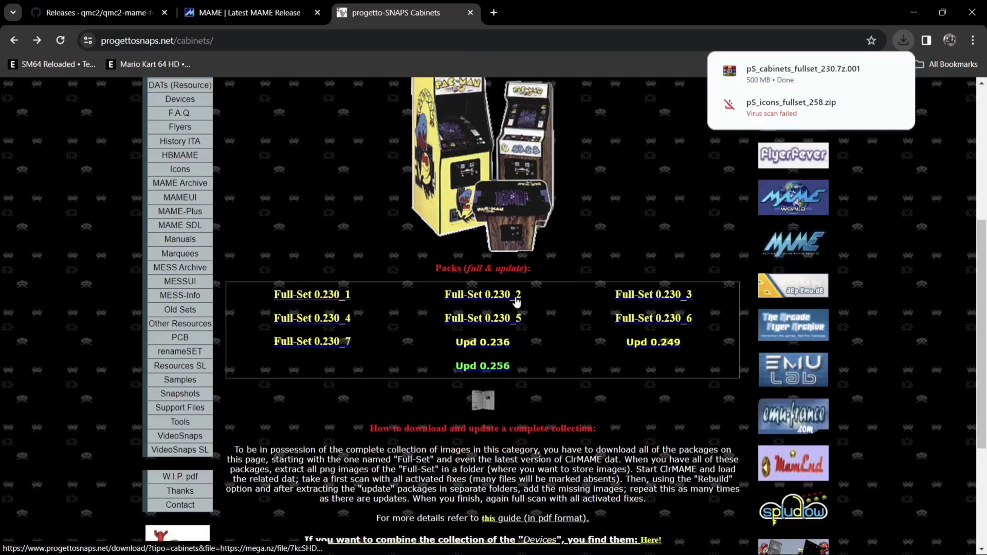
pyautogui.click(517, 301)
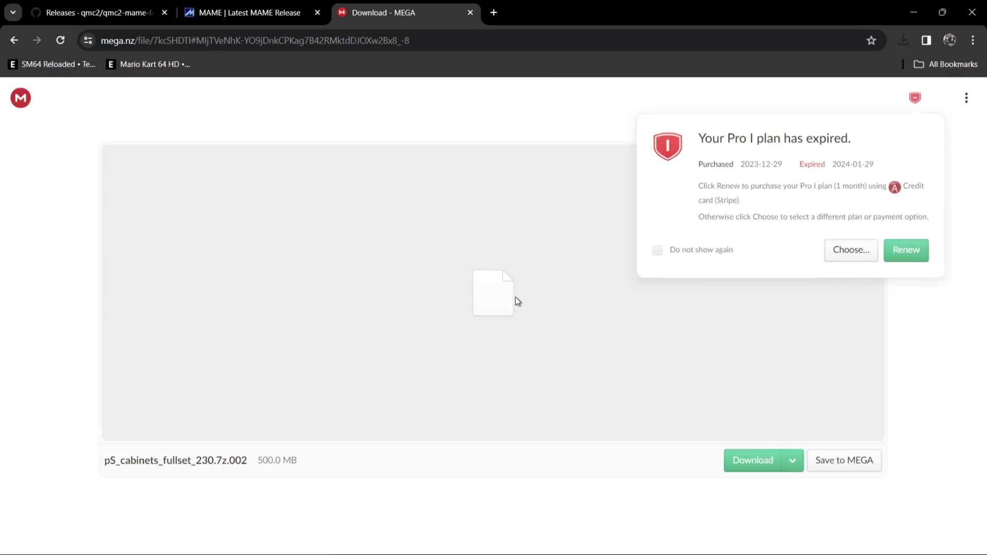
pyautogui.click(903, 41)
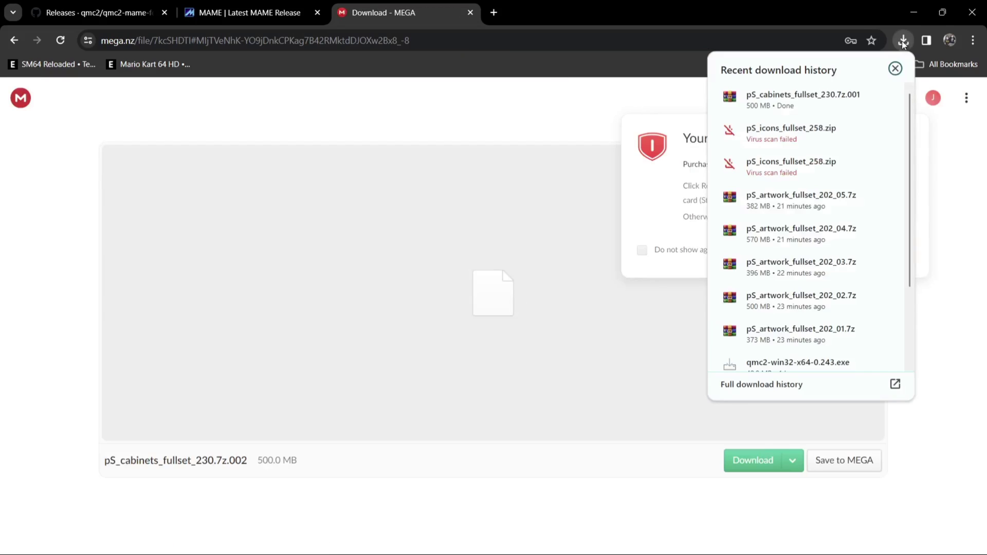
pyautogui.click(940, 370)
pyautogui.click(758, 460)
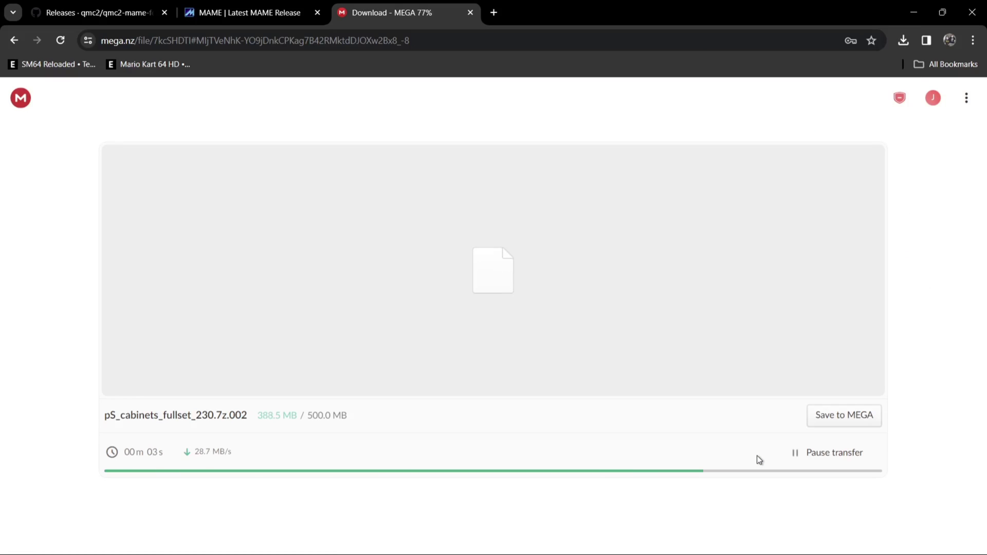
pyautogui.click(14, 41)
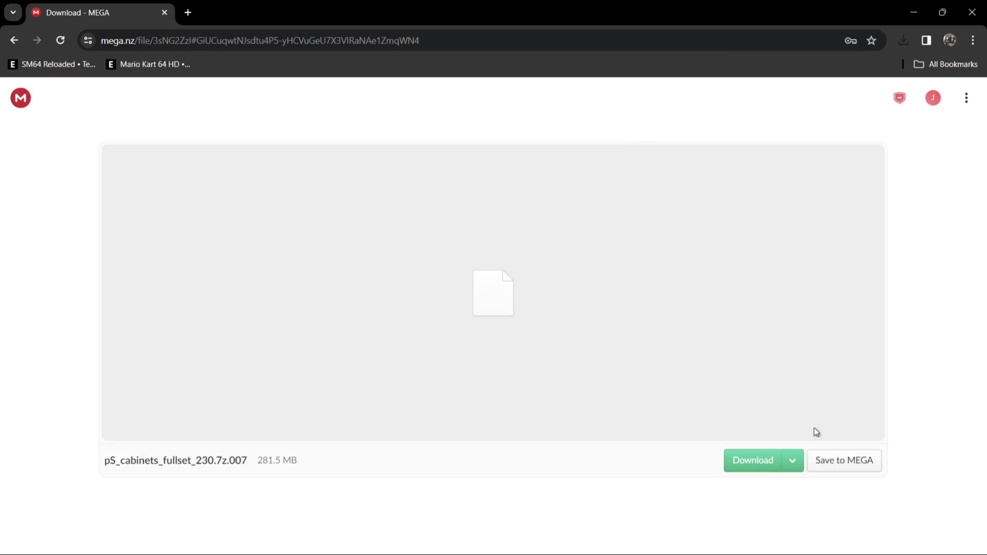
pyautogui.click(753, 460)
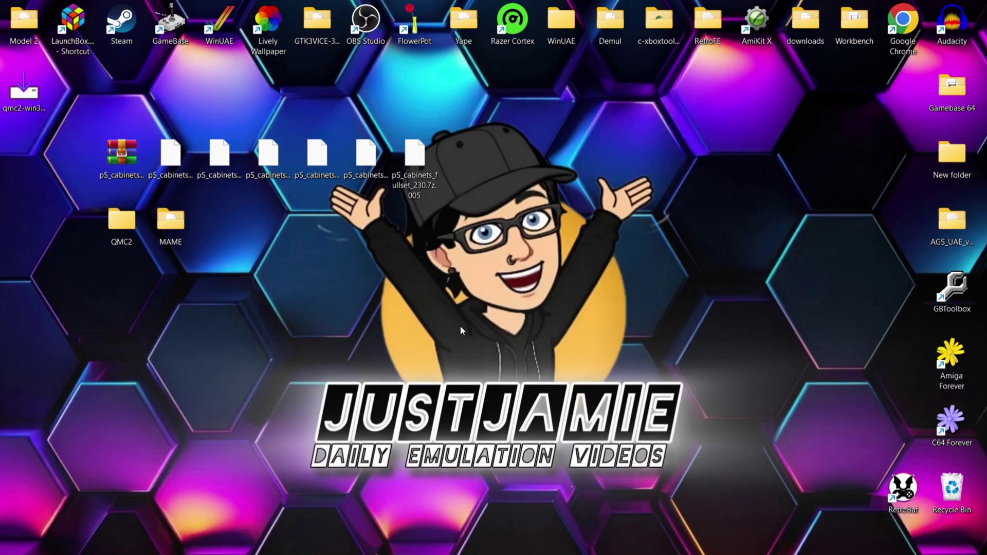
# Open the cab folder inside QMC2's data folder and move all the pS_cabinets_fullset_230 archive parts from the desktop into it.
pyautogui.doubleClick(123, 222)
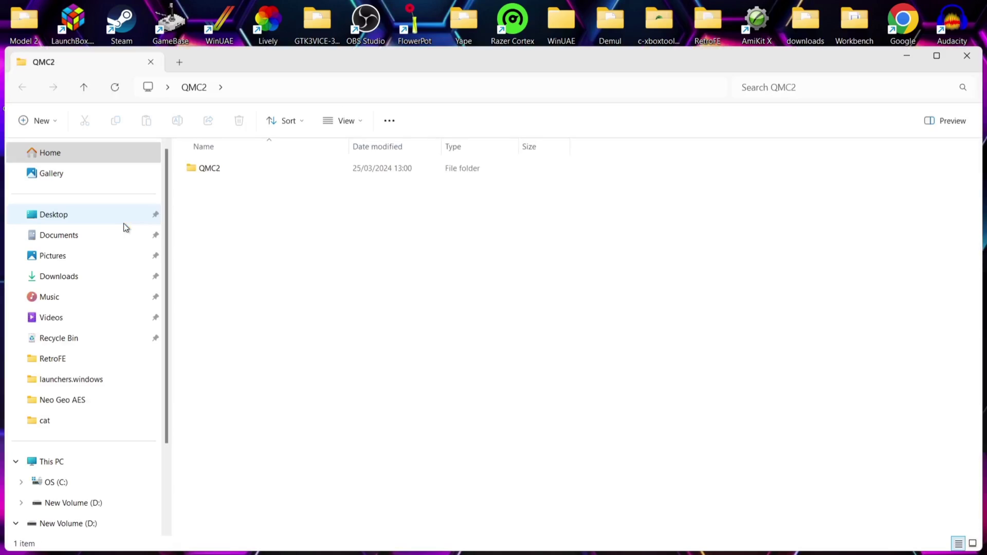
pyautogui.doubleClick(226, 172)
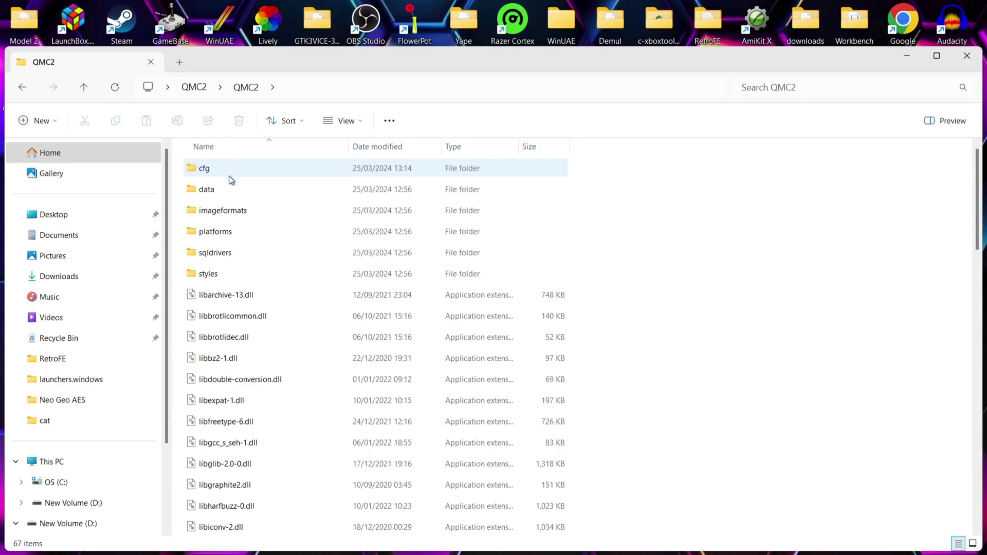
pyautogui.doubleClick(229, 185)
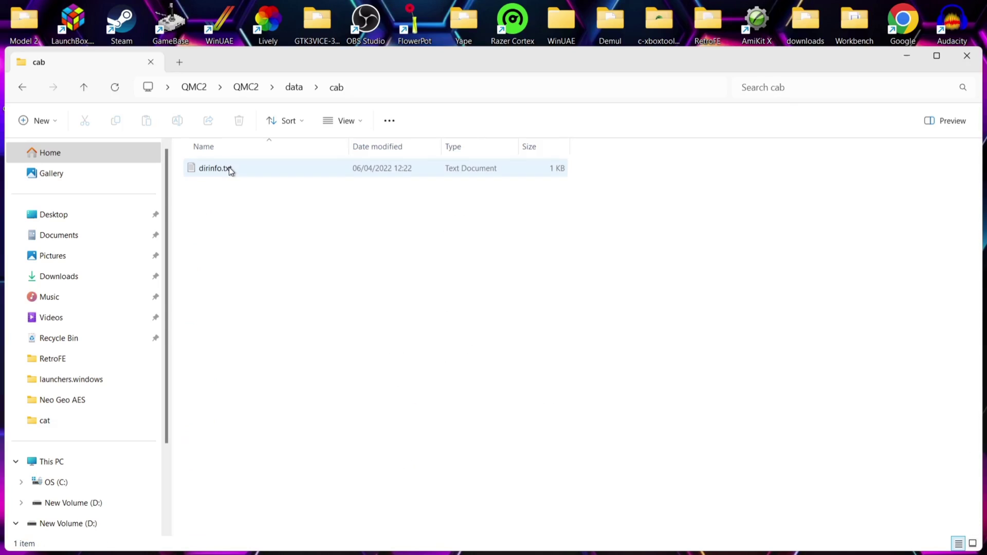
pyautogui.moveTo(259, 58); pyautogui.dragTo(693, 80)
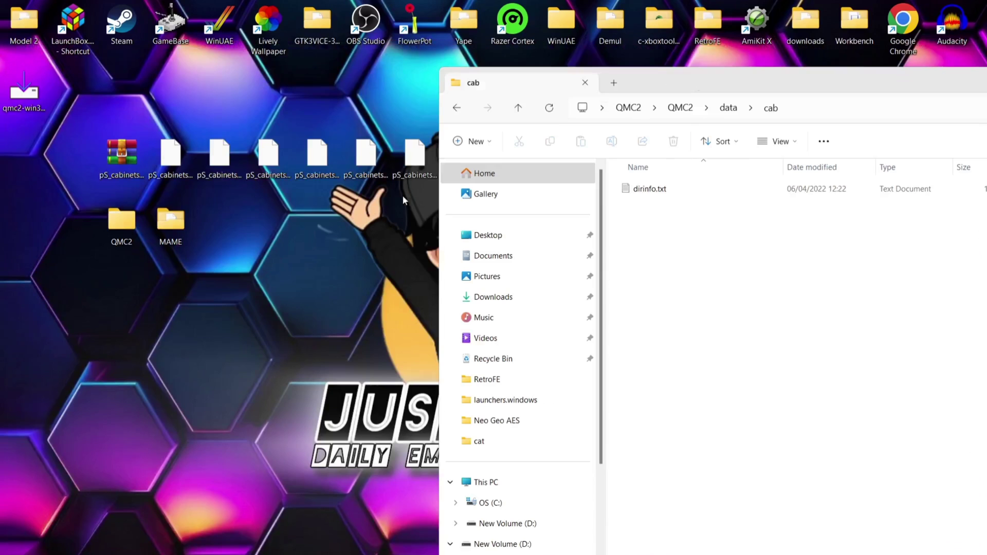
pyautogui.moveTo(425, 200); pyautogui.dragTo(697, 287)
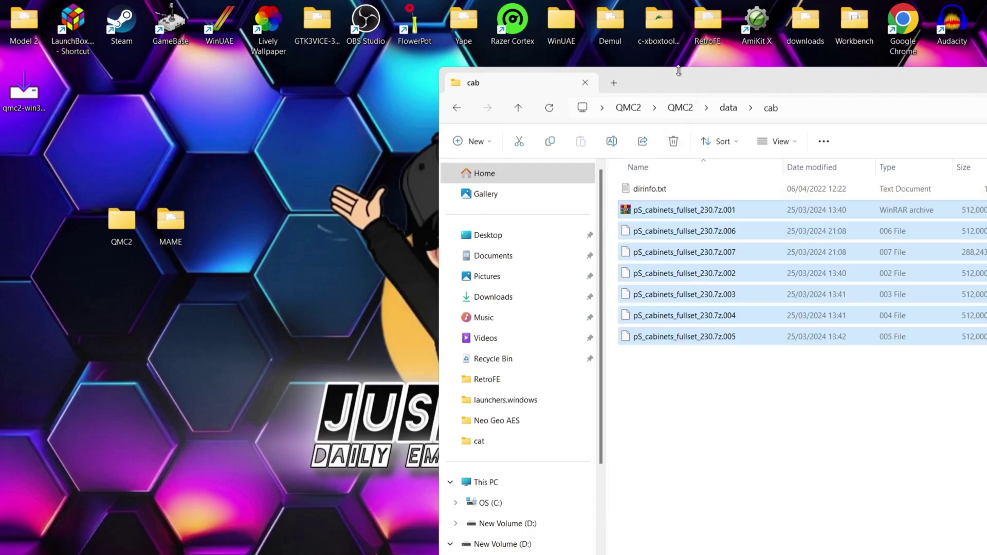
# Extract pS_cabinets_fullset_230.7z.001 directly into the cab folder with WinRAR.
pyautogui.doubleClick(679, 70)
pyautogui.click(346, 325)
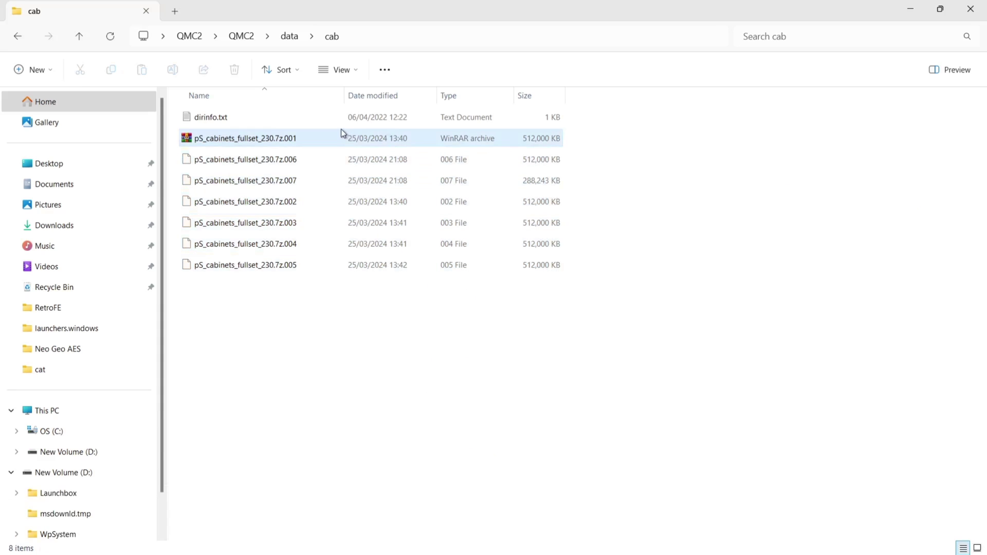
pyautogui.click(203, 145)
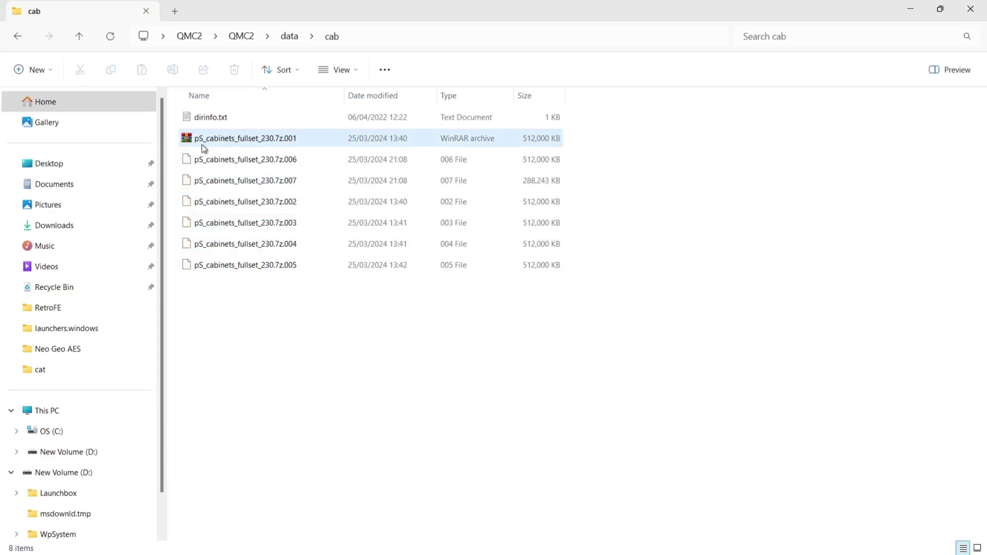
pyautogui.rightClick(254, 143)
pyautogui.moveTo(297, 211)
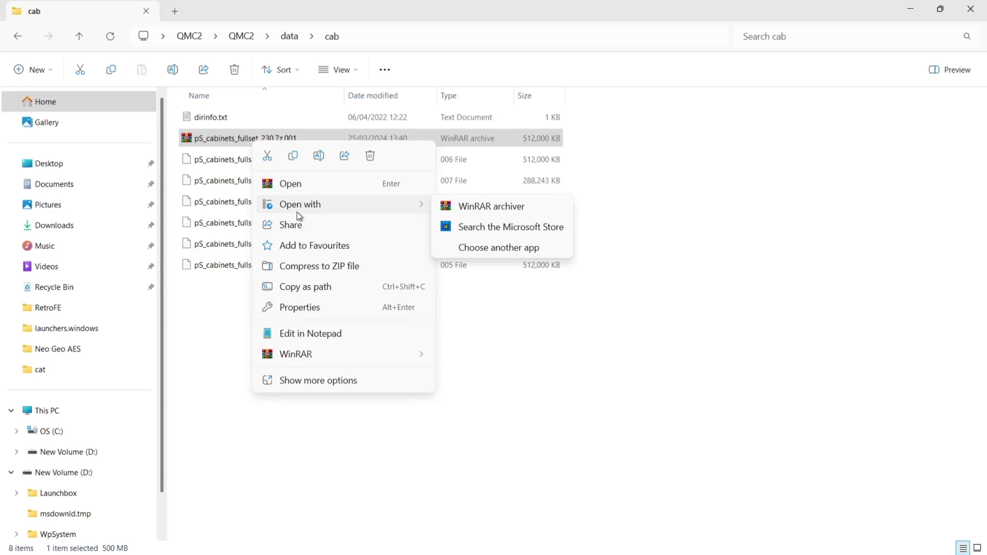
pyautogui.moveTo(308, 356)
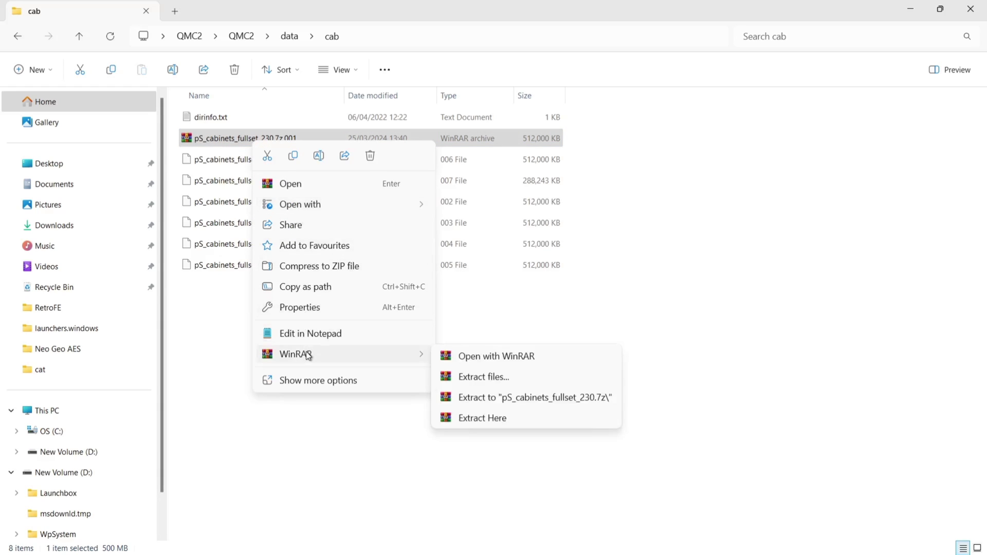
pyautogui.click(500, 418)
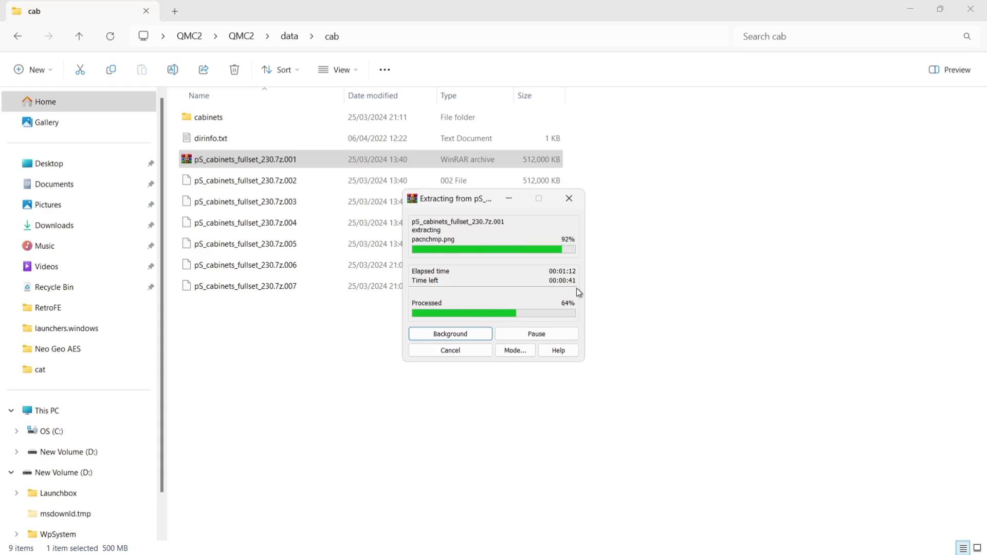
# Copy all the PNG images from the extracted cabinets folder into the parent cab folder.
pyautogui.doubleClick(252, 118)
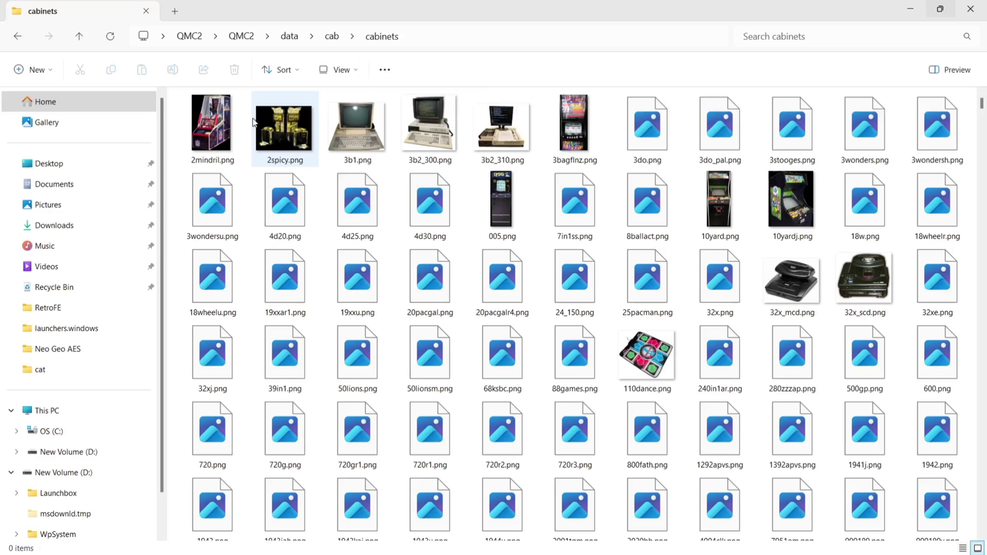
pyautogui.click(519, 125)
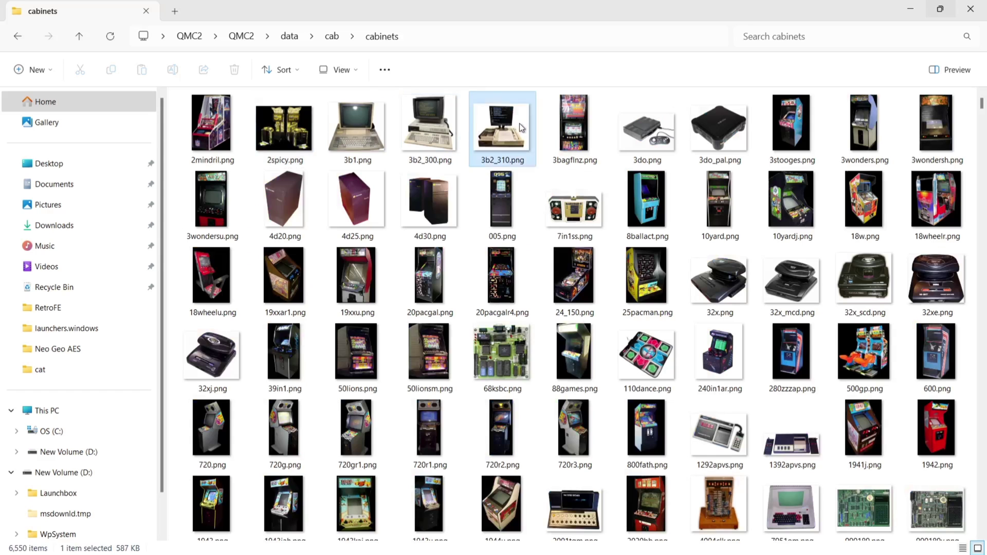
pyautogui.hotkey('ctrl', 'a')
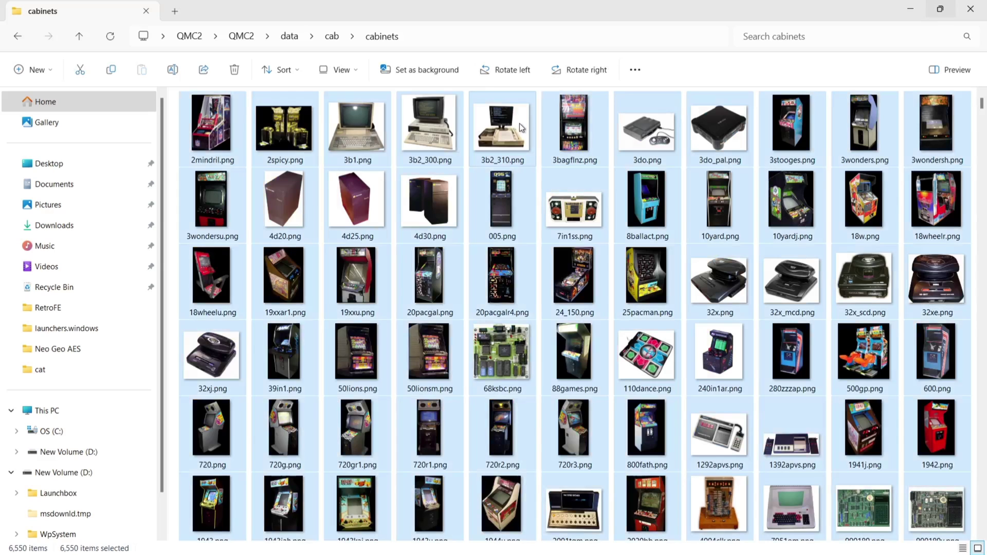
pyautogui.rightClick(520, 123)
pyautogui.click(561, 139)
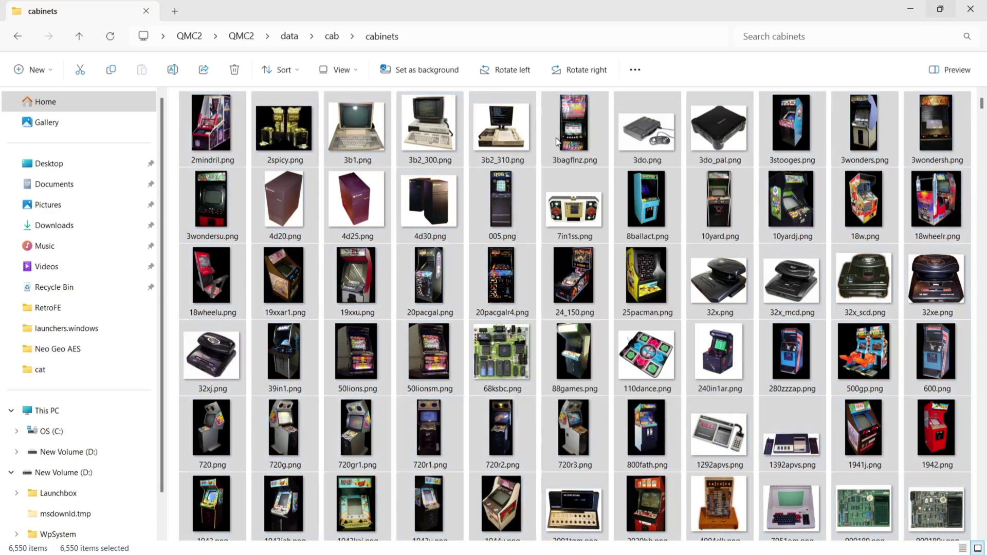
pyautogui.click(14, 39)
pyautogui.click(407, 288)
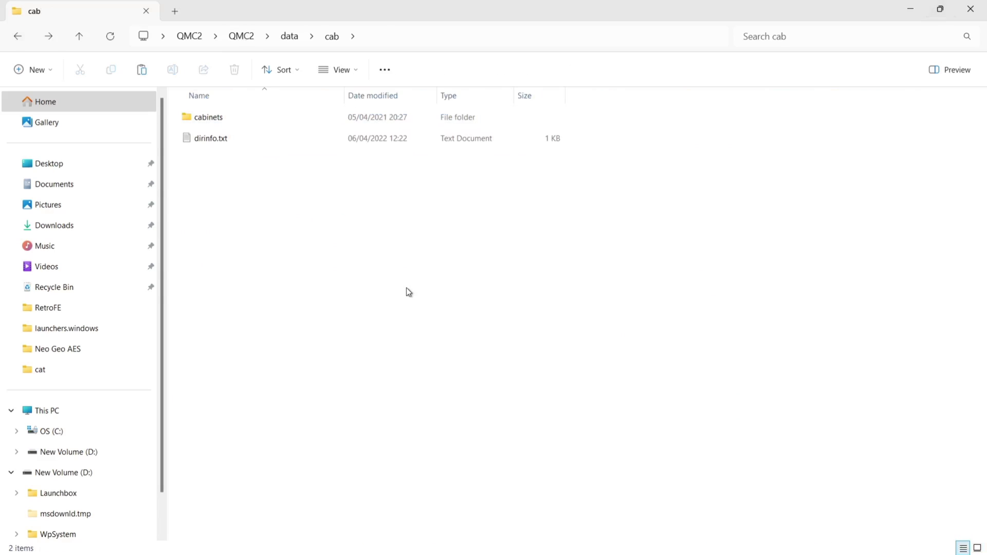
pyautogui.rightClick(406, 288)
pyautogui.click(423, 304)
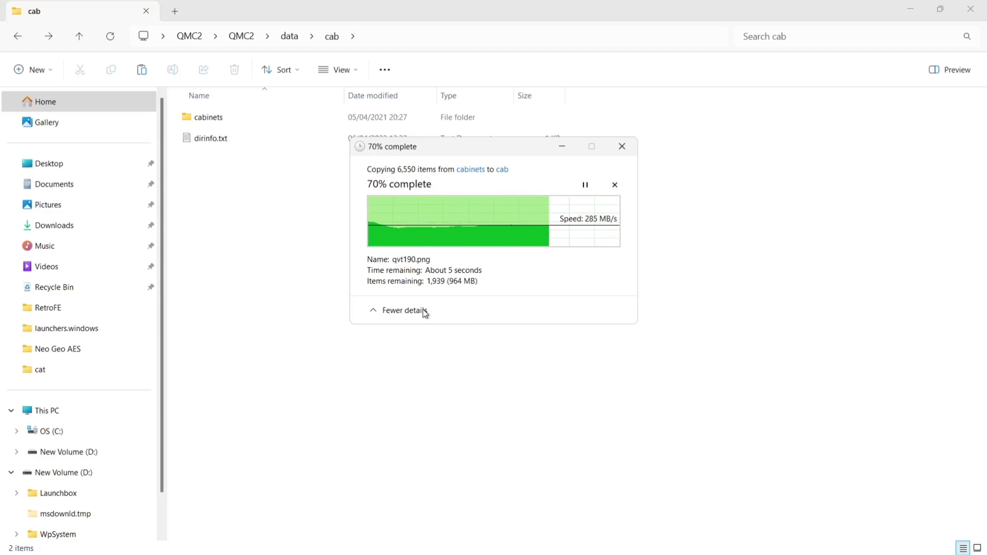
# Delete the redundant cabinets subfolder from the cab folder.
pyautogui.click(221, 119)
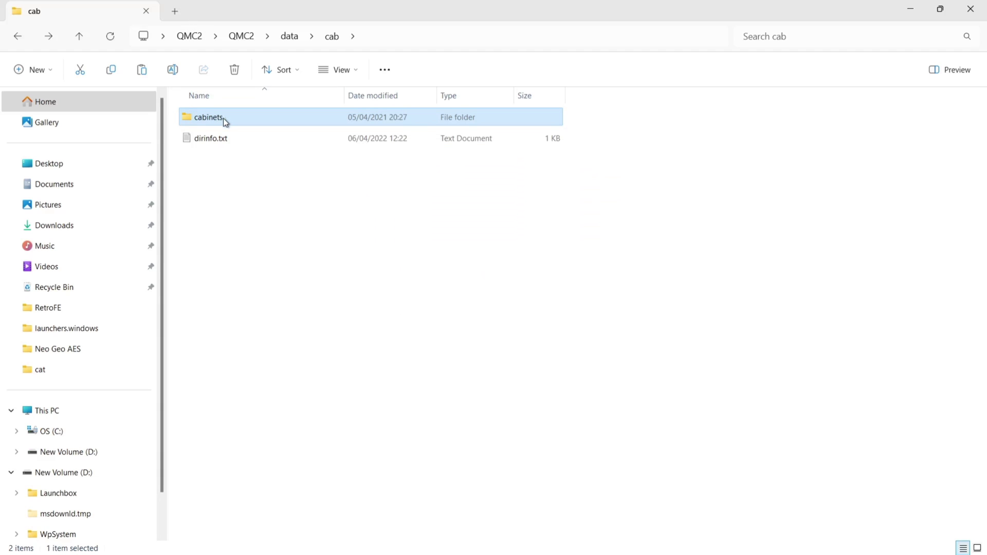
pyautogui.click(19, 37)
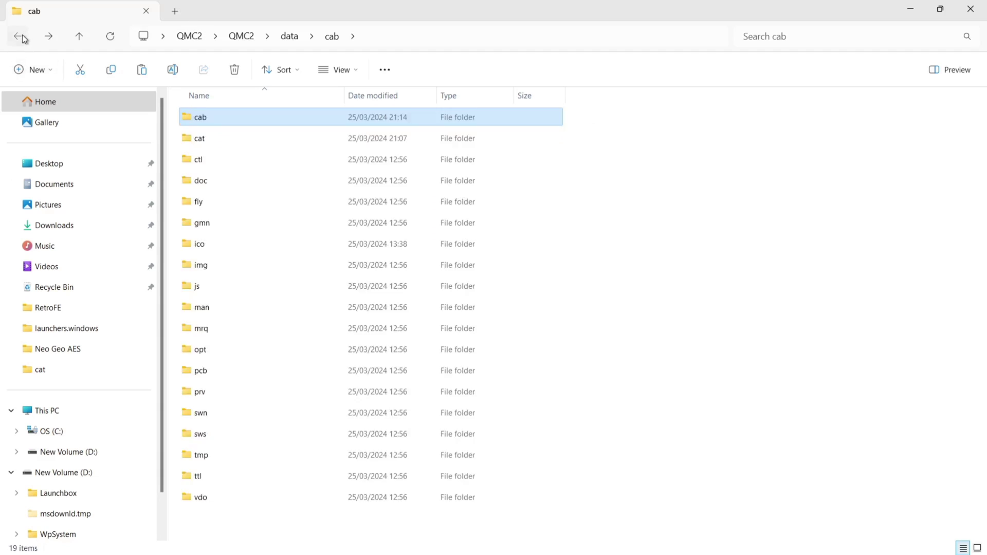
pyautogui.click(50, 37)
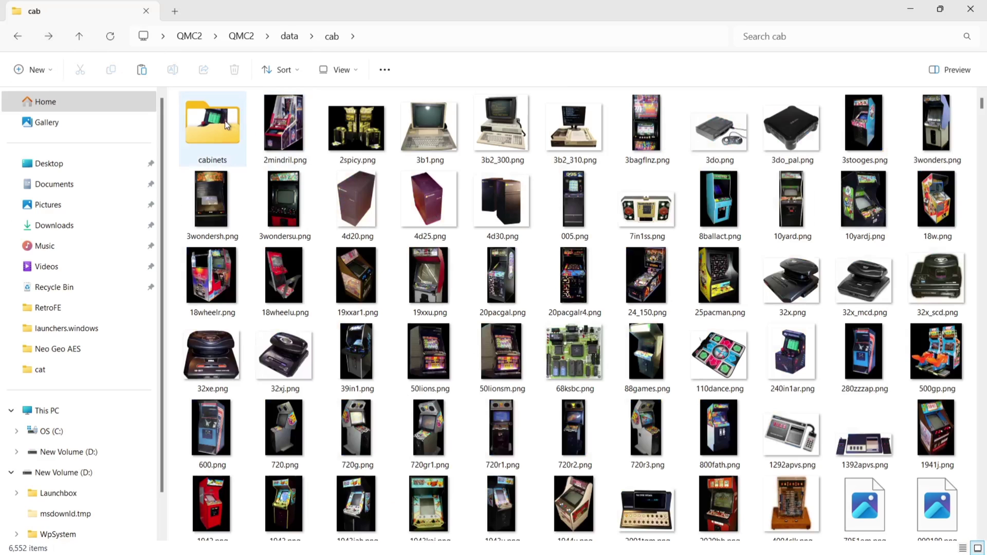
pyautogui.rightClick(224, 121)
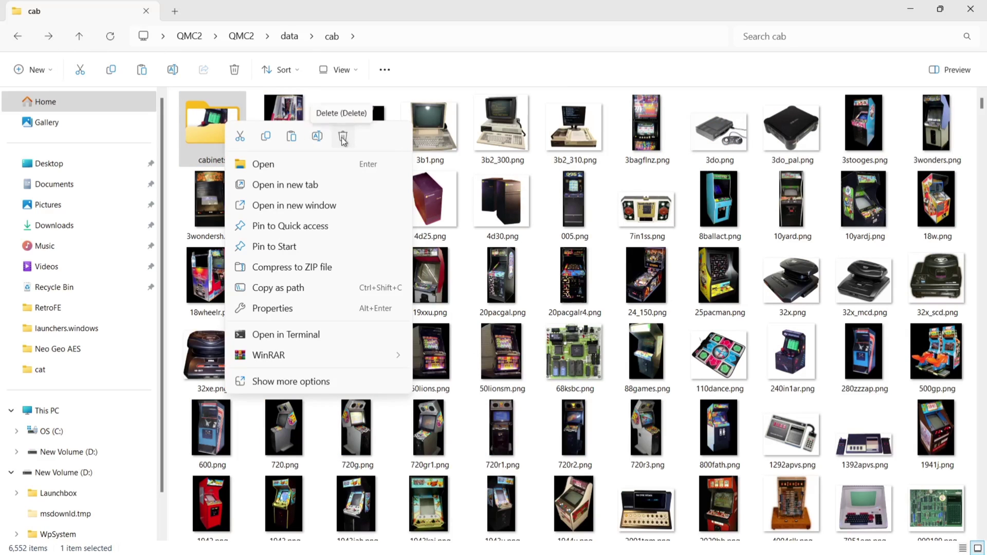
pyautogui.click(224, 133)
pyautogui.press('Delete')
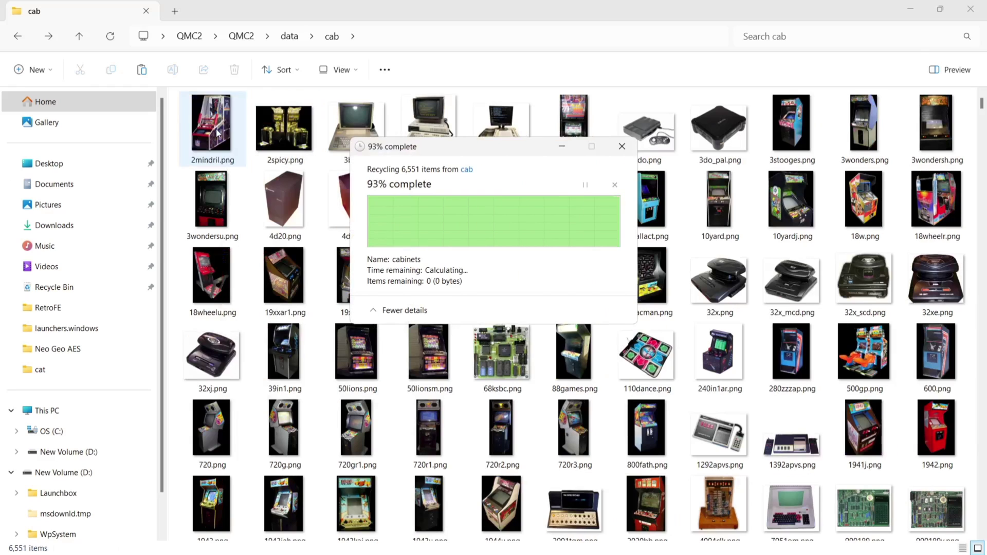
# Go back to the main QMC2 program folder and launch qmc2-mame.exe.
pyautogui.click(17, 37)
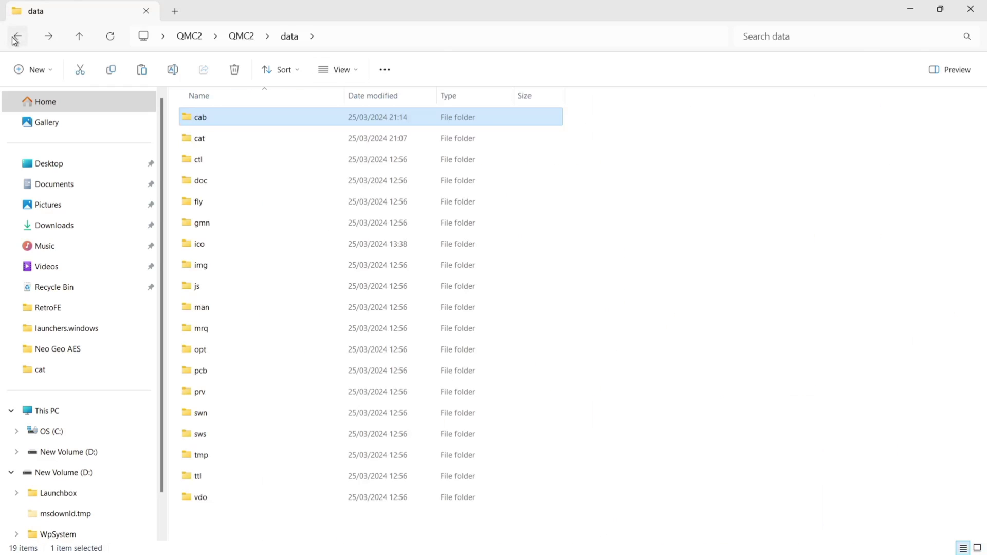
pyautogui.click(16, 38)
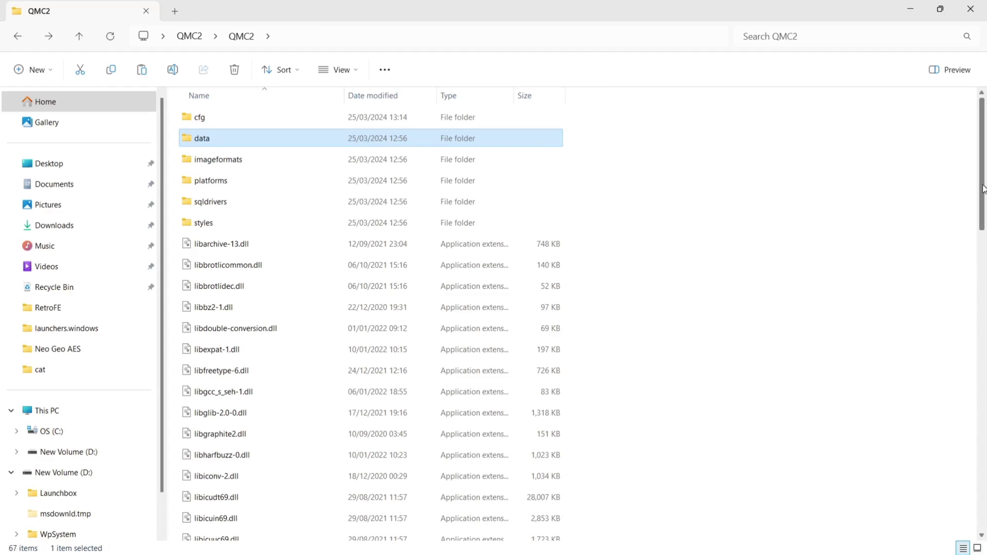
pyautogui.scroll(-10, 983, 189)
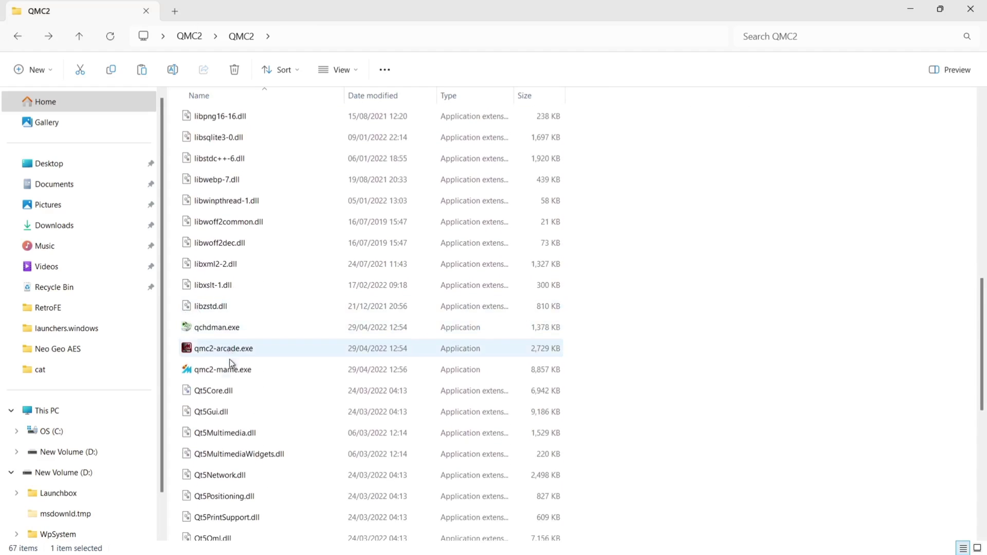
pyautogui.doubleClick(230, 366)
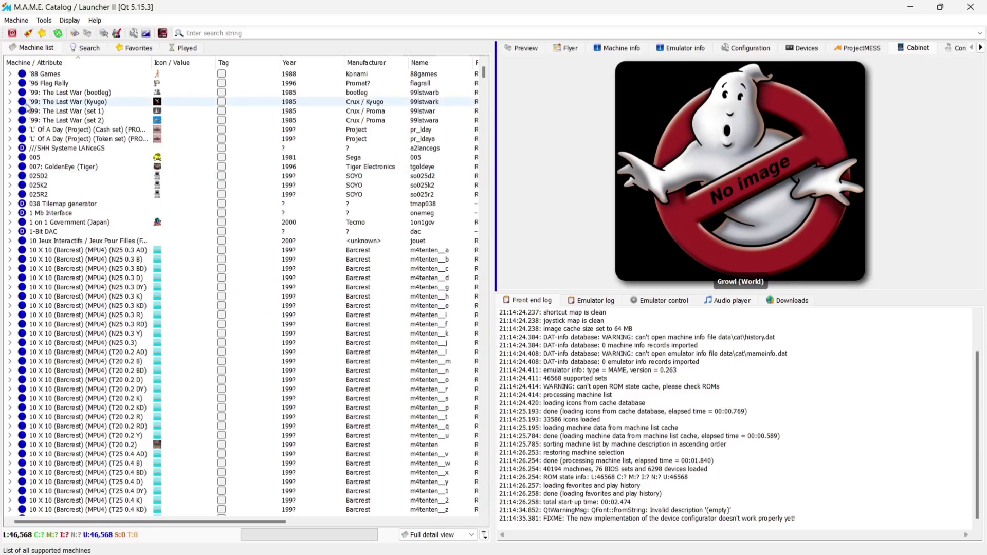
# Check the cabinet artwork of several machines across the list, including Sega Touring Car Championship and Lightning Fighters (US).
pyautogui.click(74, 102)
pyautogui.click(77, 129)
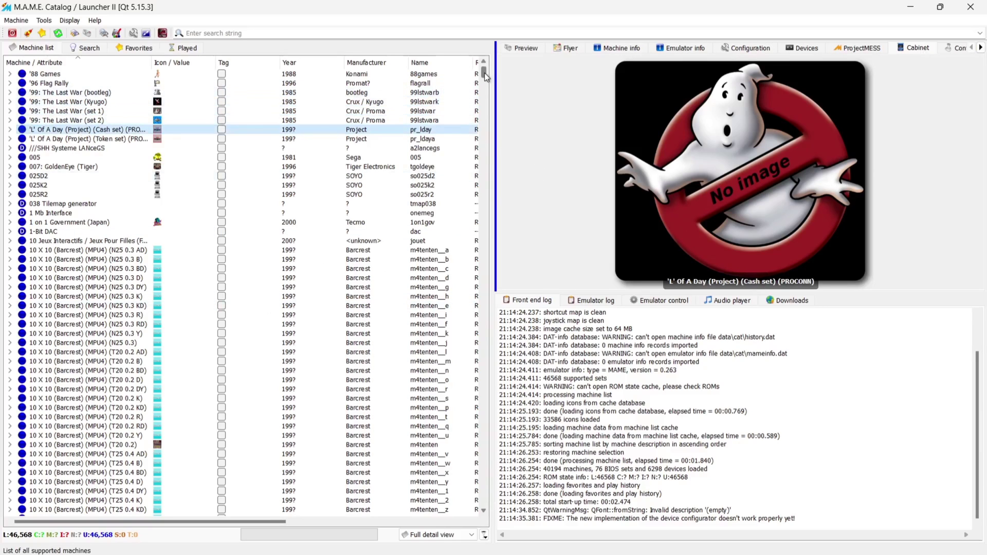
pyautogui.moveTo(485, 76); pyautogui.dragTo(485, 221)
pyautogui.click(78, 280)
pyautogui.click(99, 169)
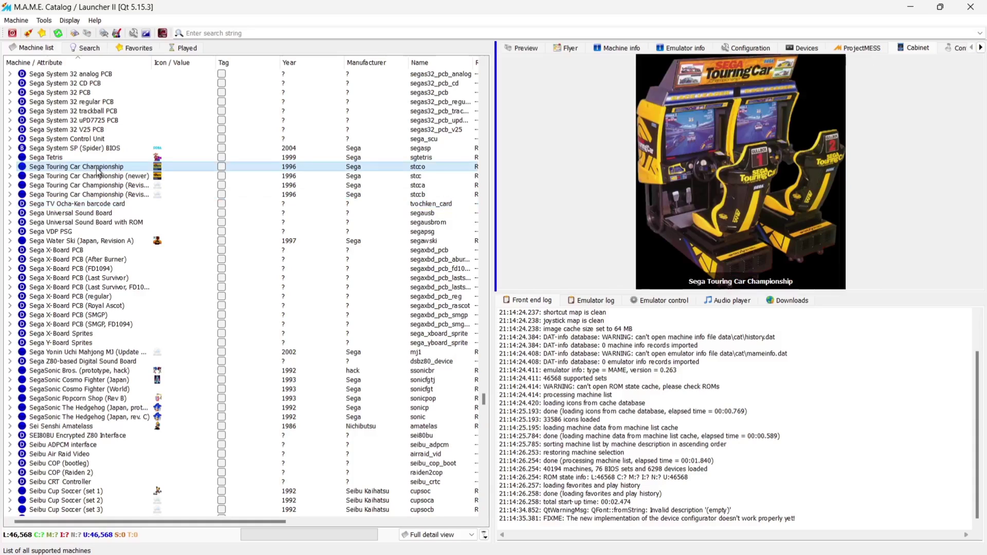
pyautogui.click(99, 176)
pyautogui.click(98, 186)
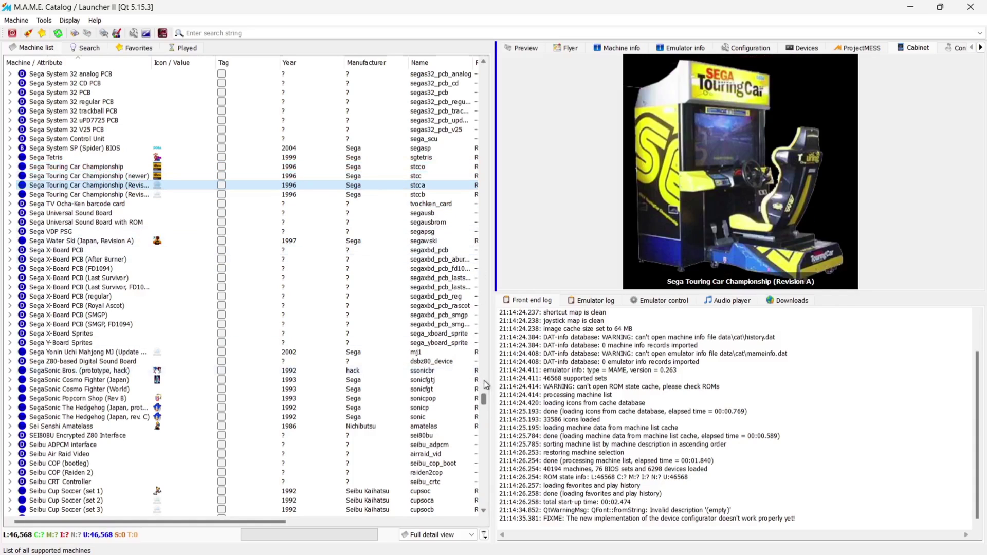
pyautogui.moveTo(484, 401); pyautogui.dragTo(491, 278)
pyautogui.click(77, 353)
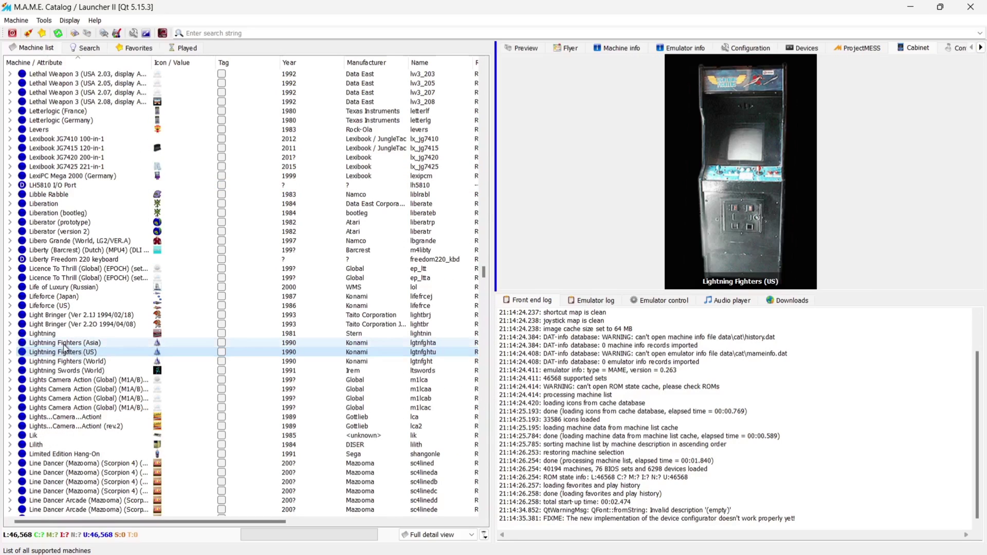
# Check the cabinet artwork for Lightning Fighters (Asia), Lightning Fighters (US) and Lethal Weapon 3 (USA 2.05).
pyautogui.click(119, 343)
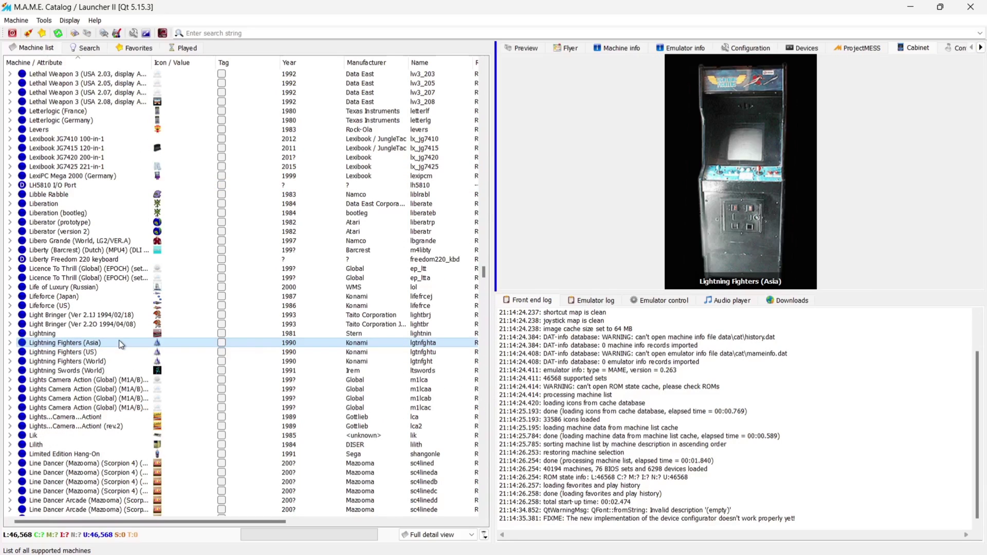
pyautogui.click(118, 353)
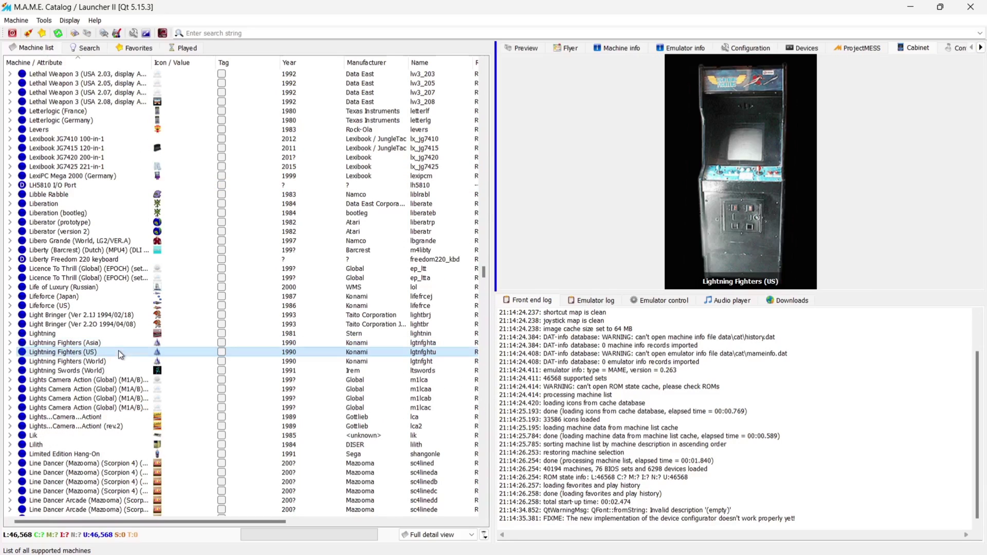
pyautogui.click(68, 85)
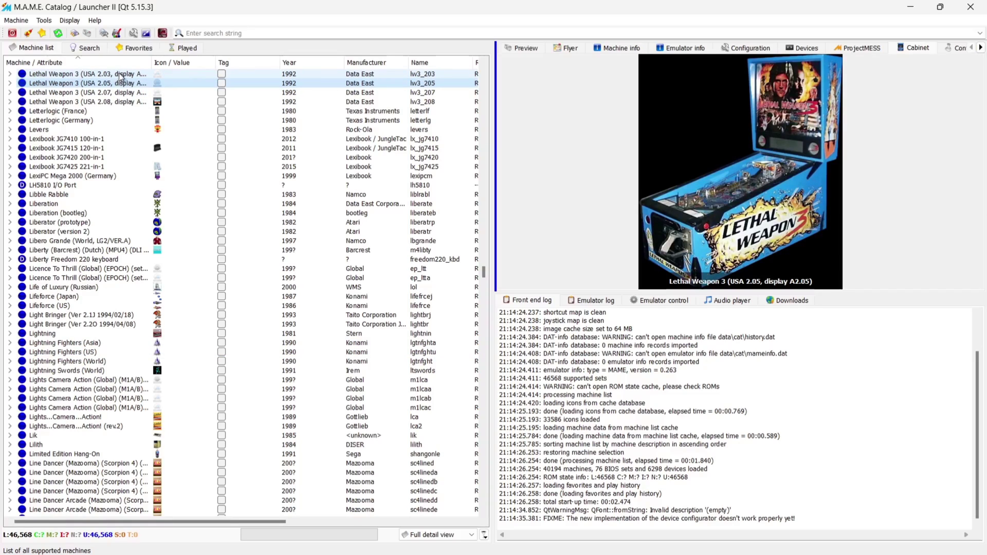
# Review the preview, cabinet and other artwork directory paths in the front end's file and directory options.
pyautogui.click(135, 35)
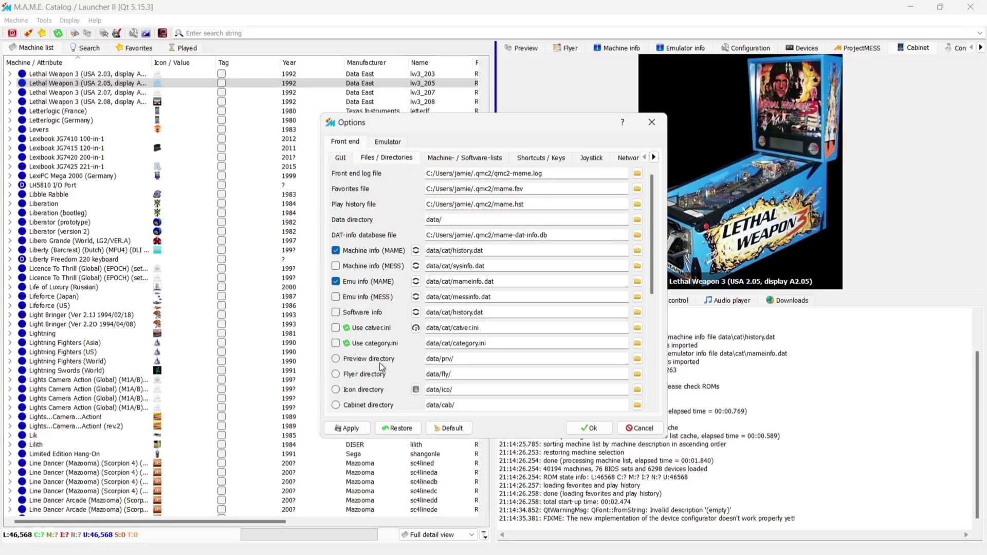
pyautogui.tripleClick(503, 403)
pyautogui.moveTo(653, 265); pyautogui.dragTo(652, 305)
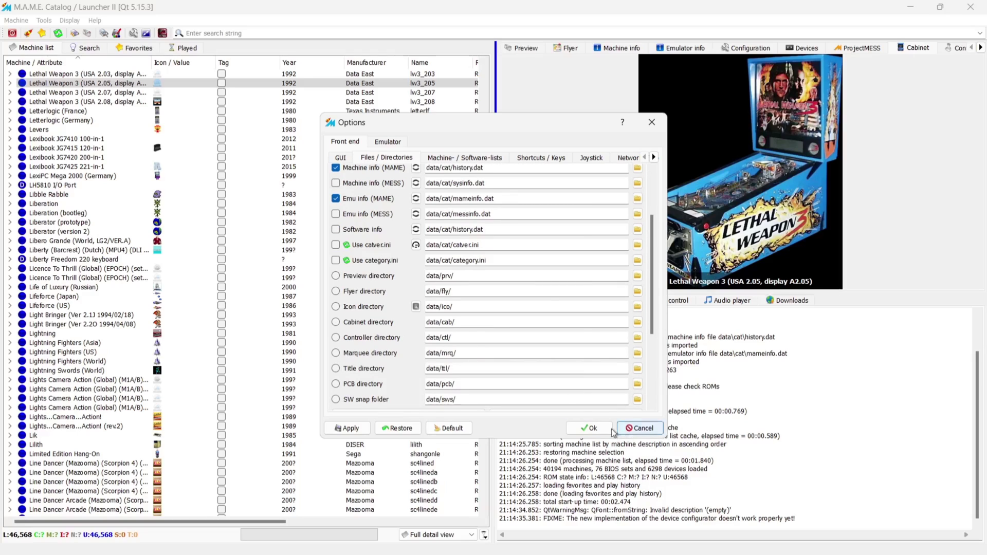
pyautogui.click(592, 428)
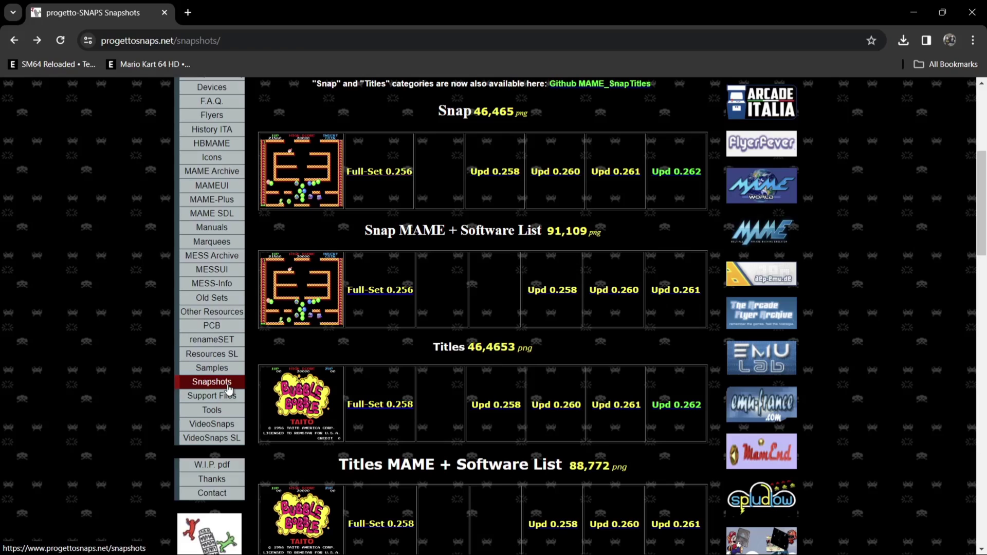
# Open the Snapshots page on progettosnaps.net in the browser and download the Snap Full-Set 0.256 archive.
pyautogui.click(229, 387)
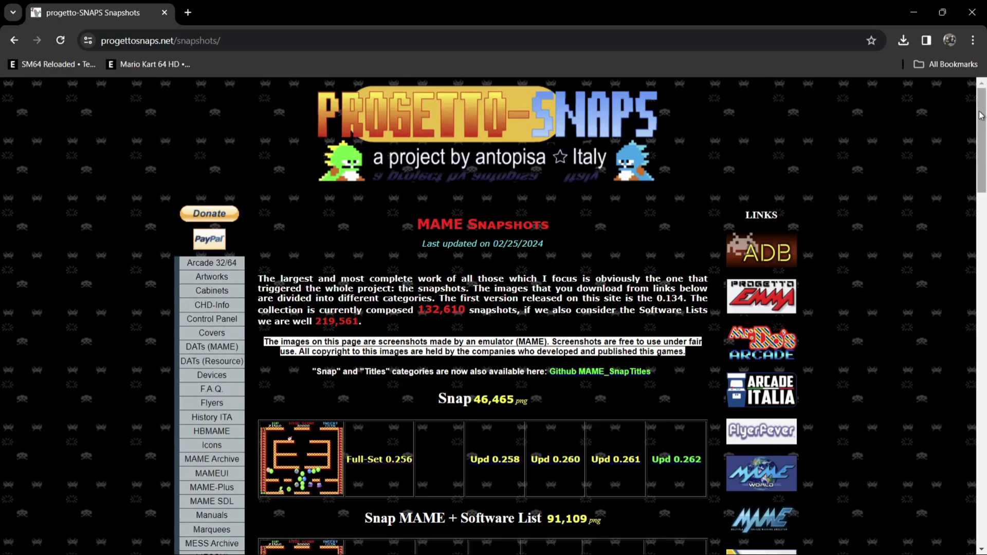
pyautogui.scroll(-2, 442, 360)
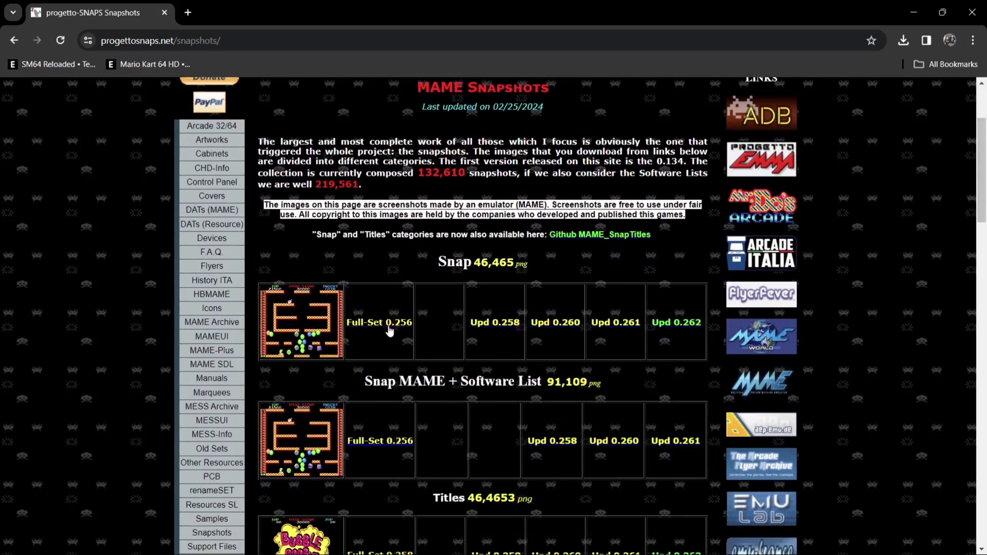
pyautogui.click(389, 327)
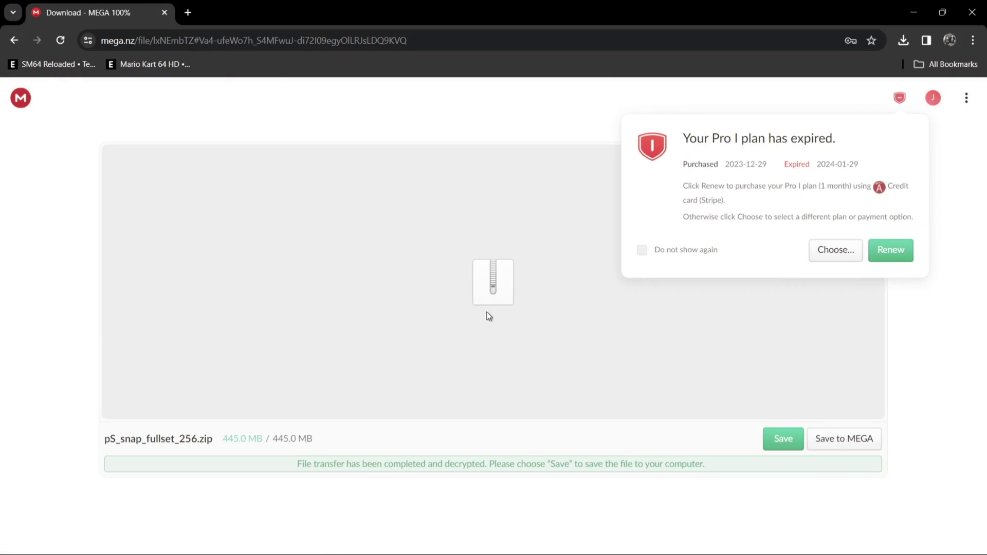
pyautogui.click(934, 314)
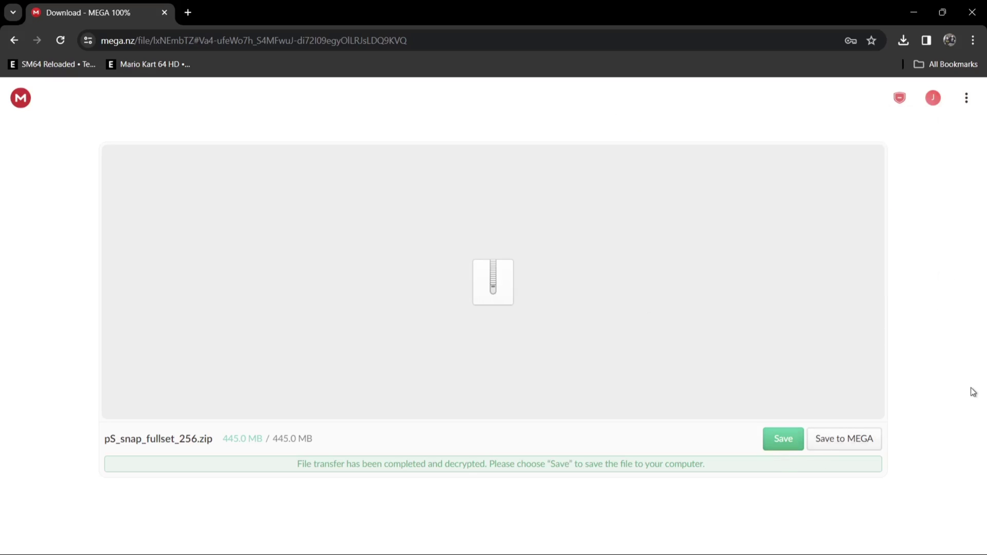
# Open pS_snap_fullset_256.zip from the desktop and move its window clear of the QMC2 folder.
pyautogui.click(918, 12)
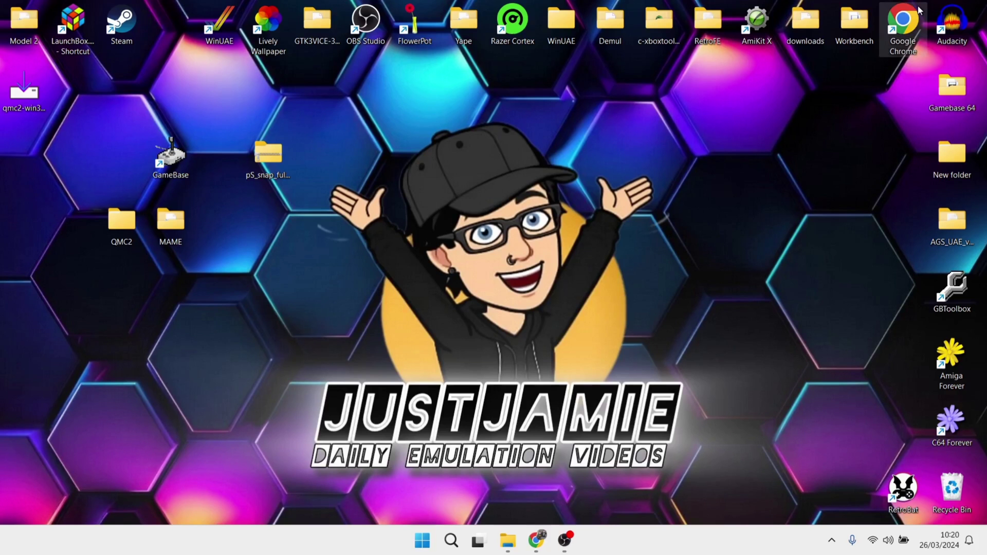
pyautogui.doubleClick(264, 157)
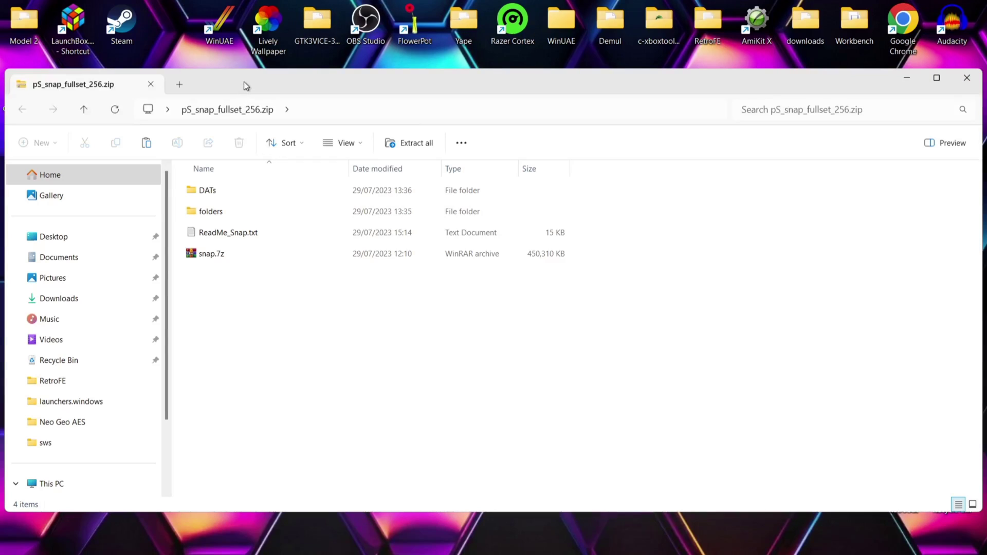
pyautogui.moveTo(244, 81); pyautogui.dragTo(705, 63)
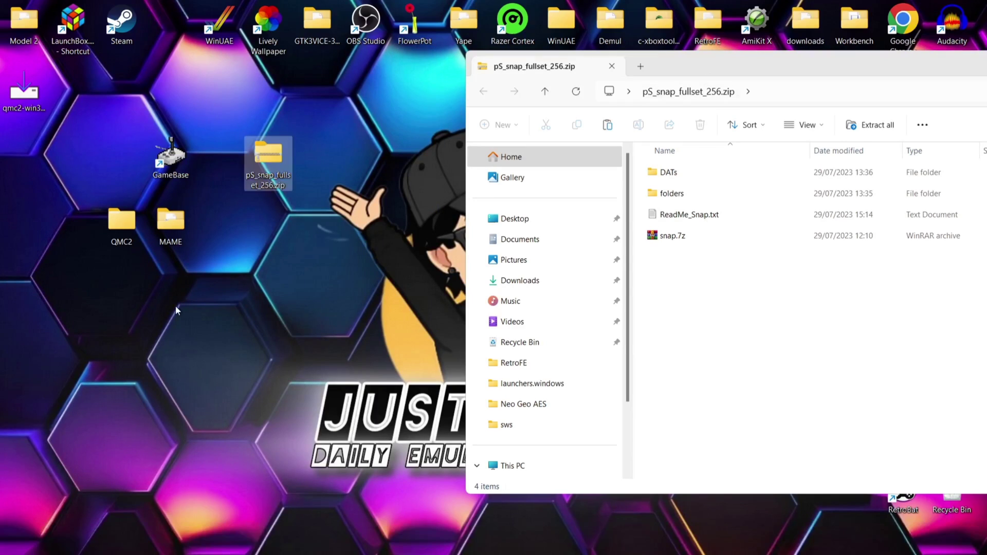
# Open the prv preview folder inside the QMC2 program's data folder.
pyautogui.doubleClick(119, 226)
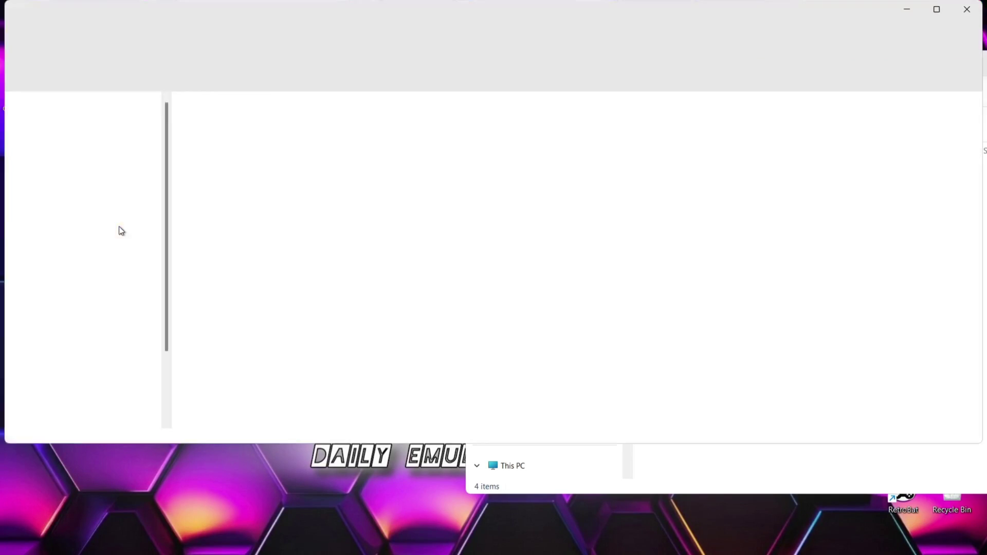
pyautogui.doubleClick(270, 122)
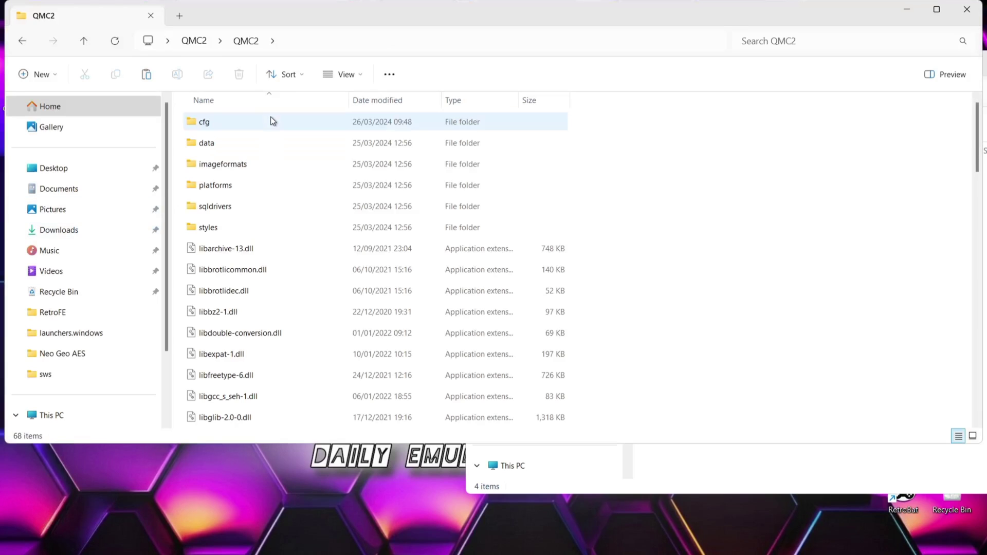
pyautogui.doubleClick(274, 138)
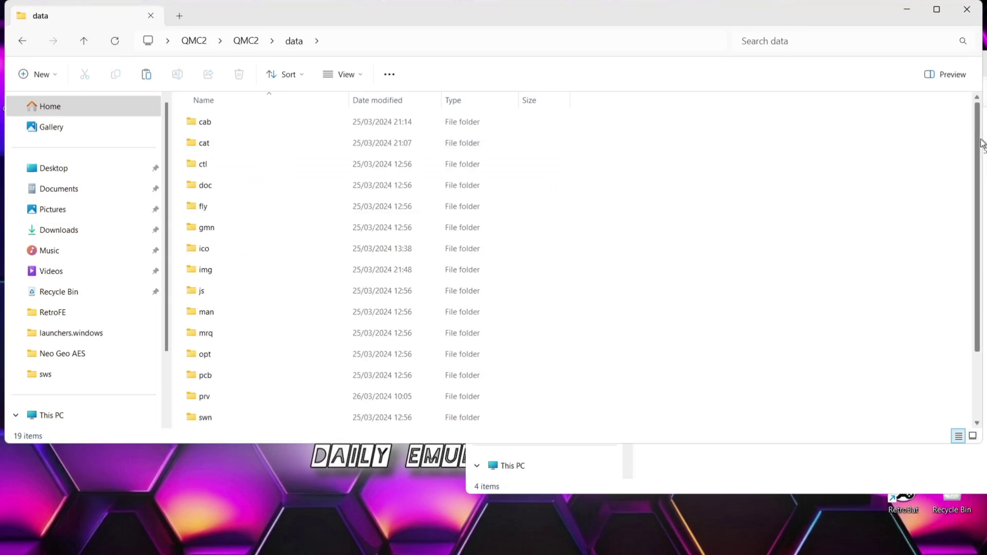
pyautogui.moveTo(980, 144); pyautogui.dragTo(978, 206)
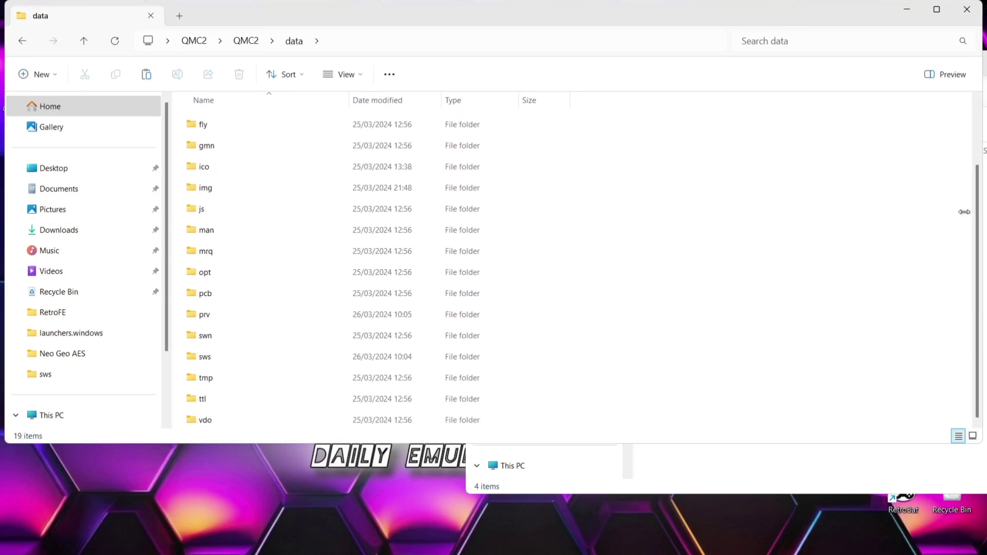
pyautogui.doubleClick(229, 313)
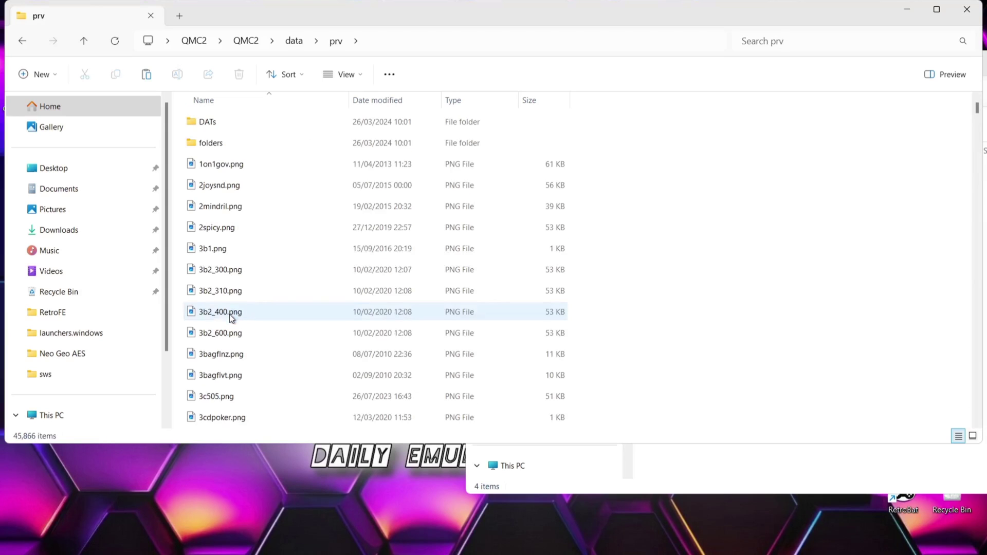
# Compare the contents of the snapshot archive, including snap.7z, with the PNG files in the prv folder.
pyautogui.click(702, 463)
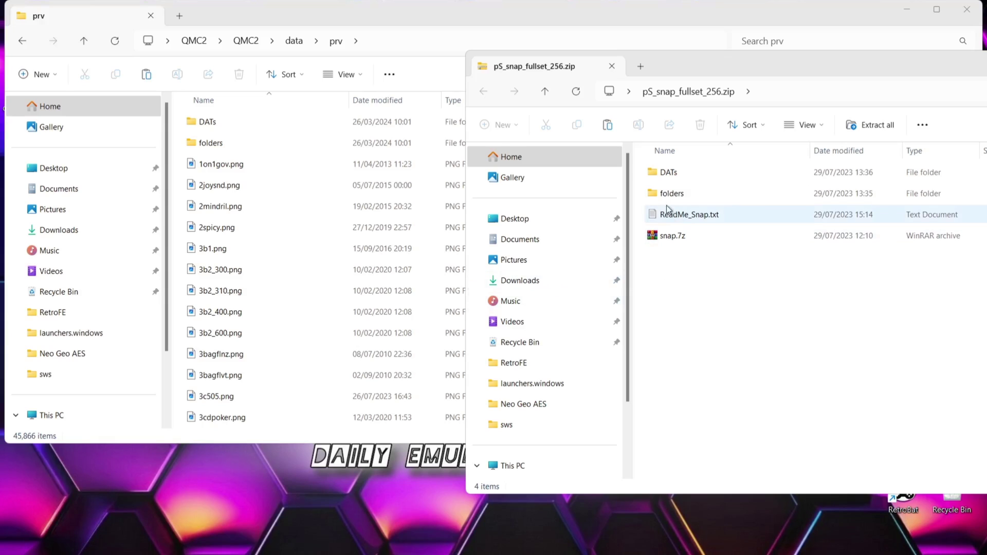
pyautogui.click(299, 359)
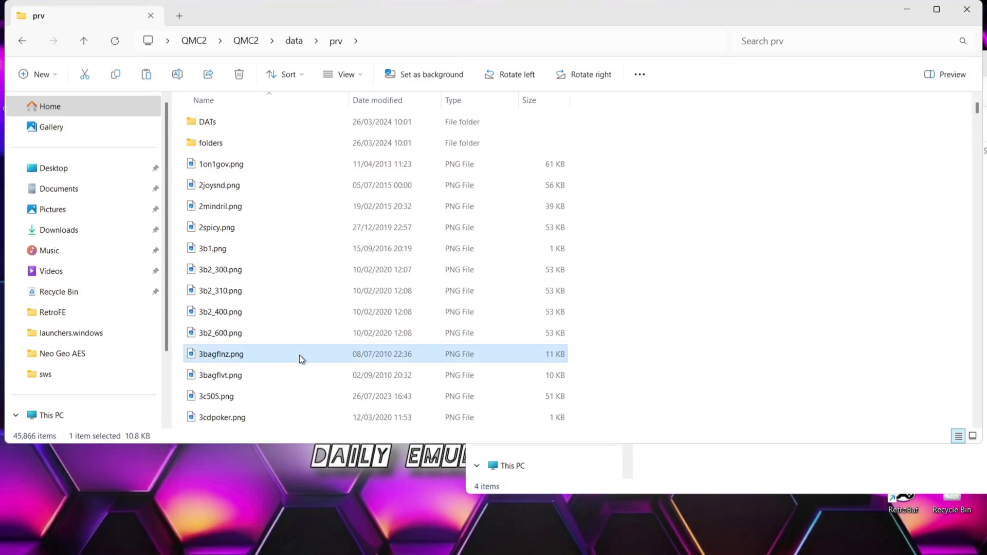
pyautogui.click(689, 459)
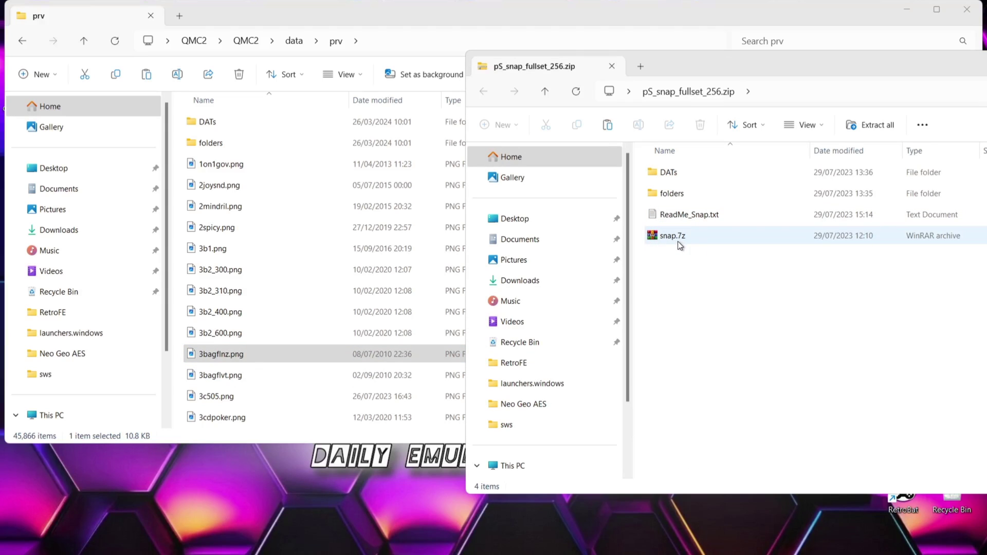
pyautogui.click(313, 394)
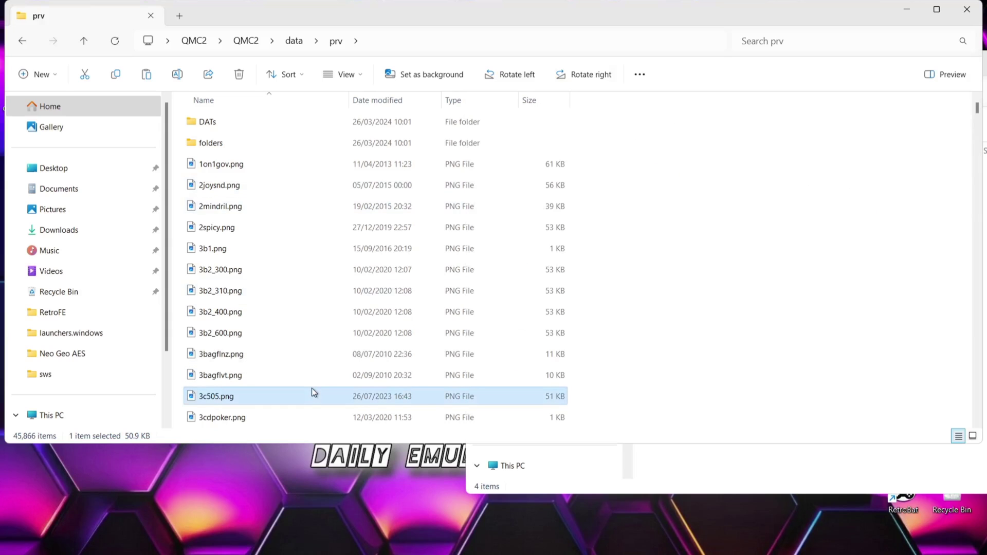
# Go back to the main QMC2 program folder and launch qmc2-mame.exe again.
pyautogui.click(24, 43)
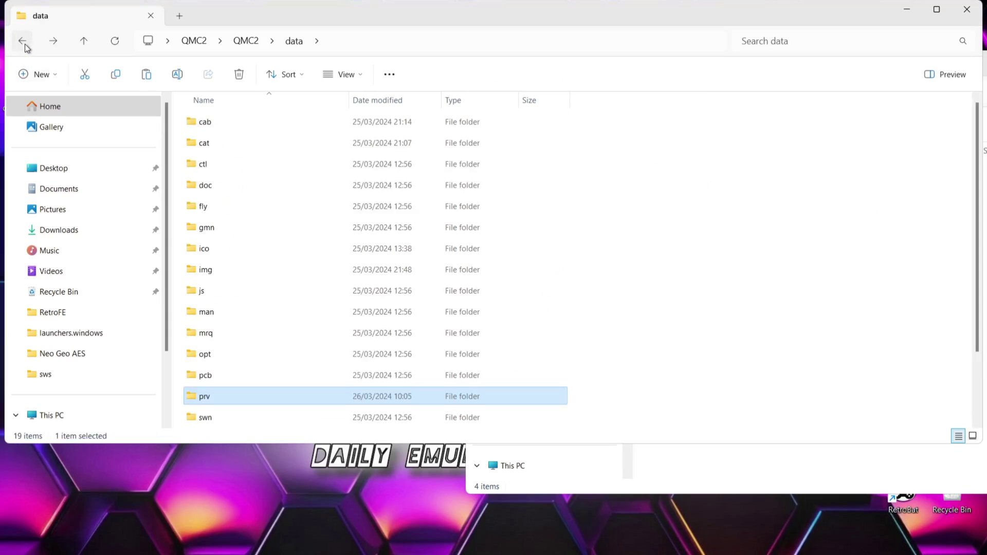
pyautogui.click(24, 43)
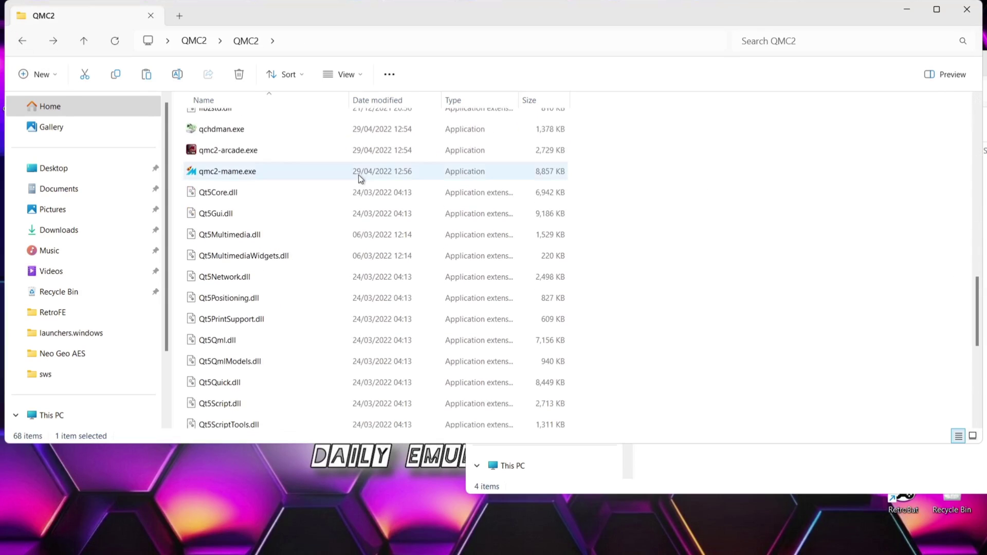
pyautogui.doubleClick(361, 175)
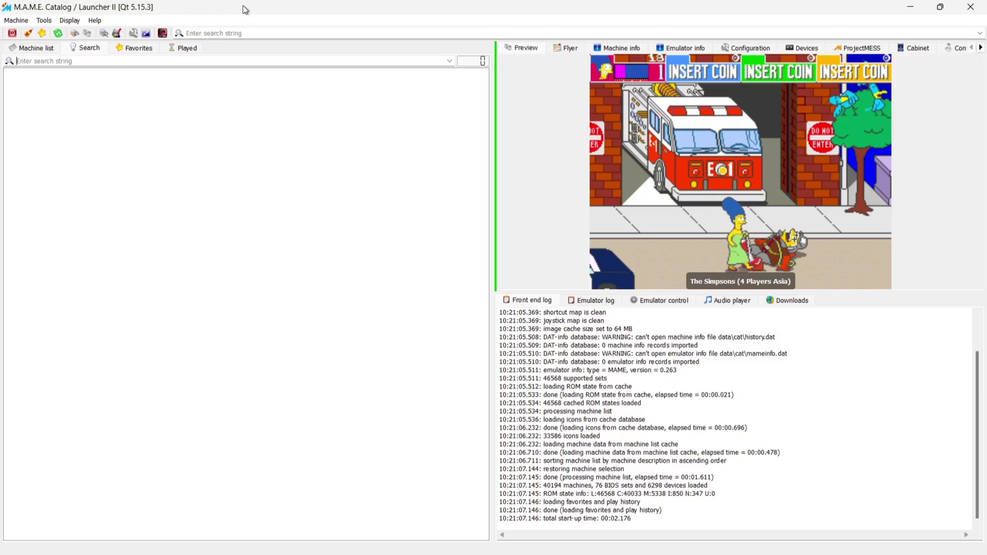
# Start choosing a preview directory in the front end options and browse from the C: drive to the user's Desktop folder.
pyautogui.click(135, 34)
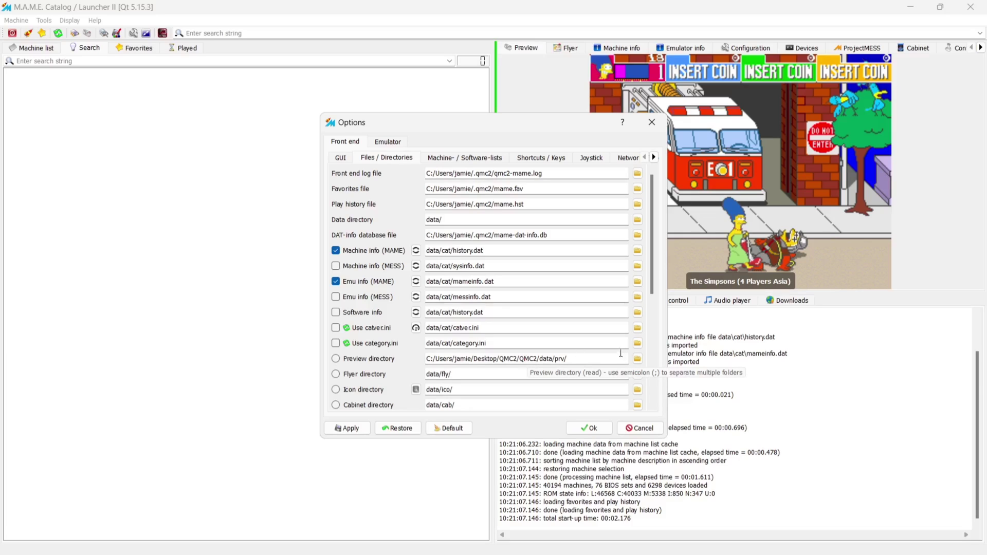
pyautogui.click(638, 359)
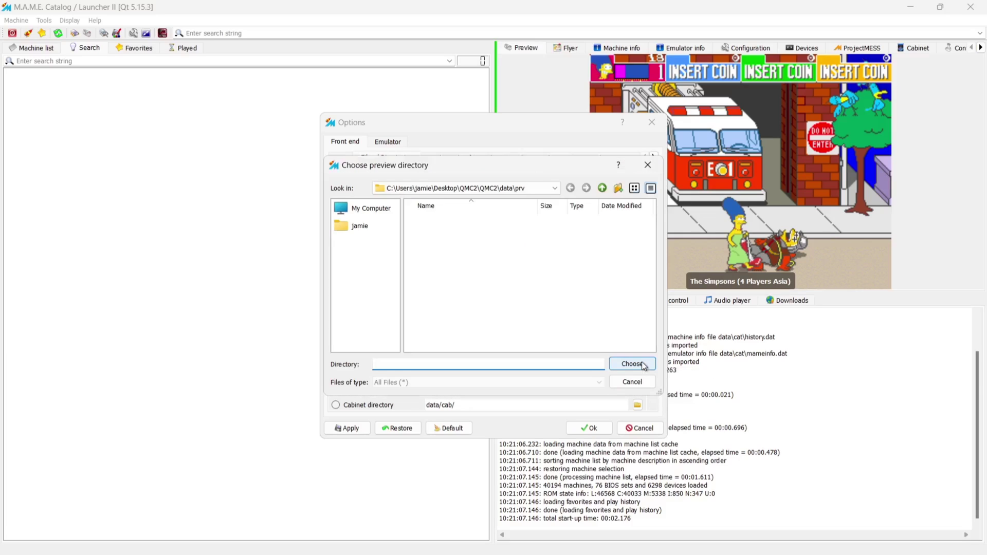
pyautogui.click(383, 210)
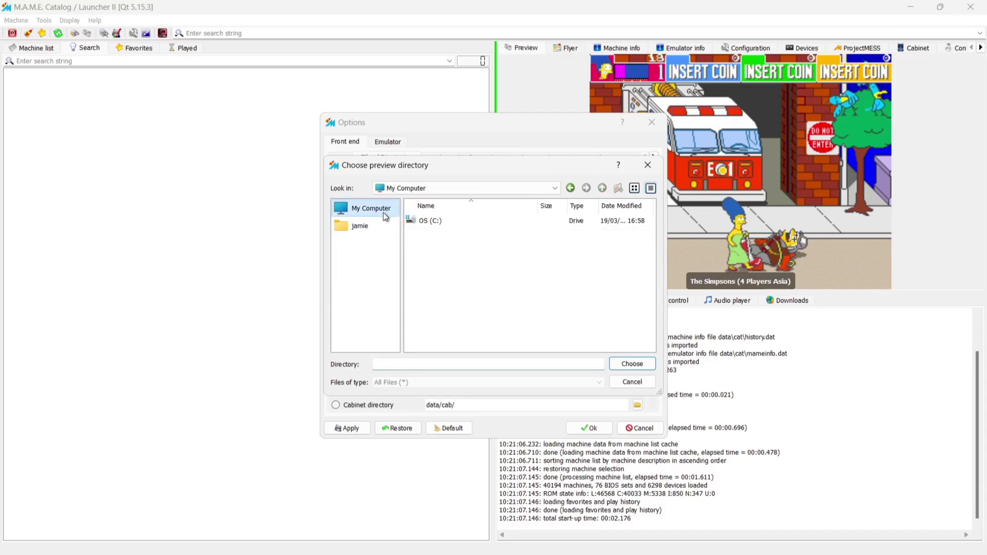
pyautogui.doubleClick(426, 221)
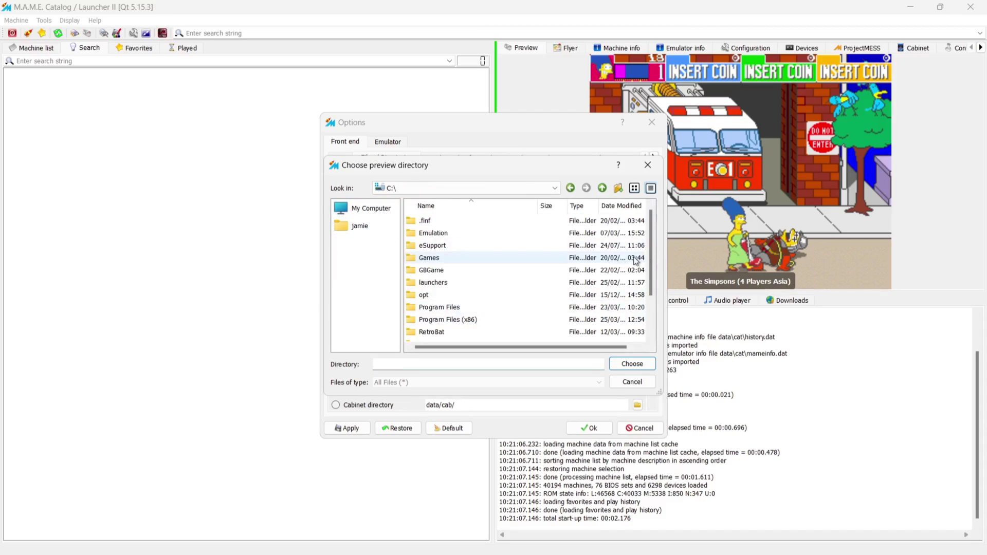
pyautogui.moveTo(651, 247); pyautogui.dragTo(656, 288)
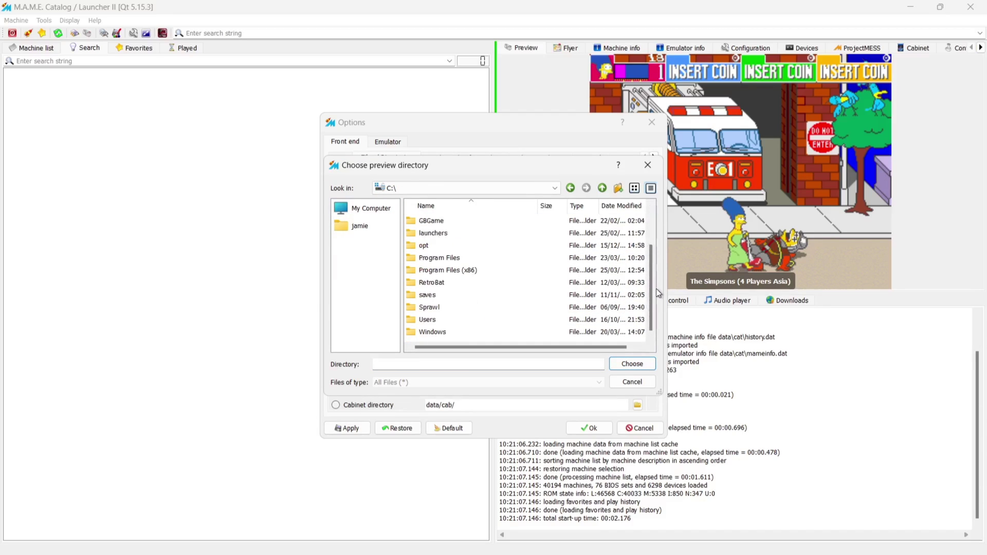
pyautogui.doubleClick(450, 318)
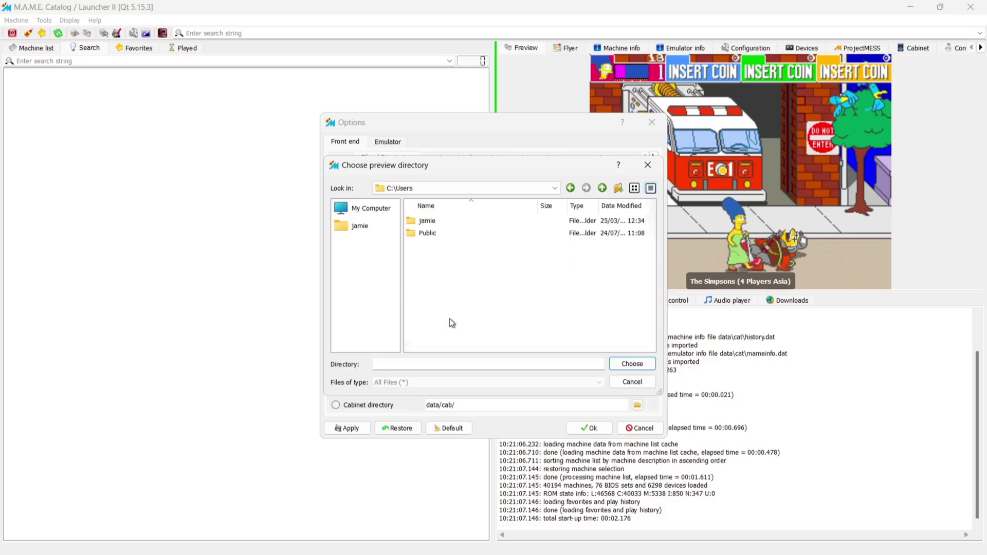
pyautogui.doubleClick(445, 221)
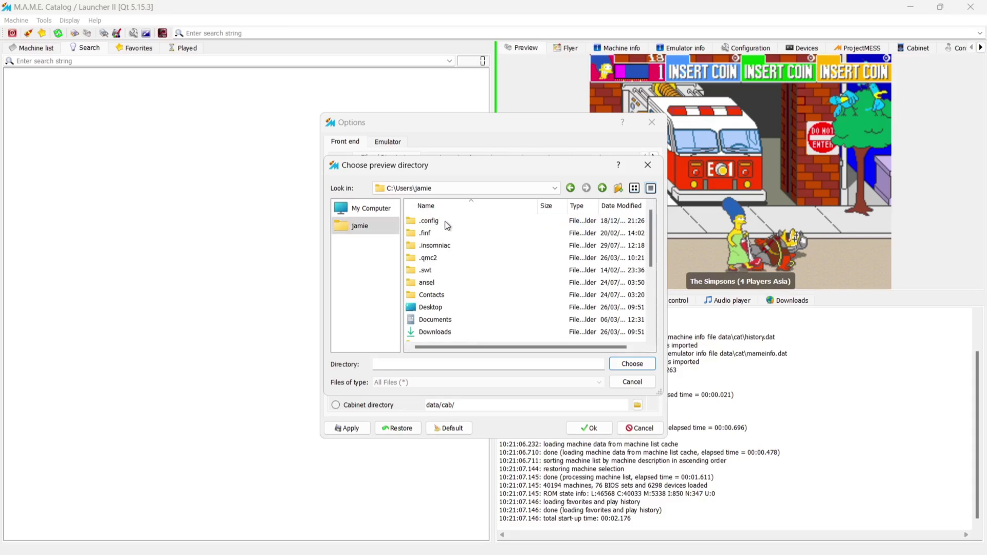
pyautogui.doubleClick(443, 308)
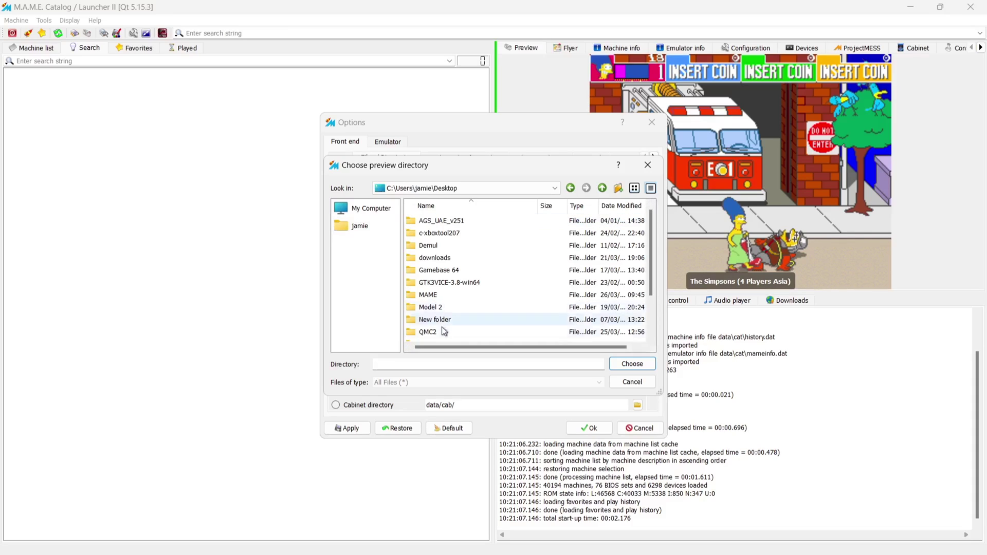
# Choose the QMC2\QMC2\data\prv folder on the Desktop as the preview directory and accept the options.
pyautogui.click(445, 333)
pyautogui.doubleClick(443, 331)
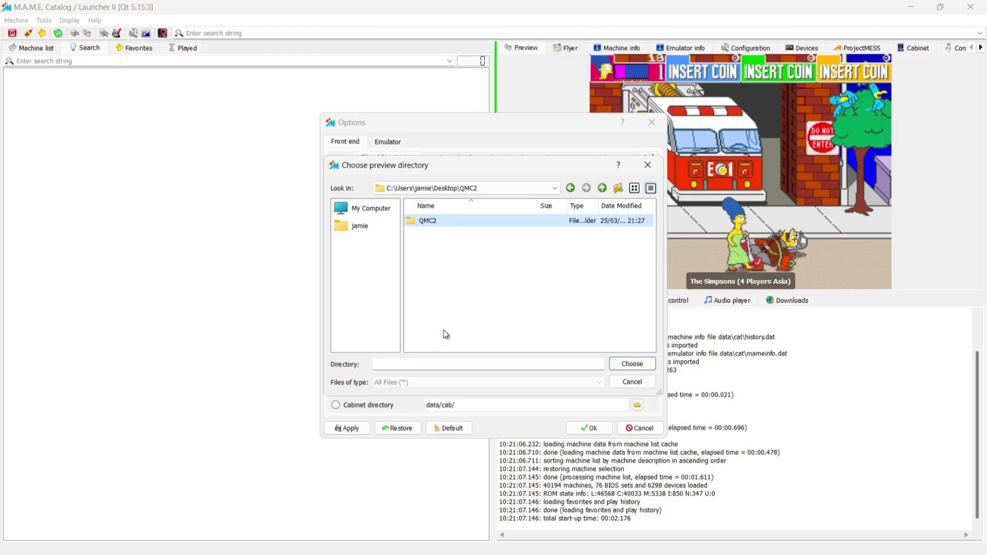
pyautogui.doubleClick(442, 224)
pyautogui.click(445, 233)
pyautogui.doubleClick(442, 233)
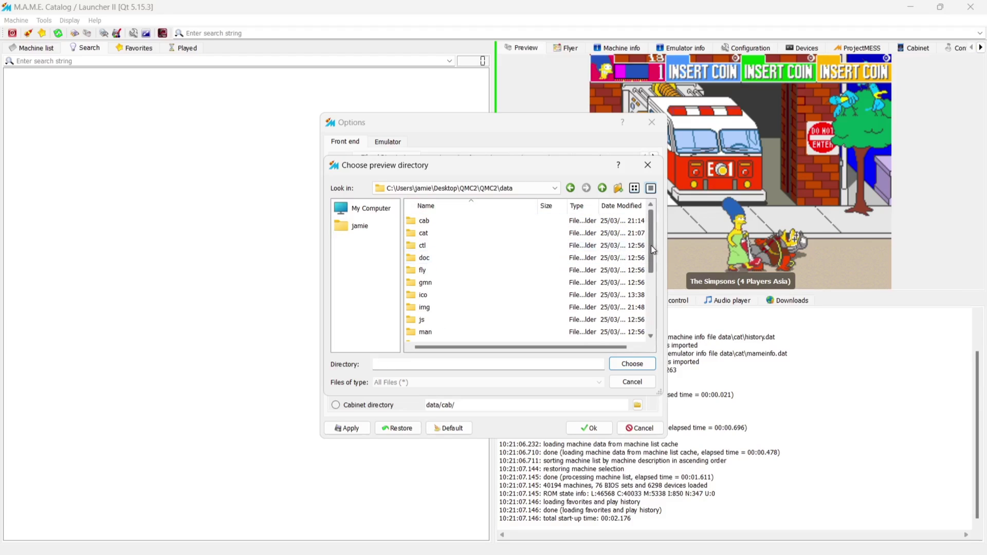
pyautogui.moveTo(651, 245); pyautogui.dragTo(653, 287)
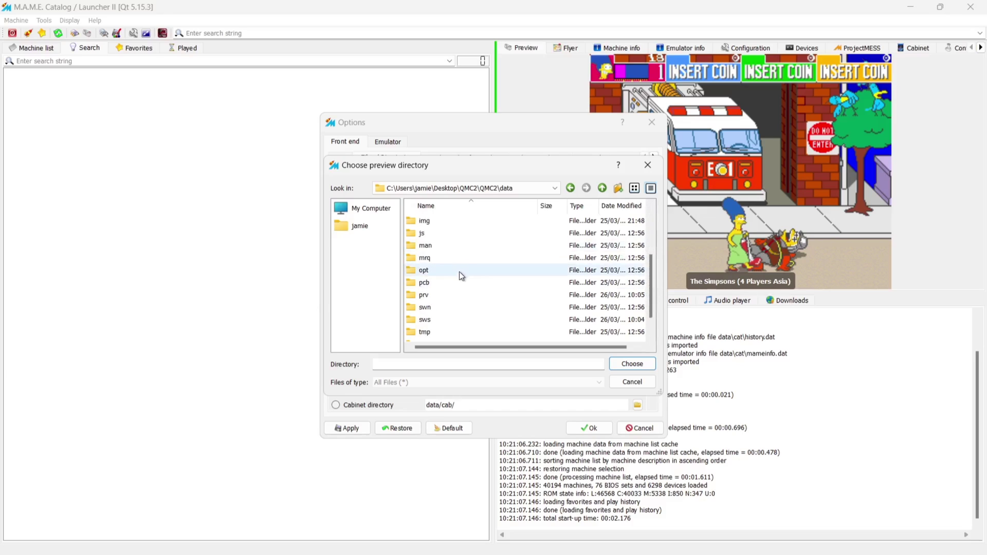
pyautogui.click(452, 294)
pyautogui.doubleClick(451, 295)
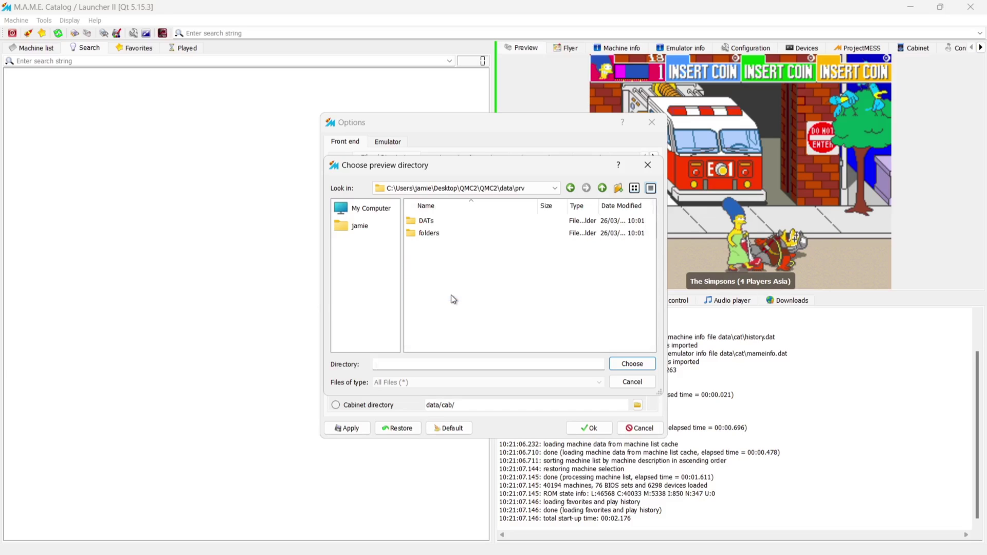
pyautogui.click(621, 363)
pyautogui.click(591, 428)
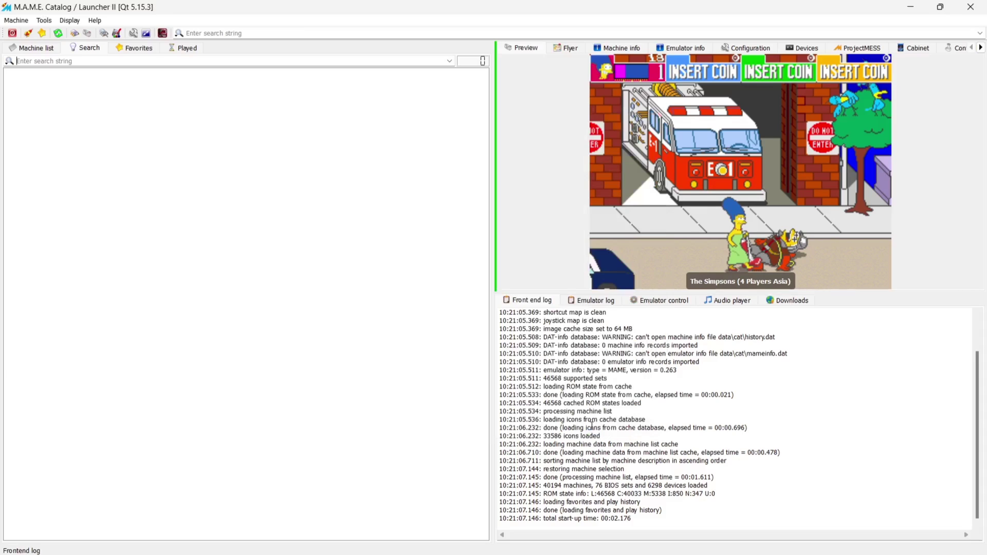
# Search the machines for robocop and check the previews of Robocop (World, revision 4) and the Robocop 2 versions.
pyautogui.click(229, 34)
pyautogui.write('robocop')
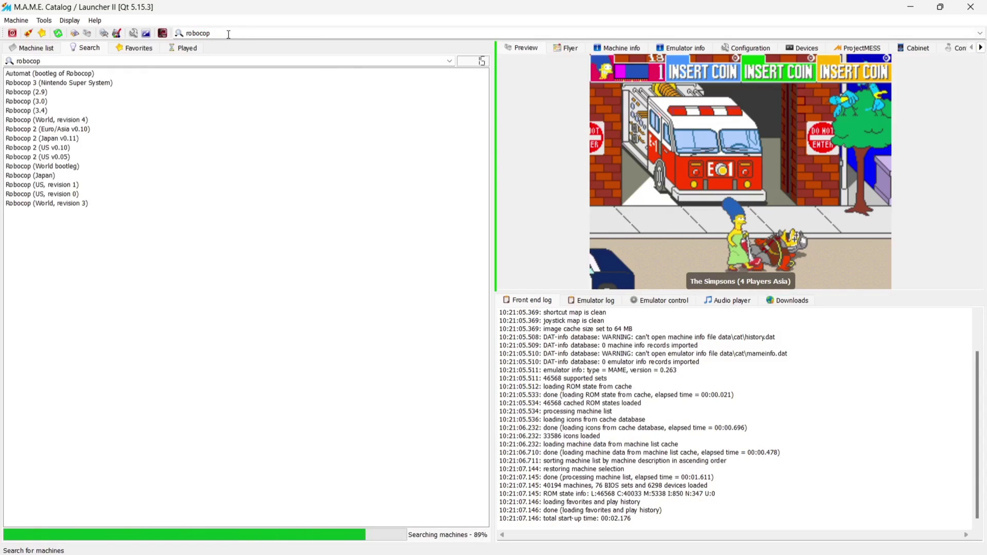
pyautogui.click(50, 122)
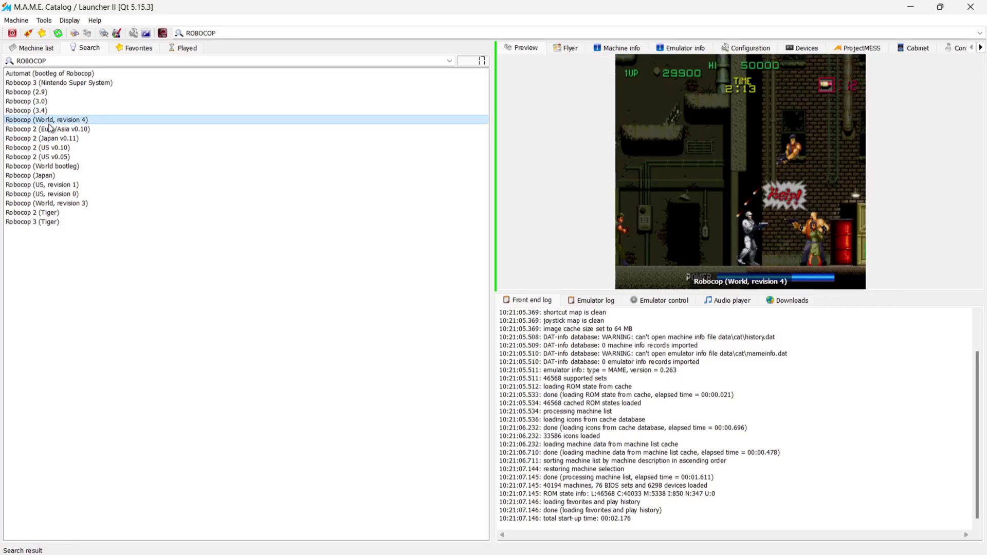
pyautogui.click(49, 129)
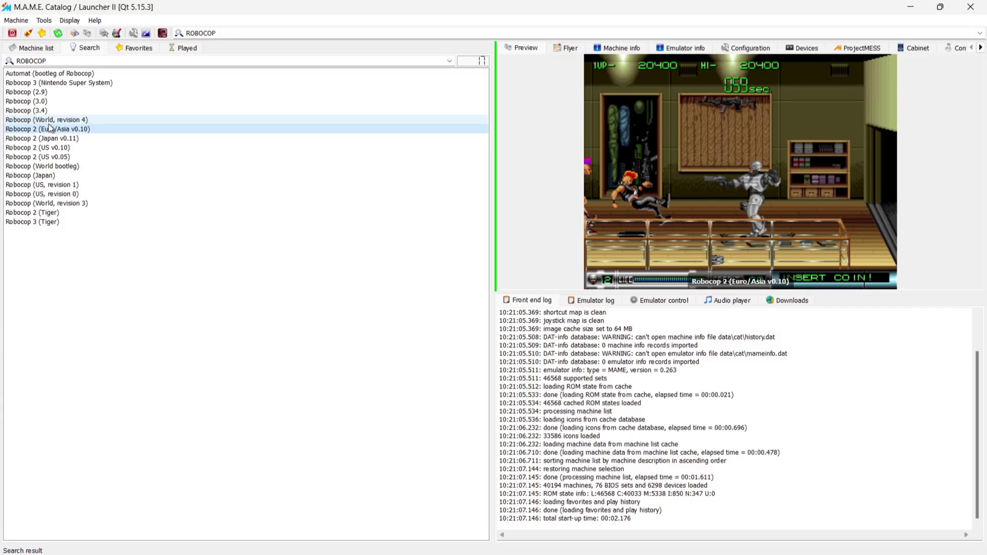
pyautogui.press('Down')
pyautogui.press('Down')
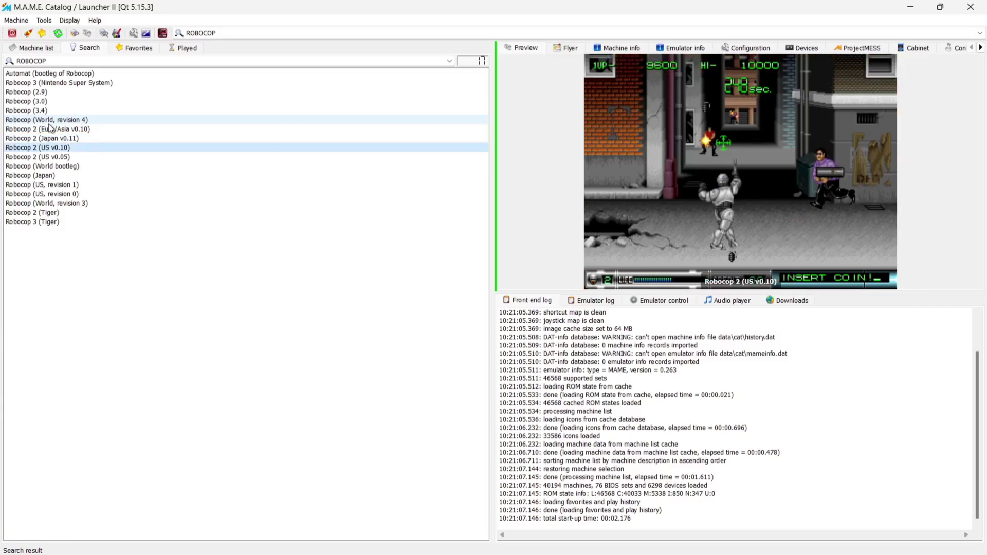
pyautogui.press('Down')
# Replace the search with 1942 and check the previews from Supercharger 1942 through to 1942 (Revision B).
pyautogui.click(263, 31)
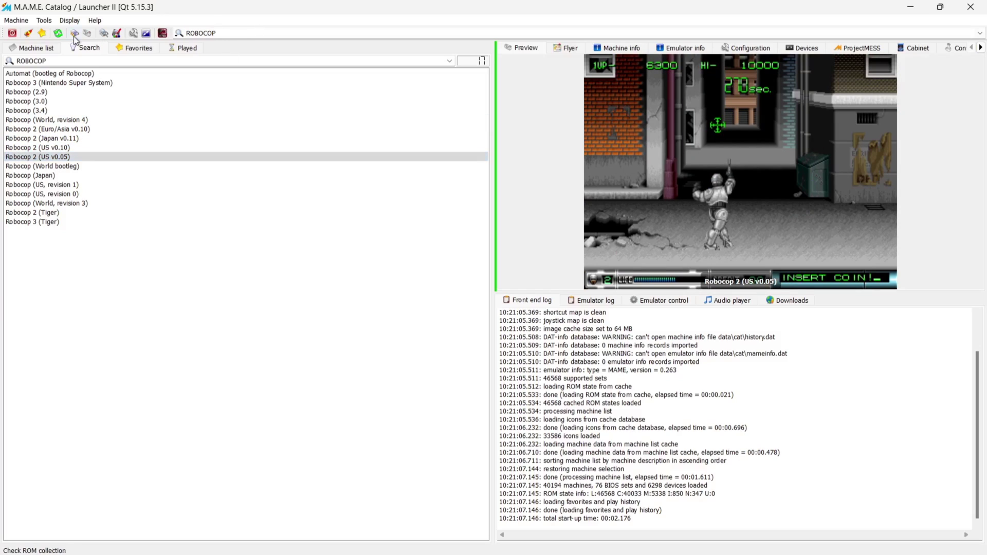
pyautogui.press('BackSpace')
pyautogui.press('BackSpace')
pyautogui.press('BackSpace')
pyautogui.press('BackSpace')
pyautogui.press('BackSpace')
pyautogui.press('BackSpace')
pyautogui.press('BackSpace')
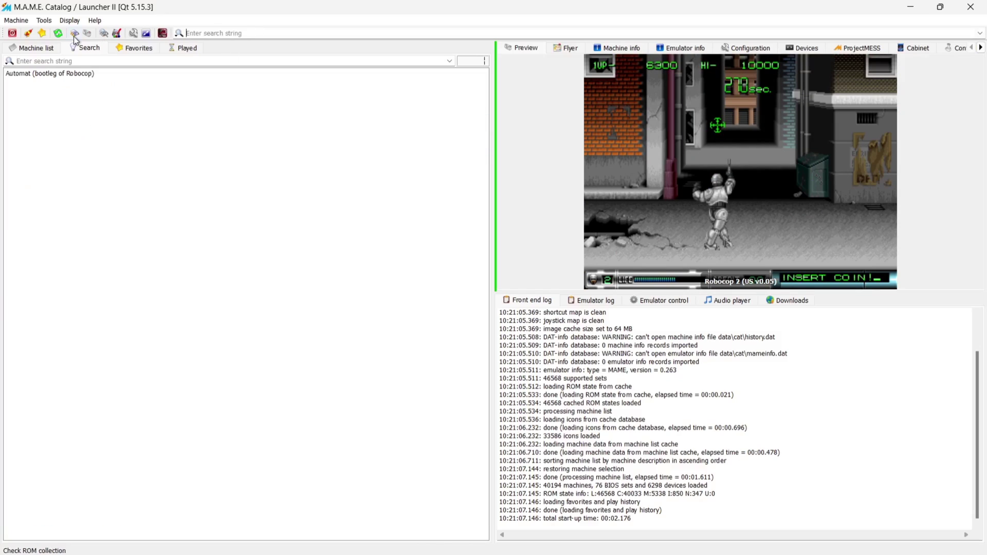
pyautogui.write('1942')
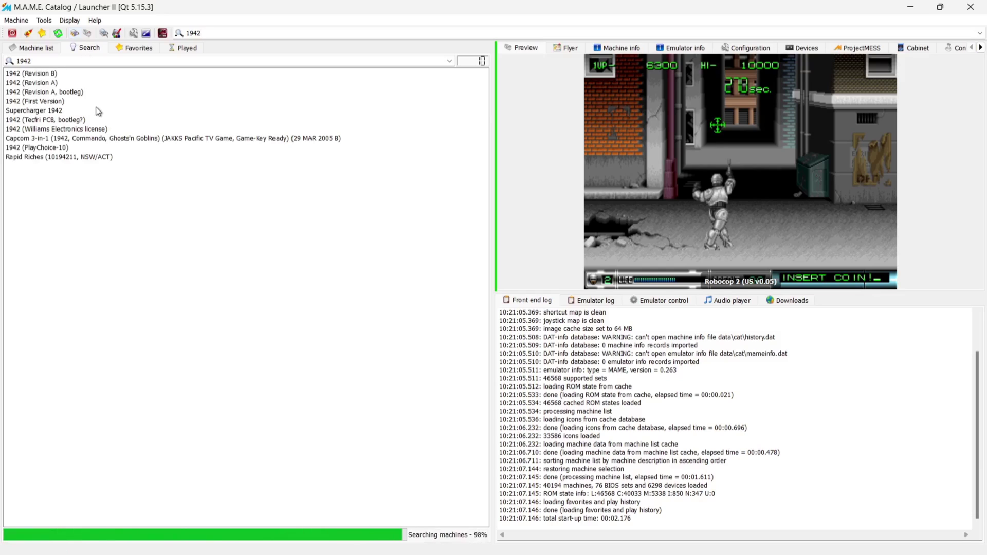
pyautogui.click(85, 114)
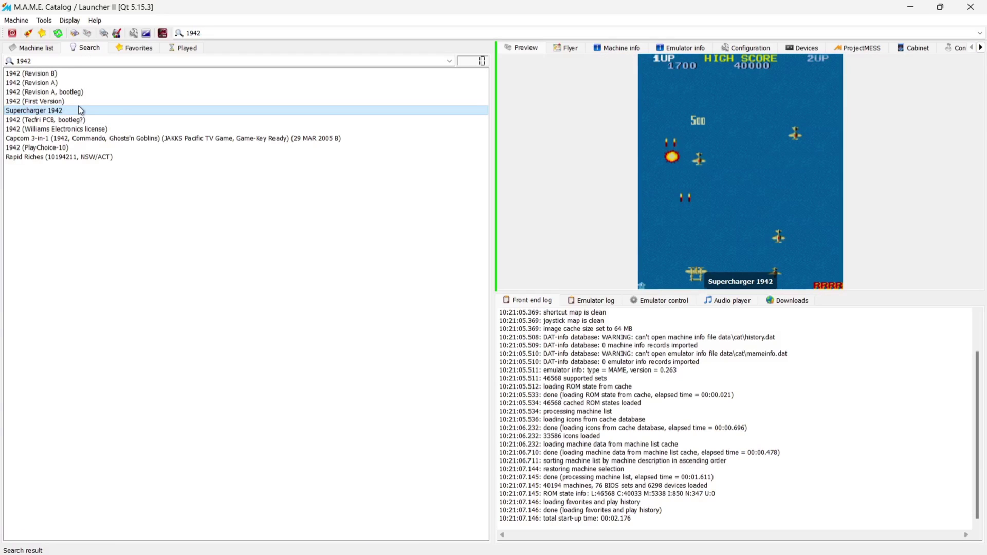
pyautogui.press('Up')
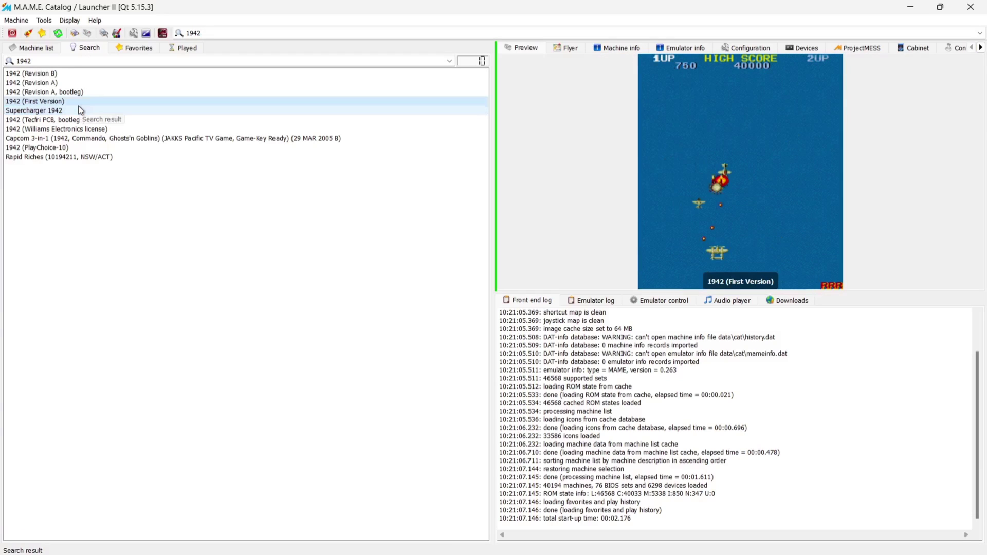
pyautogui.press('Up')
pyautogui.press('Up')
pyautogui.press('Up')
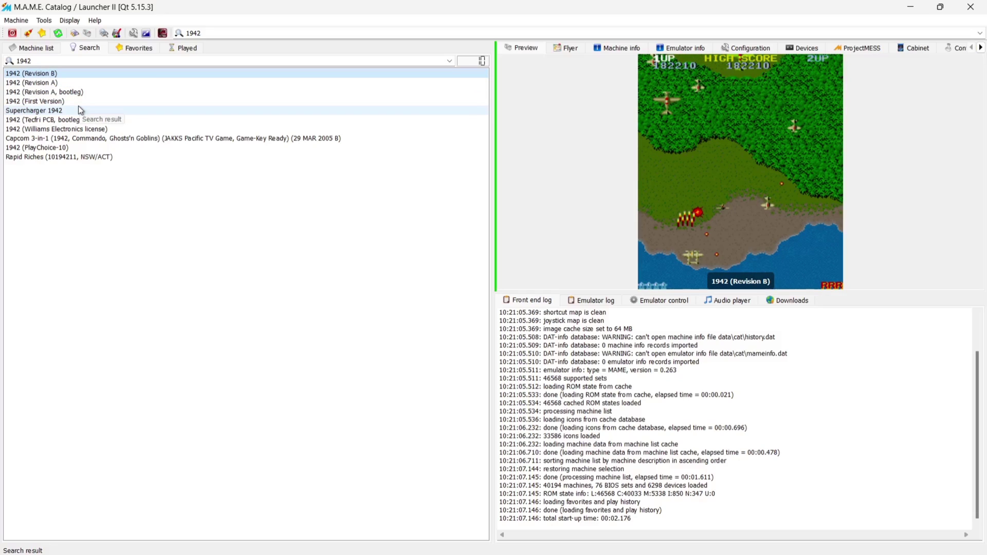
# Search for teenage mutant and check the previews of several Turtles machines, ending on the World 4 Players, version X entry.
pyautogui.doubleClick(240, 34)
pyautogui.write('t')
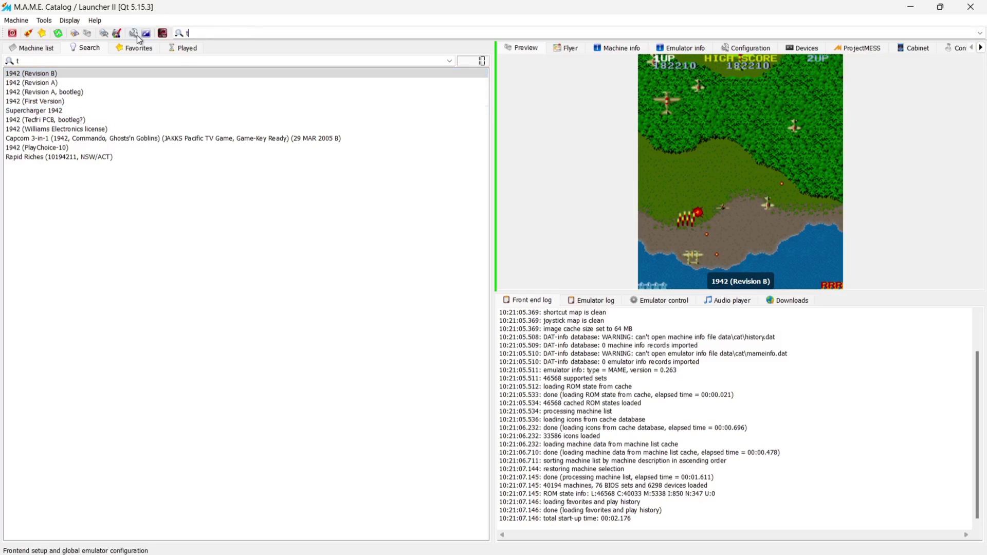
pyautogui.write('eenage mutant')
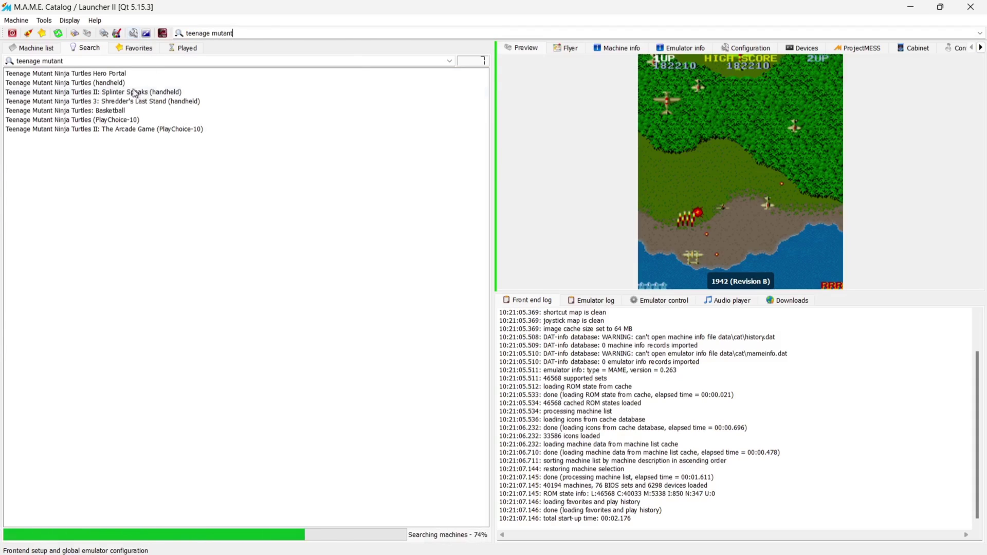
pyautogui.press('Down')
pyautogui.press('Down')
pyautogui.press('Down')
pyautogui.press('Down')
pyautogui.press('Down')
pyautogui.press('Down')
pyautogui.press('Down')
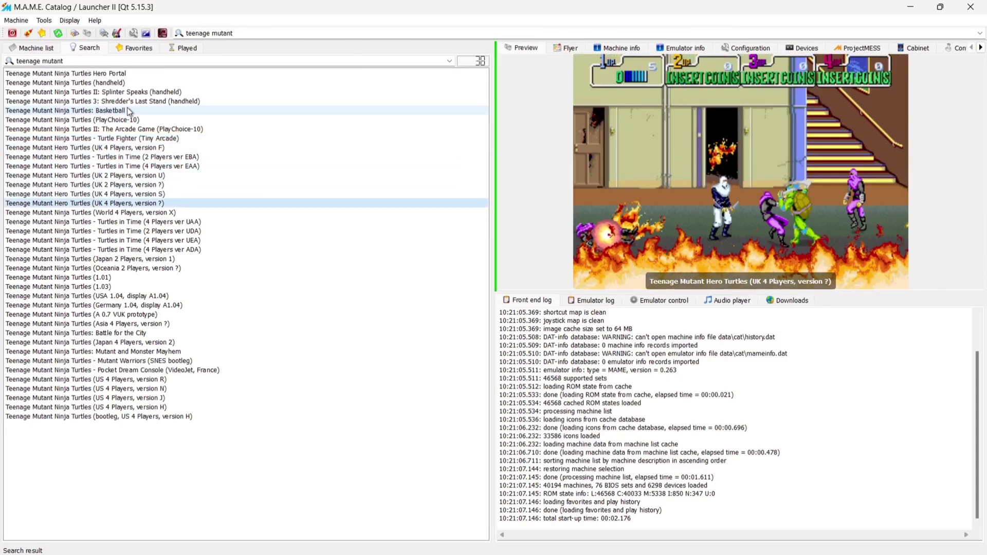
pyautogui.press('Down')
pyautogui.press('Up')
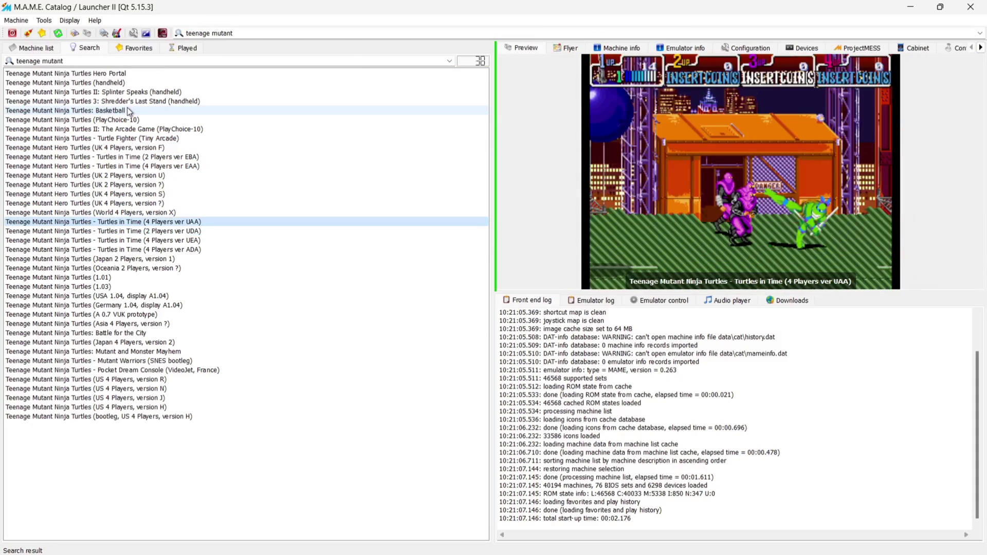
pyautogui.press('Up')
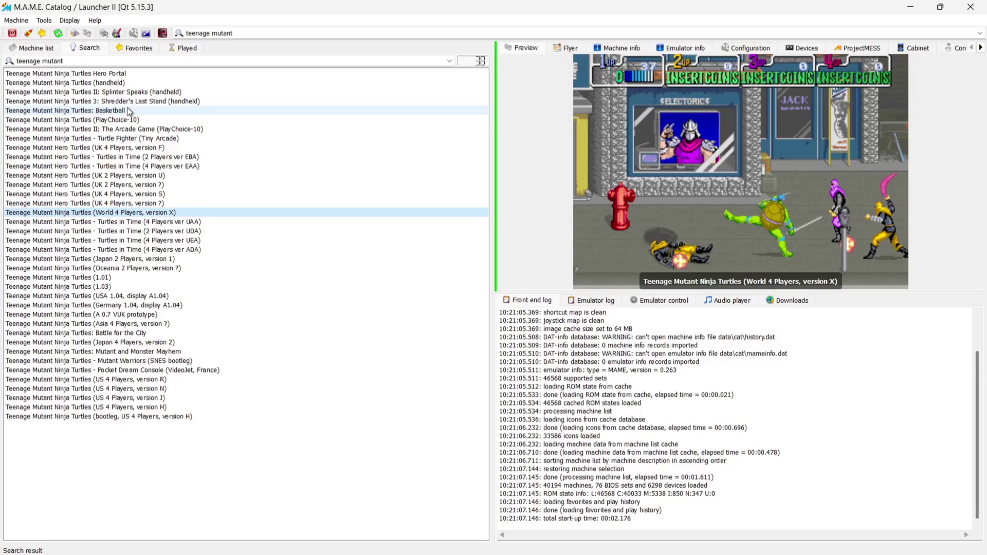
# Switch to File Explorer and read dirinfo.txt in the vdo folder to learn what that folder stores.
pyautogui.hotkey('alt', 'Tab')
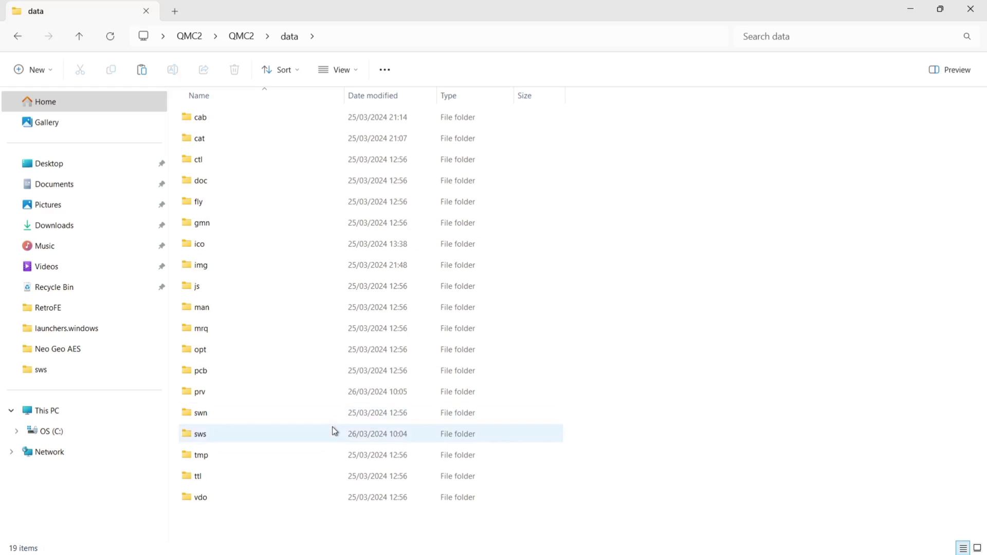
pyautogui.doubleClick(284, 496)
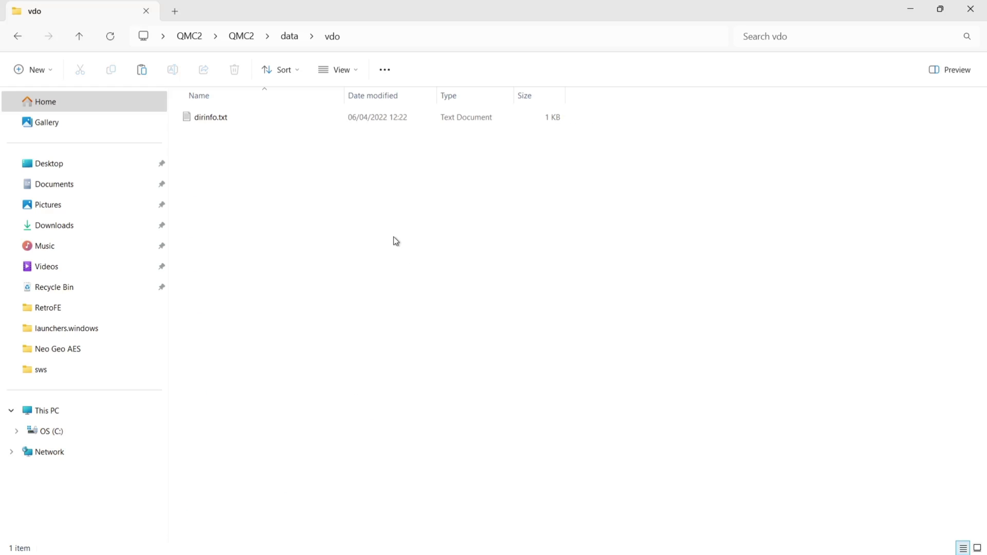
pyautogui.click(207, 122)
pyautogui.doubleClick(205, 118)
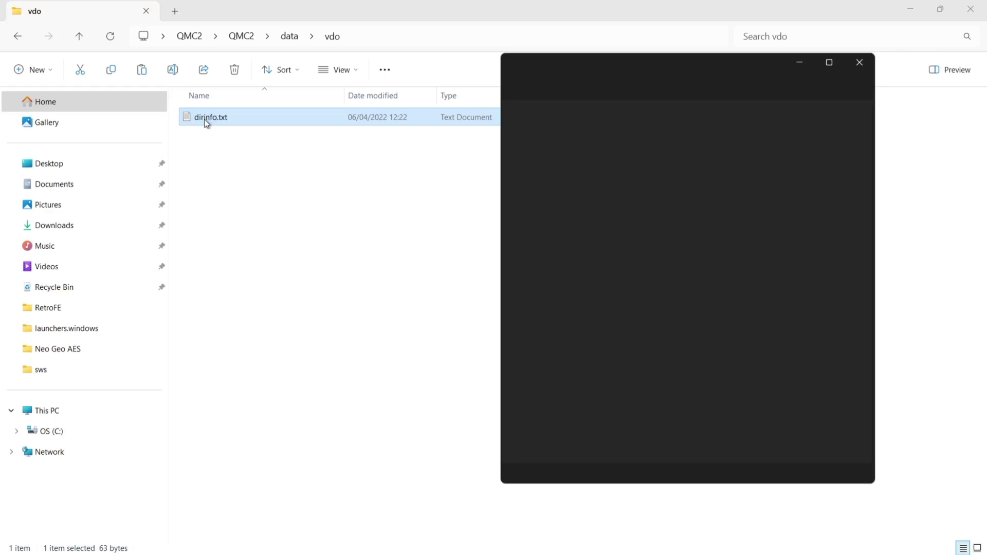
pyautogui.click(832, 66)
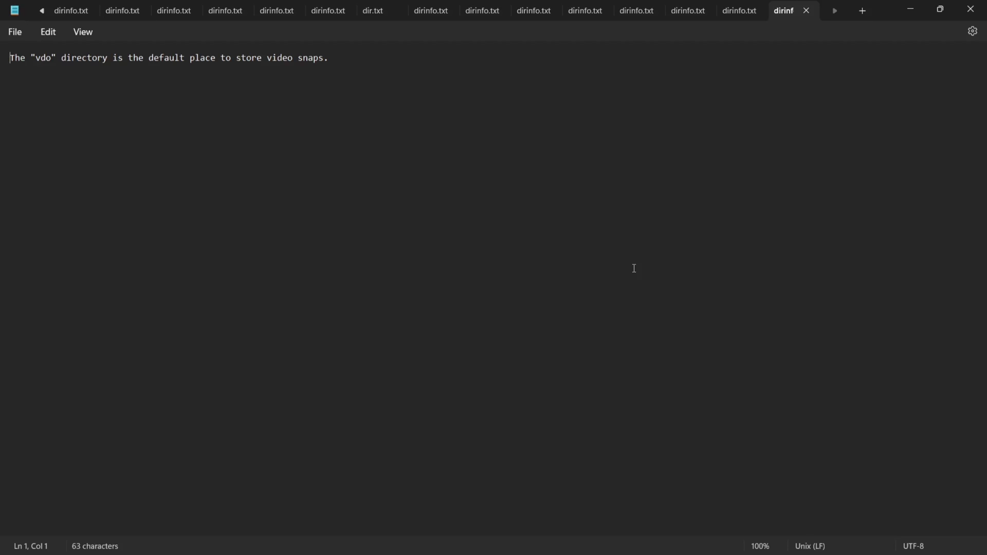
pyautogui.click(971, 9)
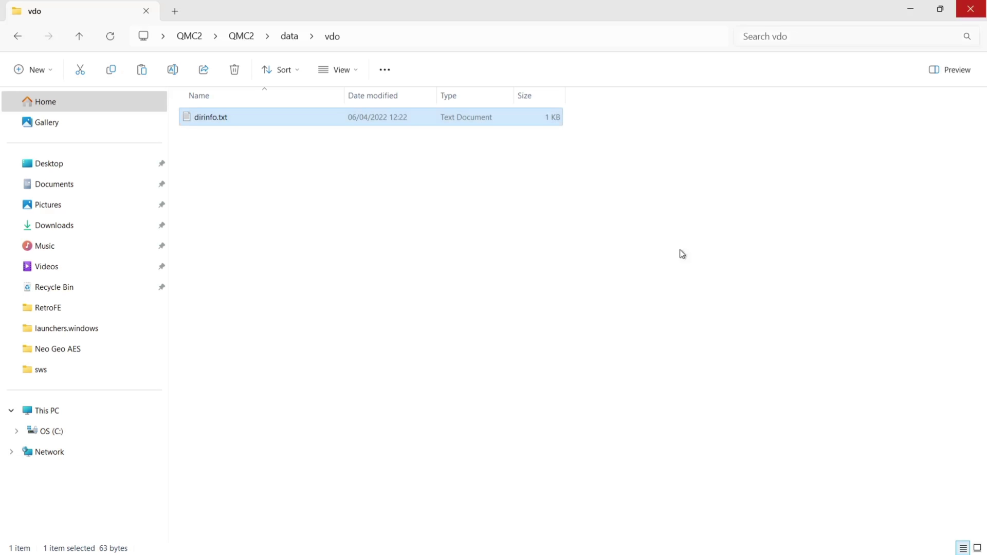
pyautogui.click(569, 318)
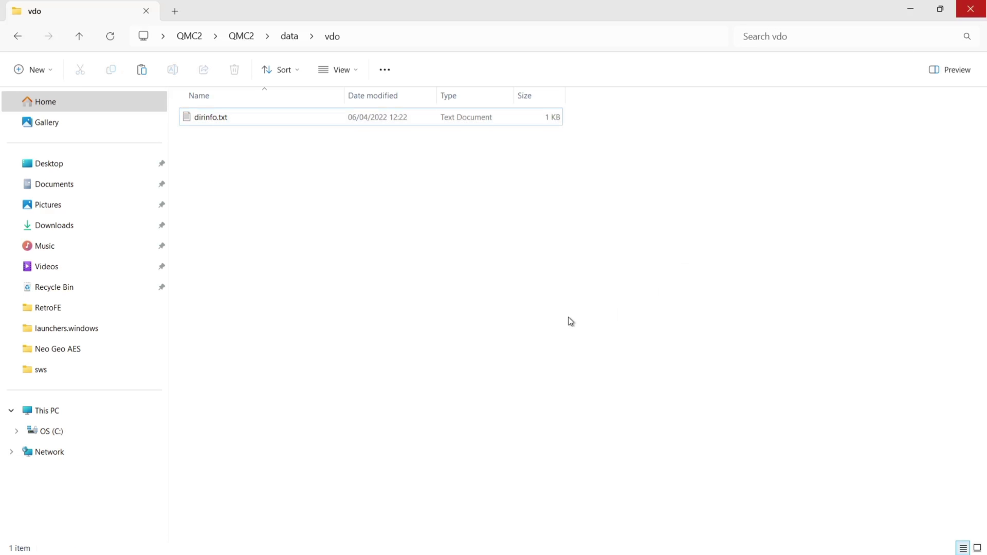
# Open the fly folder inside data and read its dirinfo.txt to learn what that folder stores.
pyautogui.click(18, 36)
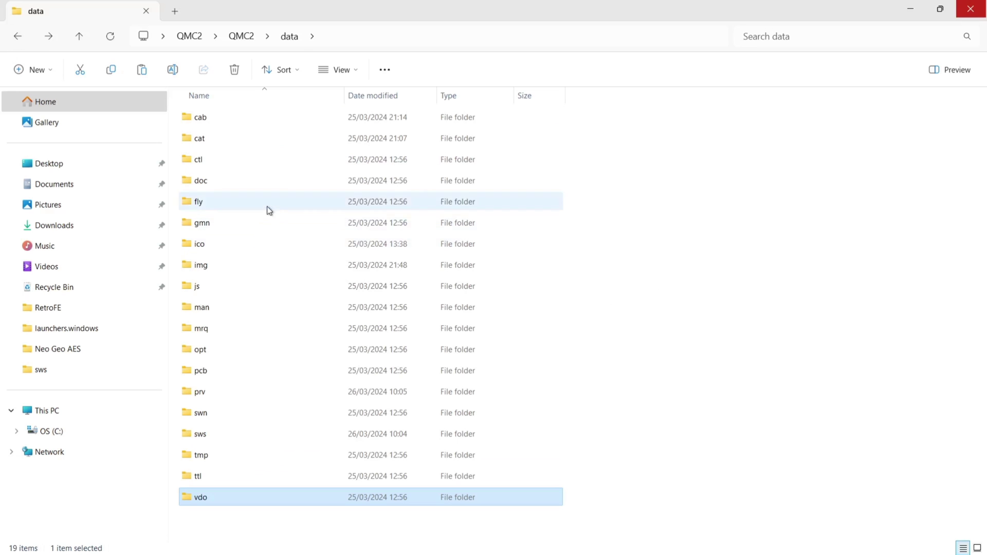
pyautogui.doubleClick(266, 202)
pyautogui.click(239, 120)
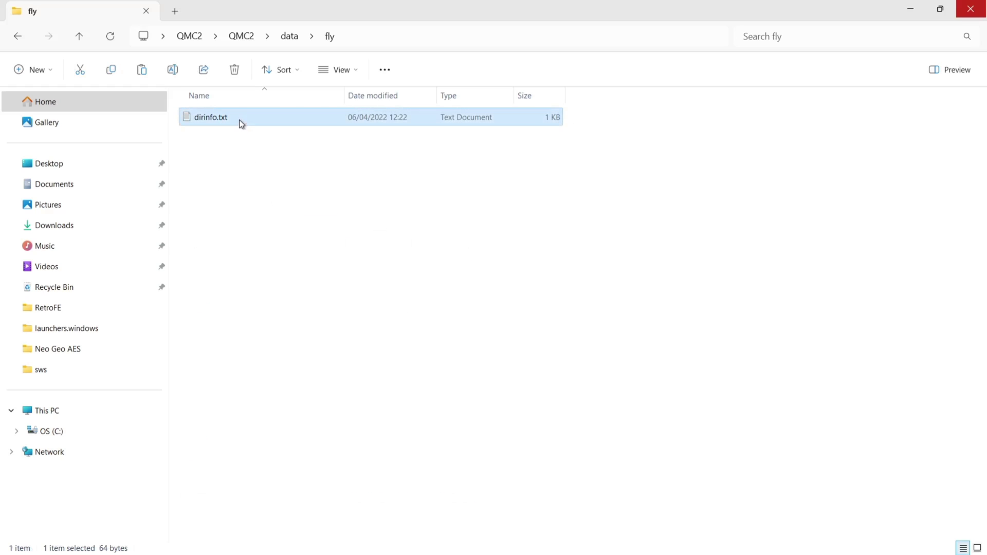
pyautogui.doubleClick(239, 119)
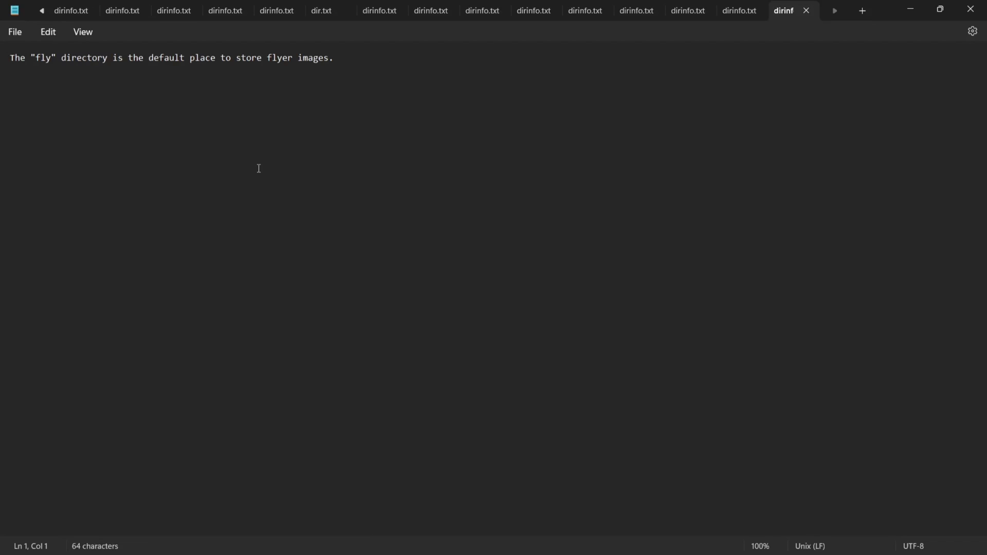
pyautogui.click(971, 9)
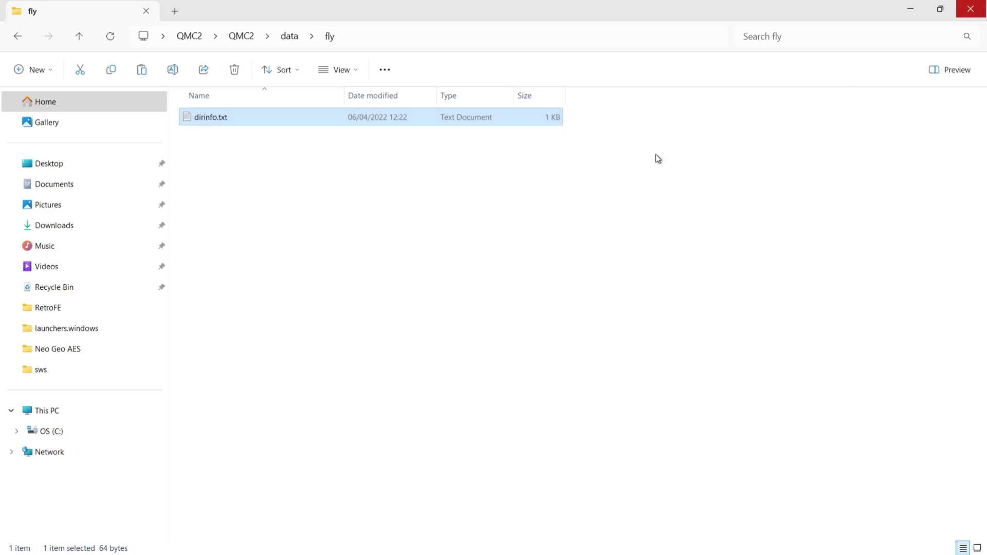
# Return to the main QMC2 program folder and relaunch qmc2-mame.exe.
pyautogui.click(18, 38)
pyautogui.click(18, 37)
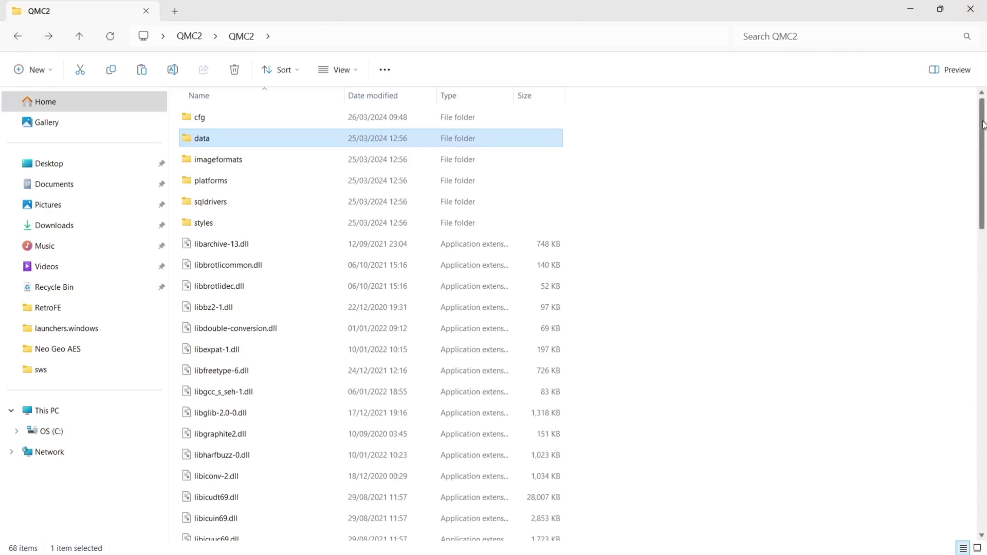
pyautogui.moveTo(983, 125); pyautogui.dragTo(970, 286)
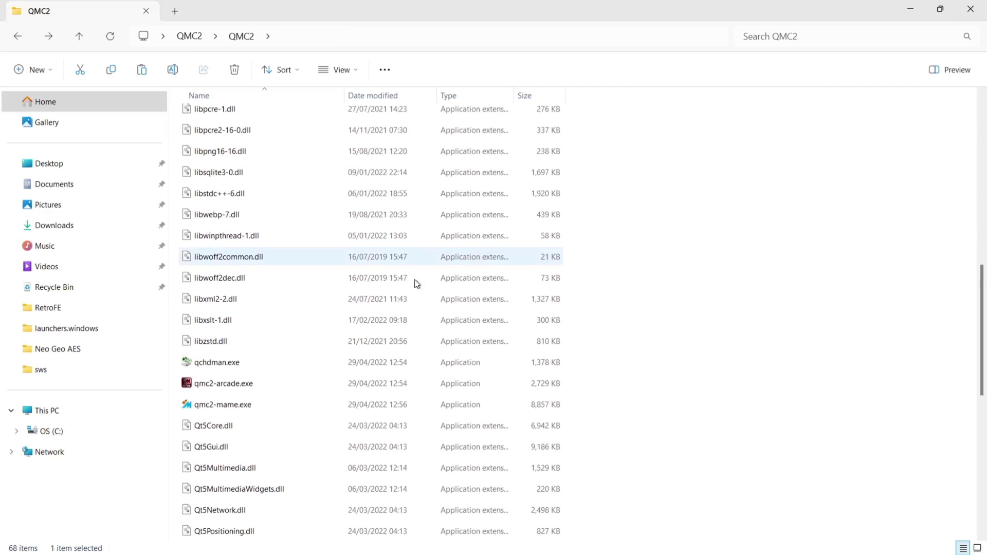
pyautogui.doubleClick(277, 404)
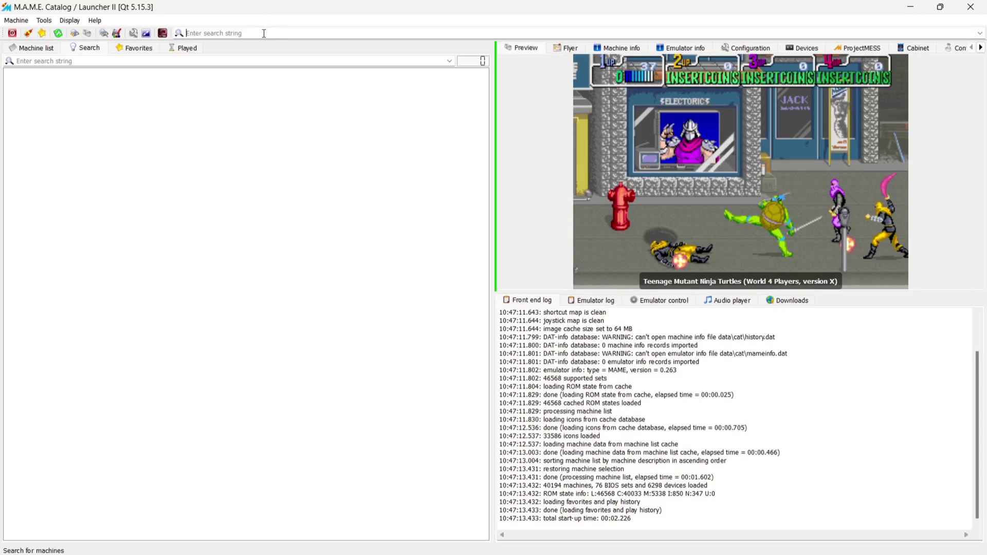
# Search the machines for pacman and check the preview of Ms. Pacman Champion Edition / Zola-Puc Gal.
pyautogui.click(263, 33)
pyautogui.write('pacman')
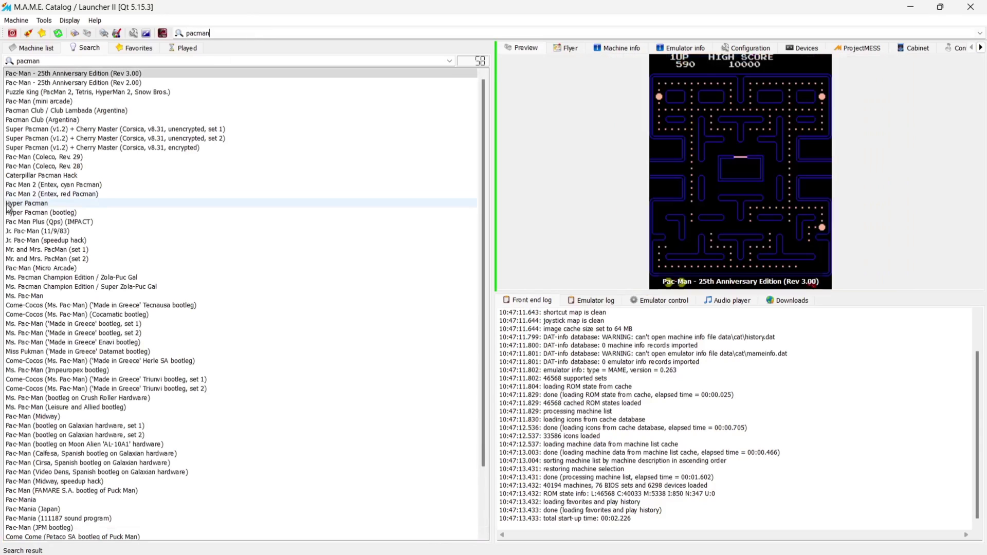
pyautogui.click(79, 277)
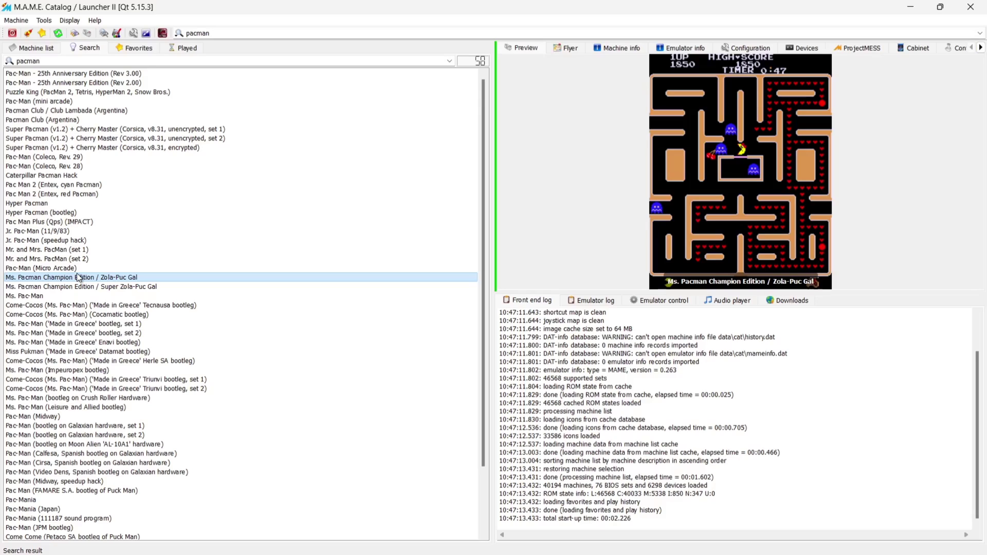
# Add Ms. Pacman Champion Edition / Zola-Puc Gal to the favorites and view the favorites list.
pyautogui.rightClick(78, 278)
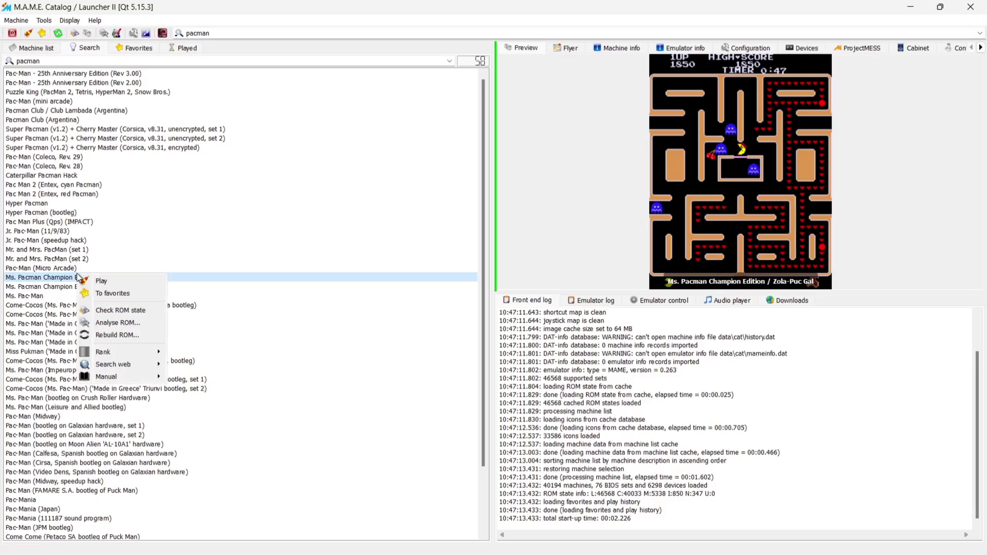
pyautogui.click(109, 294)
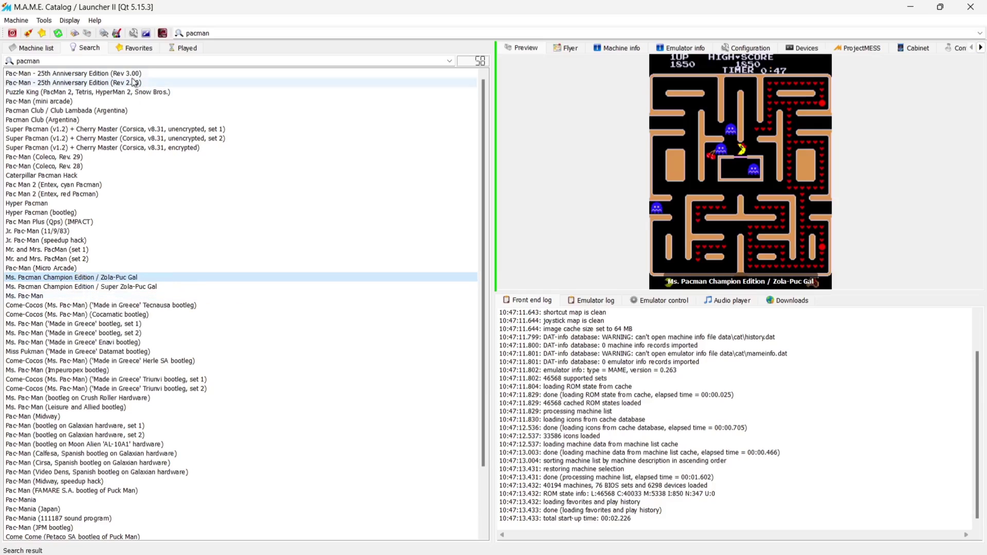
pyautogui.click(137, 48)
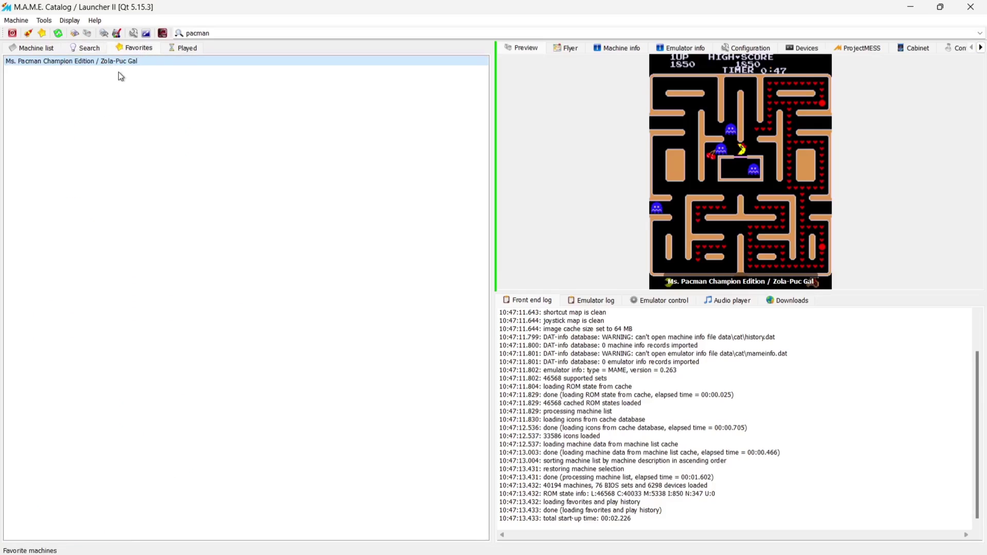
# Search the machines for ROBOCOP and select Robocop (World, revision 4) among the results.
pyautogui.click(275, 33)
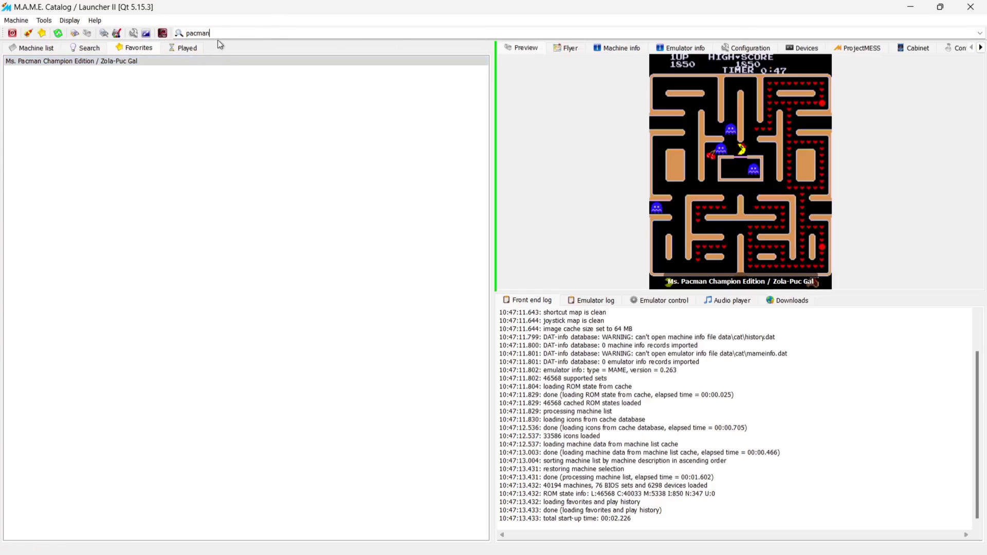
pyautogui.doubleClick(185, 33)
pyautogui.write('ROBOCOP')
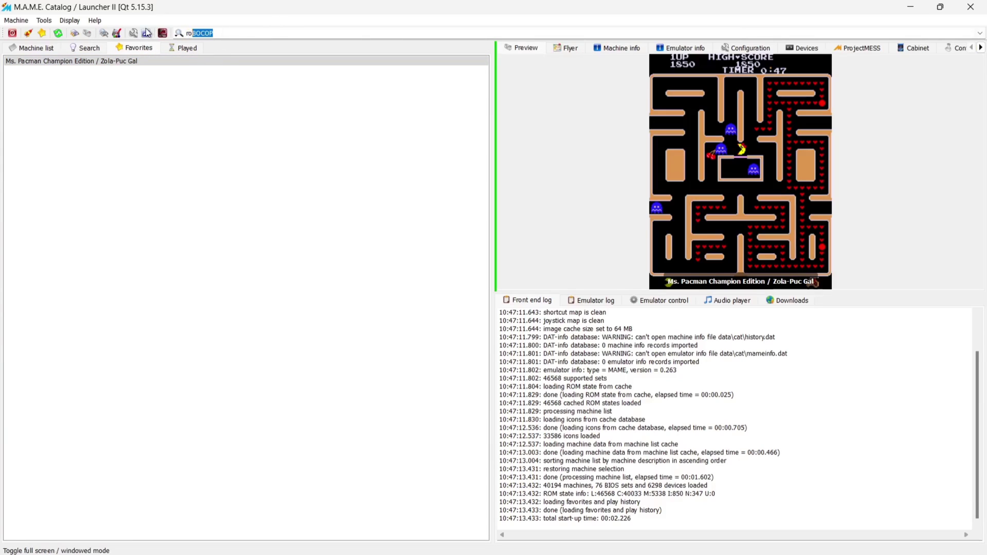
pyautogui.press('Return')
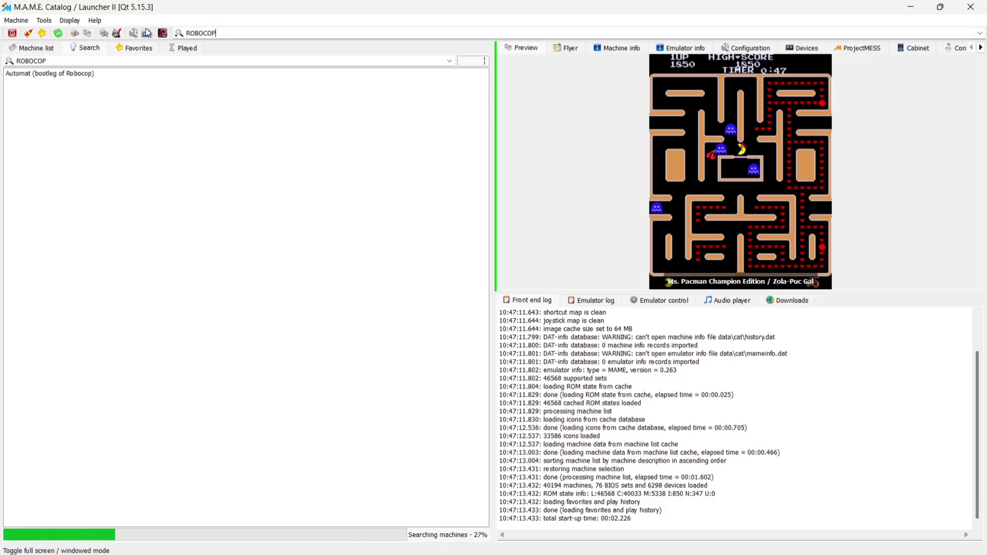
pyautogui.click(57, 120)
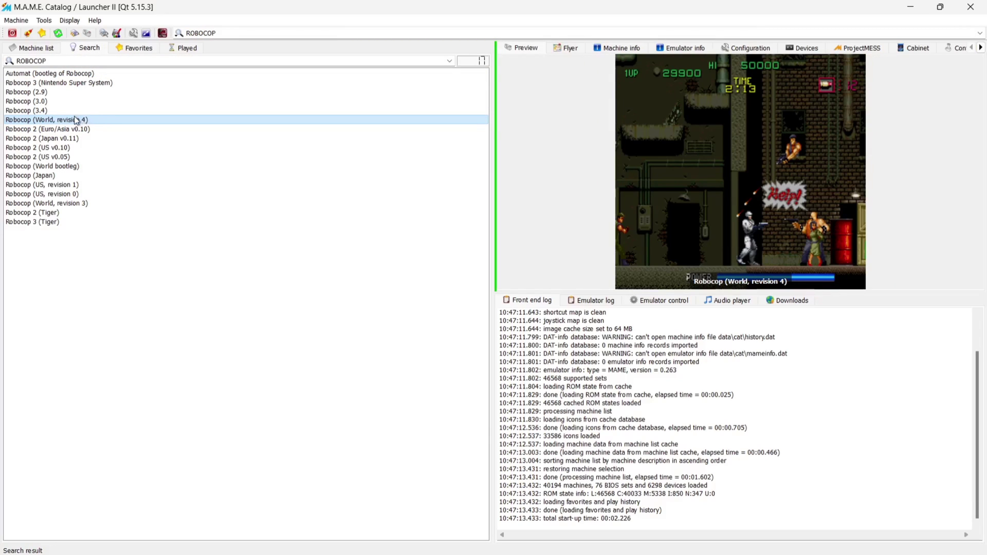
# Add Robocop (World, revision 4) to the favorites and check both favorite machines in the favorites list.
pyautogui.rightClick(77, 121)
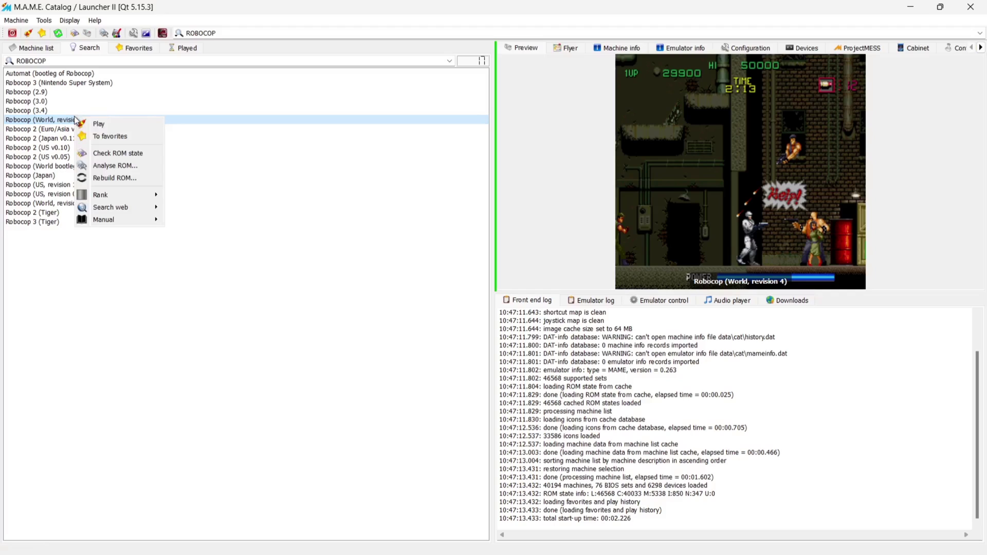
pyautogui.click(100, 139)
pyautogui.click(123, 52)
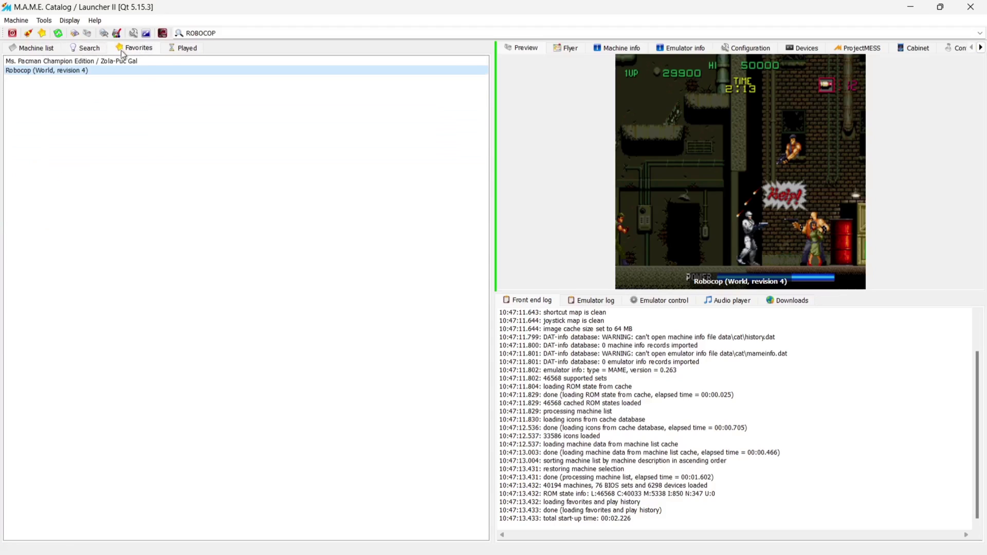
pyautogui.click(70, 62)
pyautogui.click(72, 70)
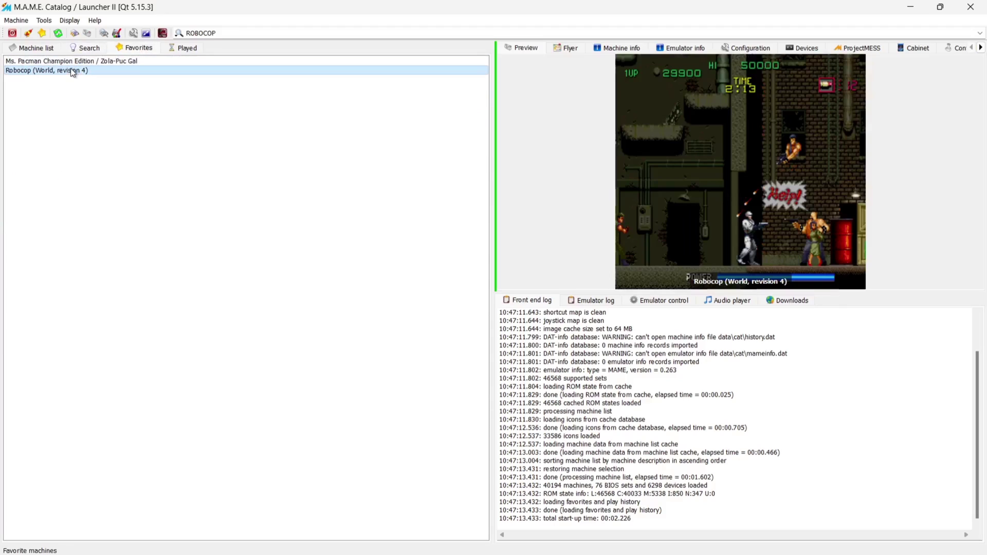